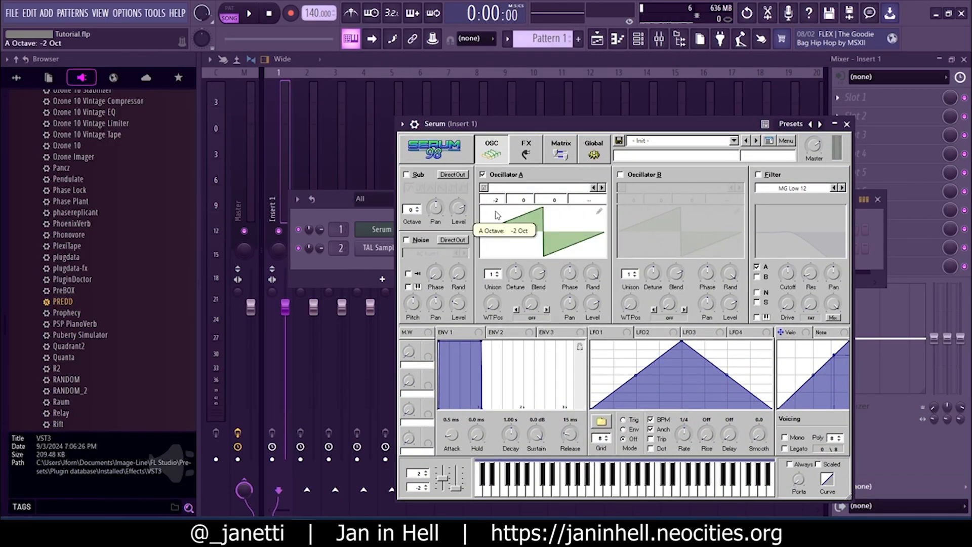
Step: Set oscillator A's unison to 2 voices with less detune, and set its unison width to 6 in the global settings
drag(506, 124, 463, 87)
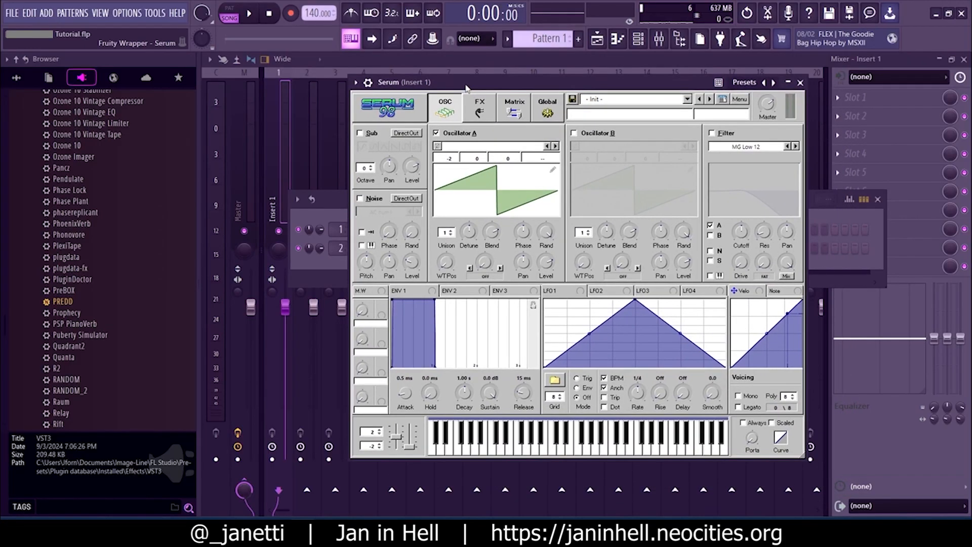
click(449, 241)
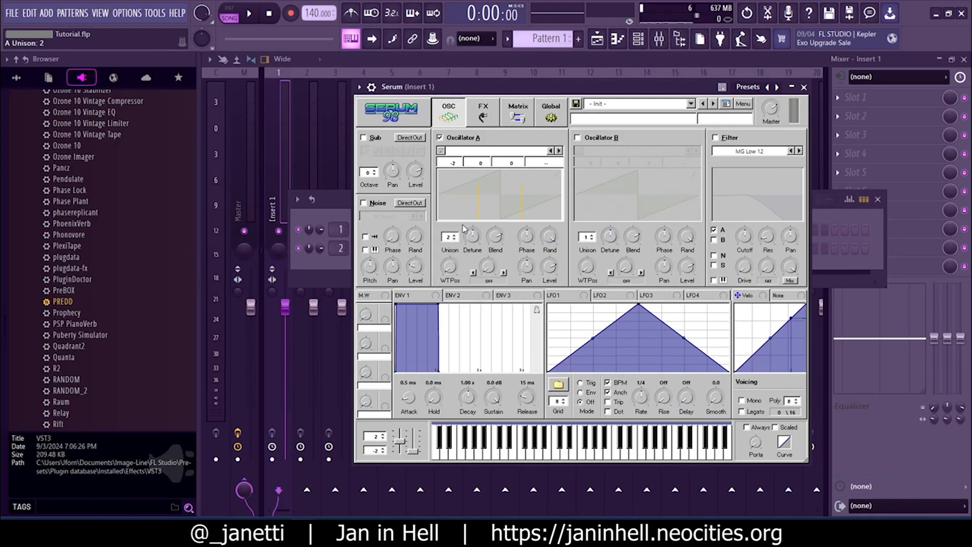
drag(470, 231, 469, 237)
click(551, 112)
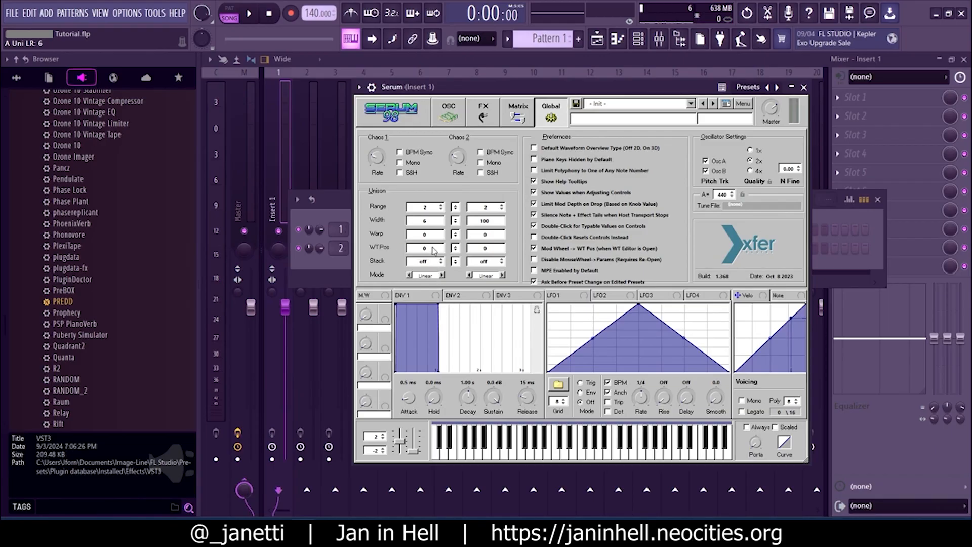
click(448, 106)
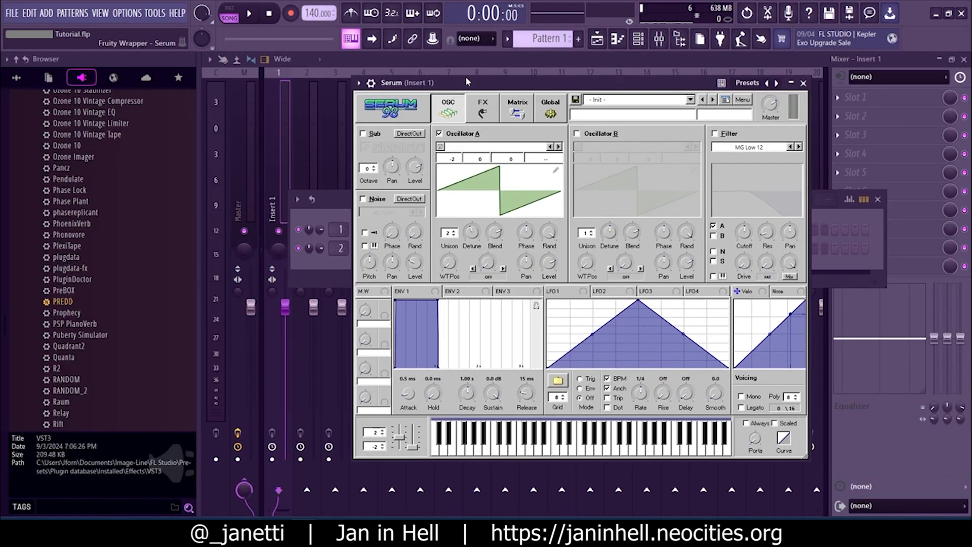
Step: Load the Analog_BD_Sin wavetable into oscillator A and switch it to the Basic Mg wavetable
click(468, 151)
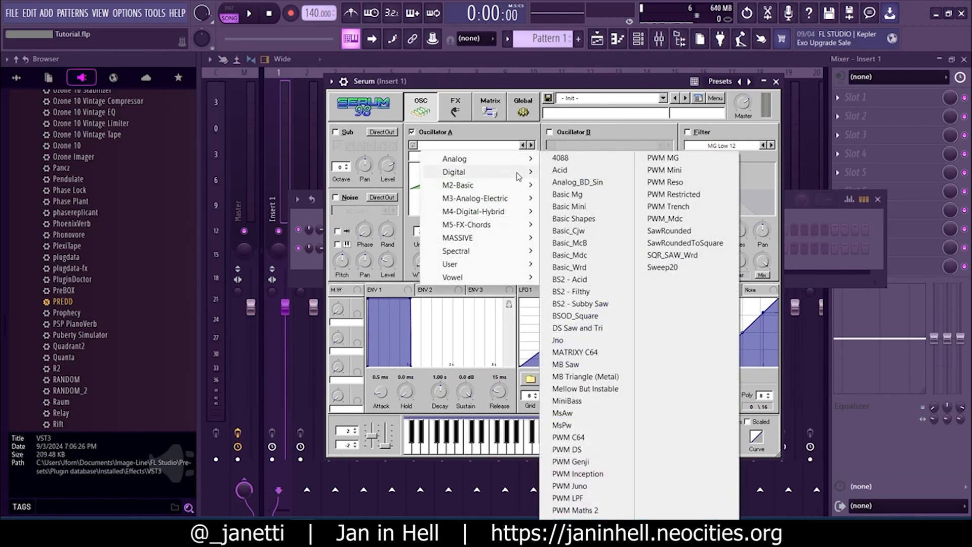
mouse_move(506, 160)
click(577, 181)
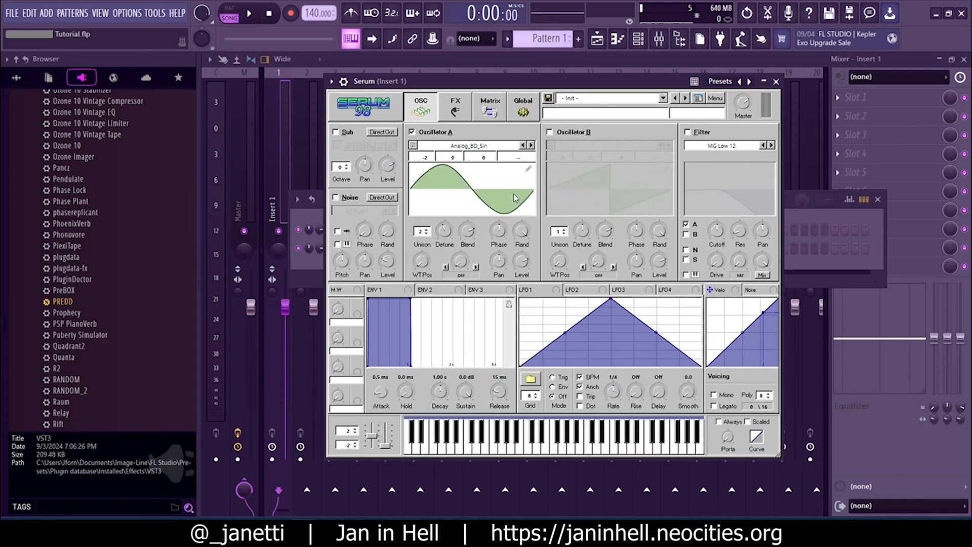
click(530, 145)
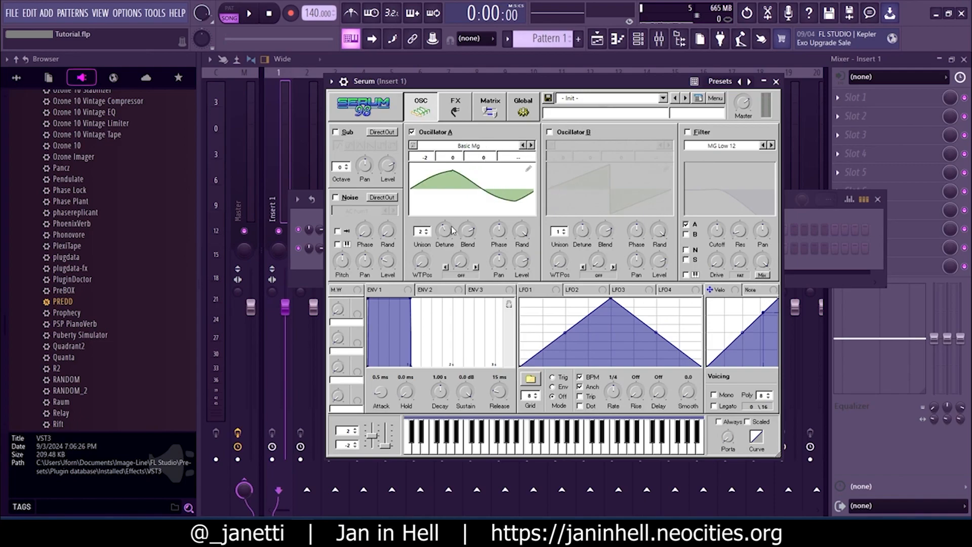
Step: Raise oscillator A's wavetable position to about 59 and audition the sound while fine-tuning it upward
drag(424, 262, 430, 227)
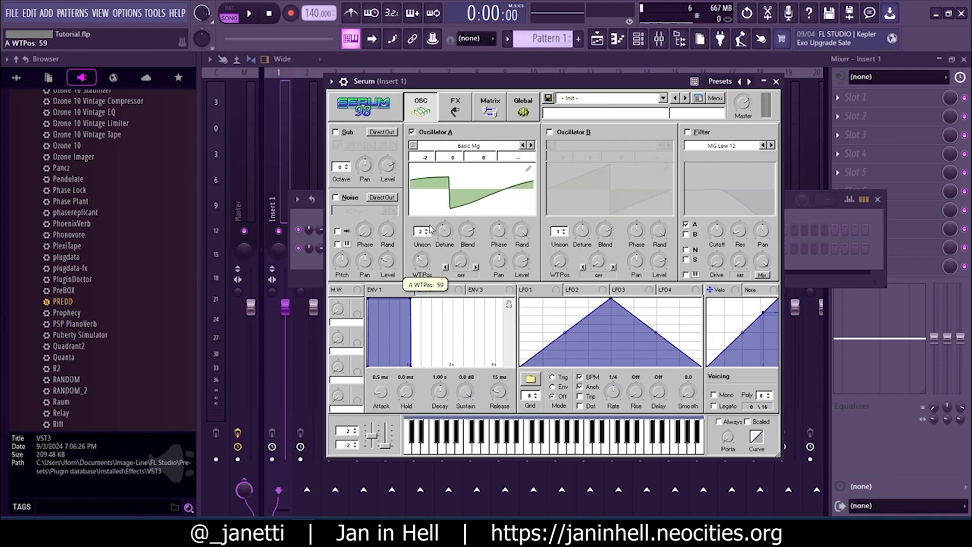
drag(445, 82, 432, 83)
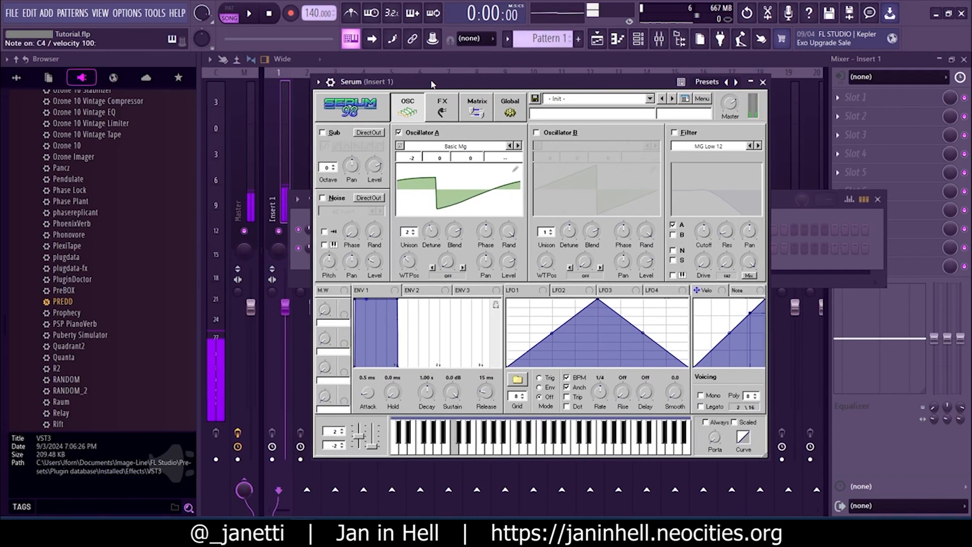
key(z)
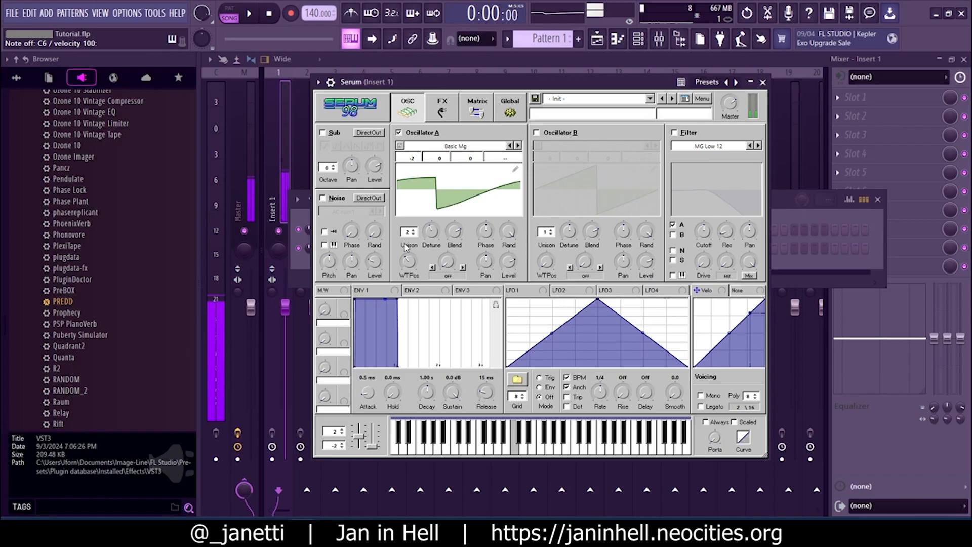
scroll(405, 267, up, 1)
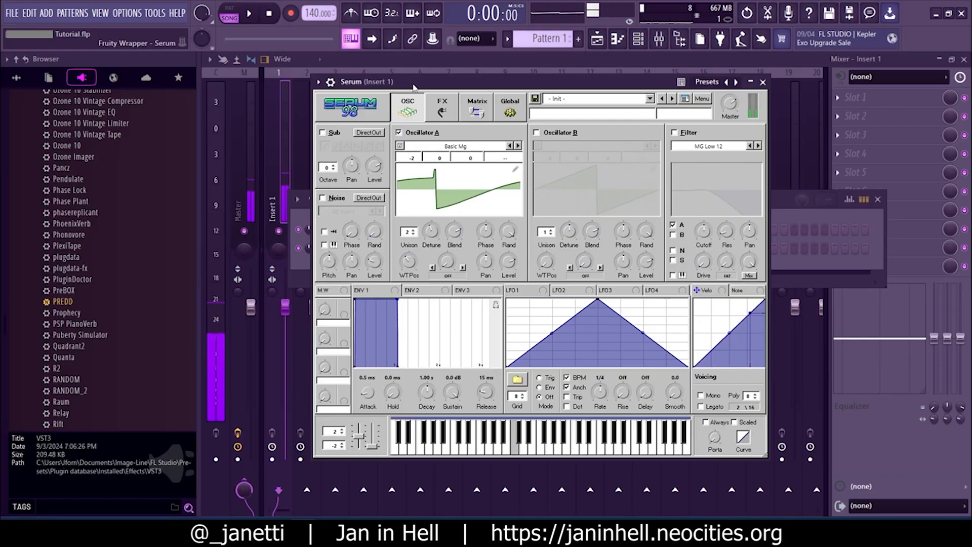
key(z)
drag(434, 87, 400, 86)
Step: Load the analog Basic Shapes wavetable into oscillator A and raise its wavetable position to the sawtooth shape
click(434, 146)
mouse_move(436, 158)
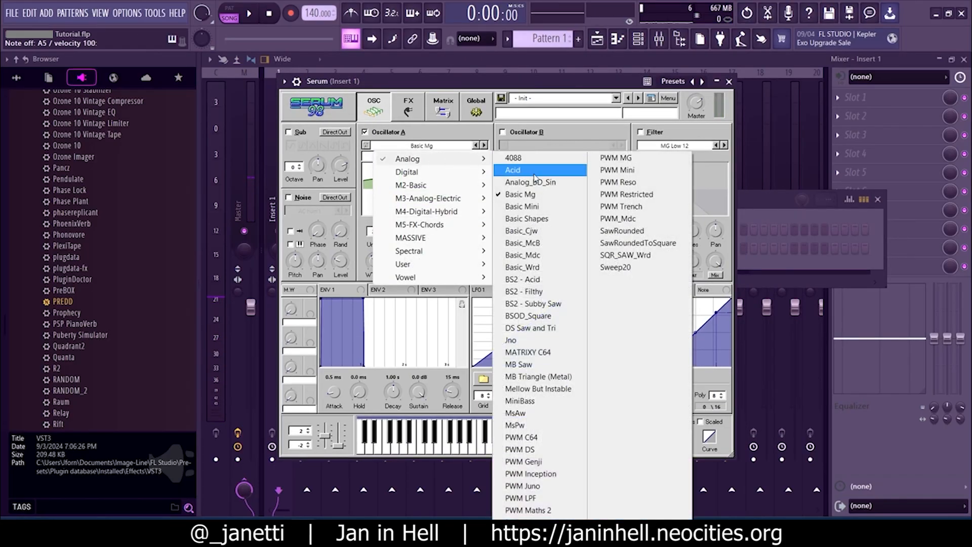
click(534, 220)
mouse_move(377, 261)
mouse_down()
mouse_move(375, 285)
mouse_move(383, 257)
mouse_up()
drag(431, 84, 482, 79)
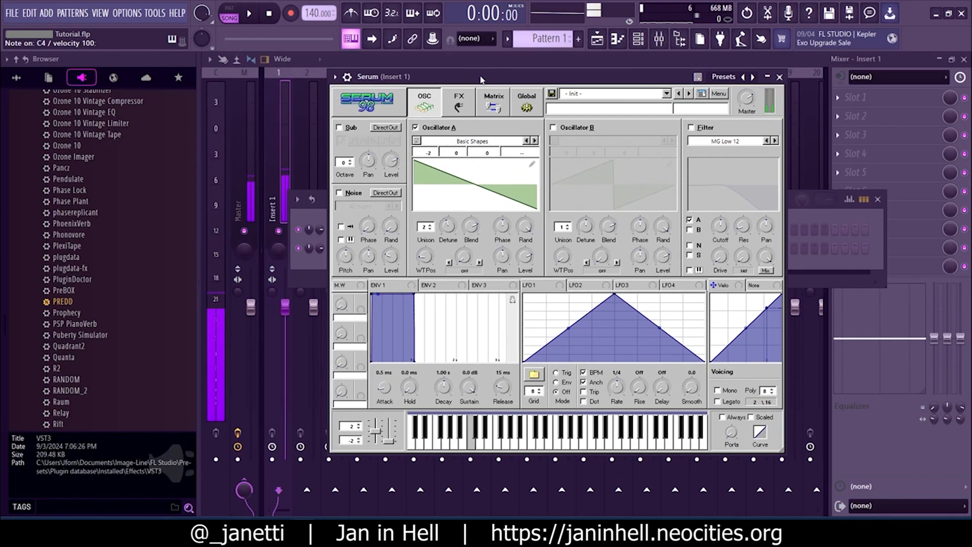
Step: Enable Serum's Distortion effect in Tube mode with the drive at 100%
click(472, 99)
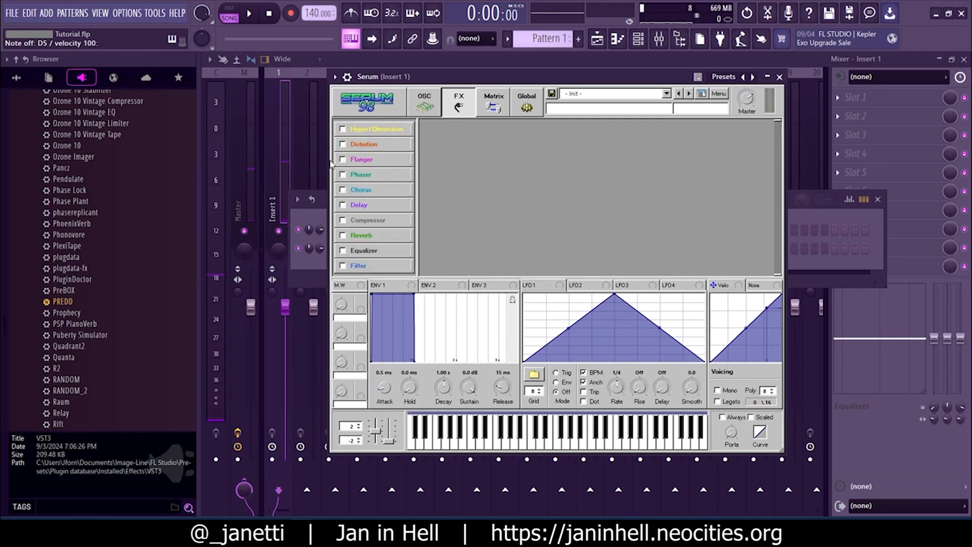
click(343, 145)
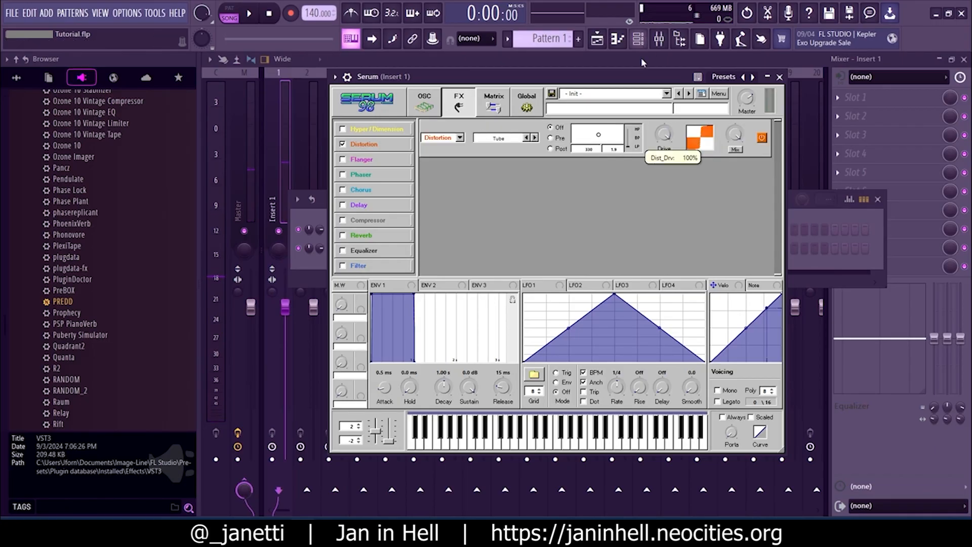
drag(532, 77, 508, 79)
Step: Show Serum's wrapper settings with its mixer track, and load the PreBOX preamp into the first effect slot of Insert 1
click(325, 79)
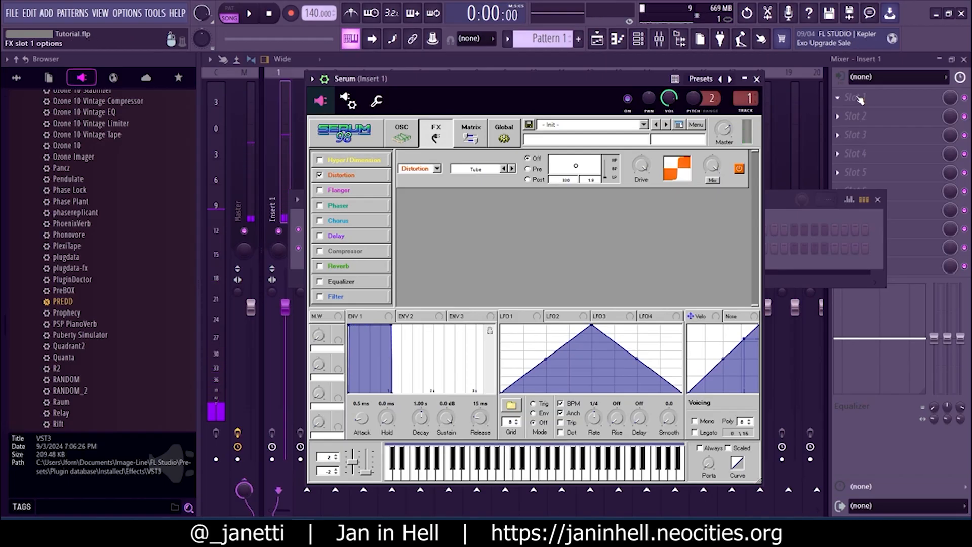
click(838, 72)
click(855, 116)
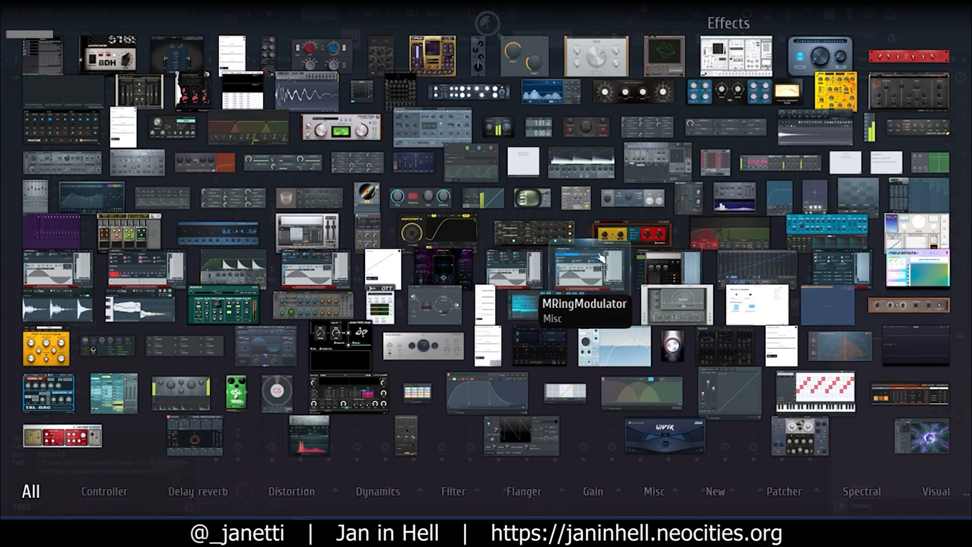
drag(905, 305, 836, 200)
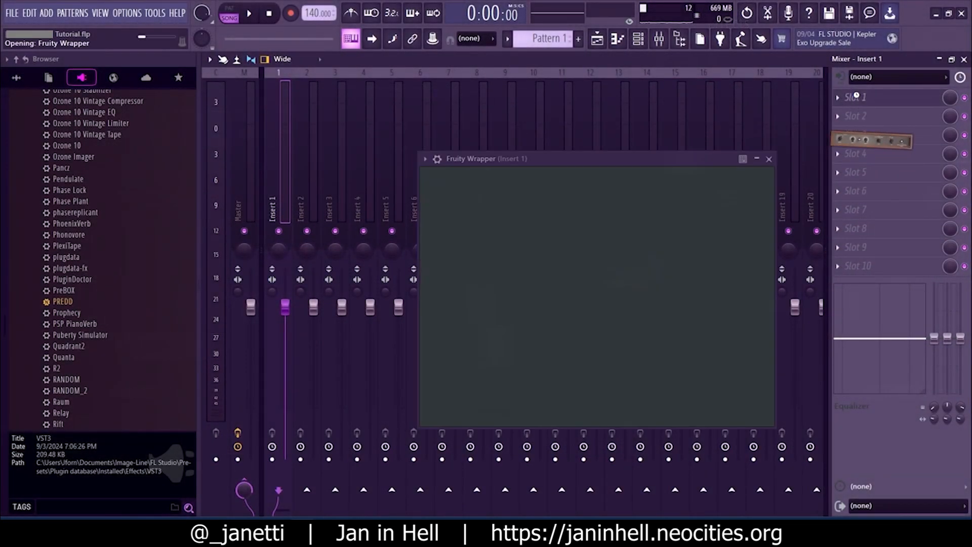
drag(546, 162, 343, 129)
Step: Raise PreBOX's input gain to about 14.8 dB and its output to about 11.3 dB
drag(409, 197, 409, 158)
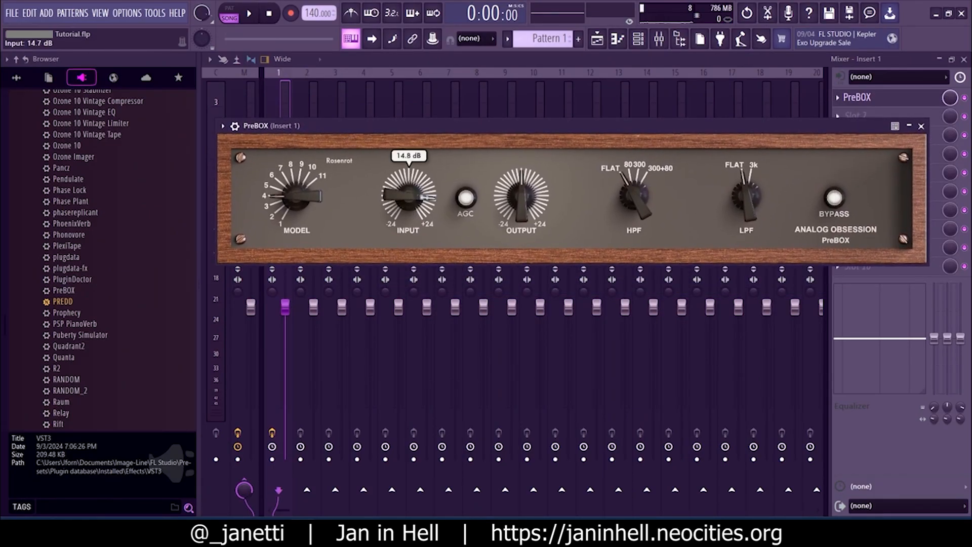
drag(521, 197, 521, 172)
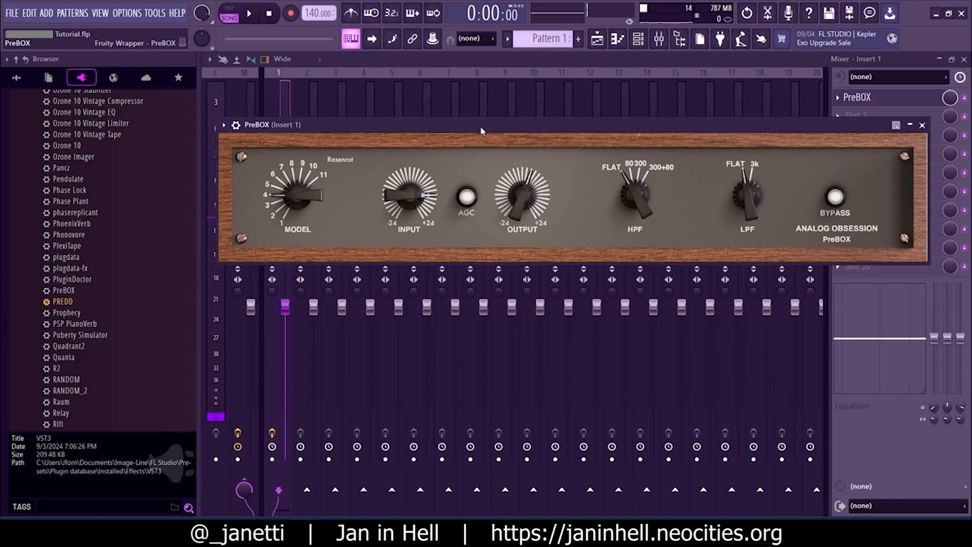
drag(480, 125, 508, 220)
drag(579, 295, 578, 288)
drag(559, 208, 543, 207)
drag(563, 281, 558, 262)
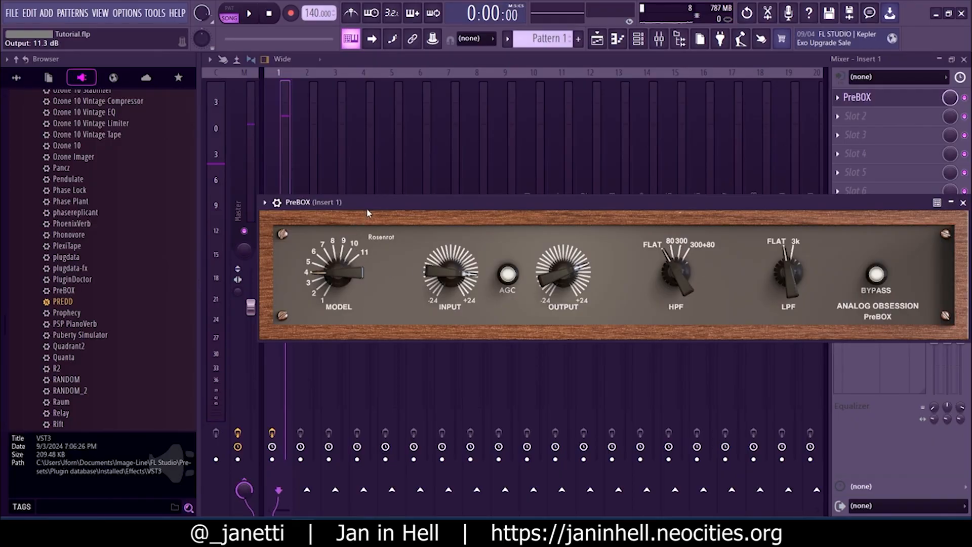
Step: Replace PreBOX with the PREDD plugin from the browser in the first effect slot of Insert 1
drag(367, 212, 352, 209)
scroll(102, 144, up, 2)
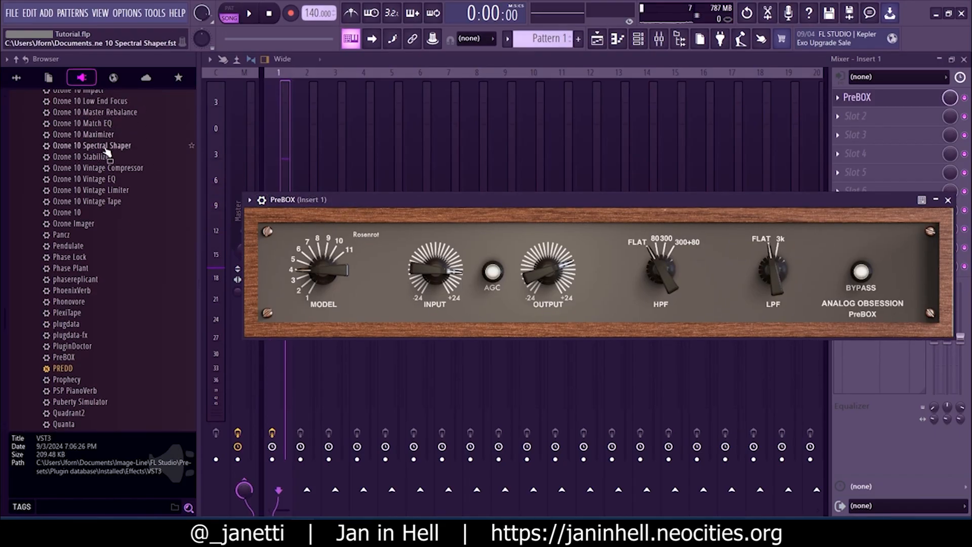
drag(93, 368, 861, 97)
drag(541, 198, 553, 134)
mouse_move(460, 175)
drag(372, 201, 458, 155)
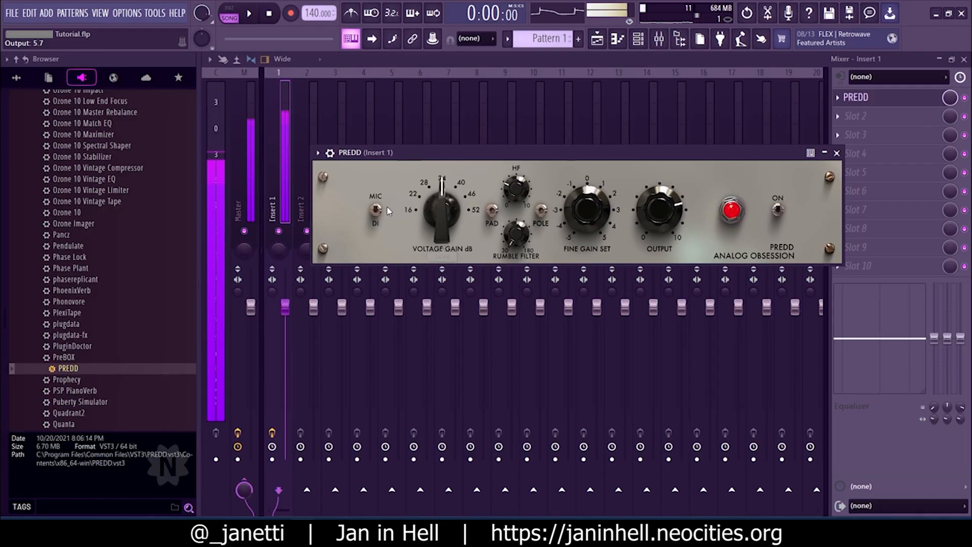
Step: Raise PREDD's voltage gain through 40 to 46 dB, comparing the sound with the effect muted and active
drag(441, 198, 441, 179)
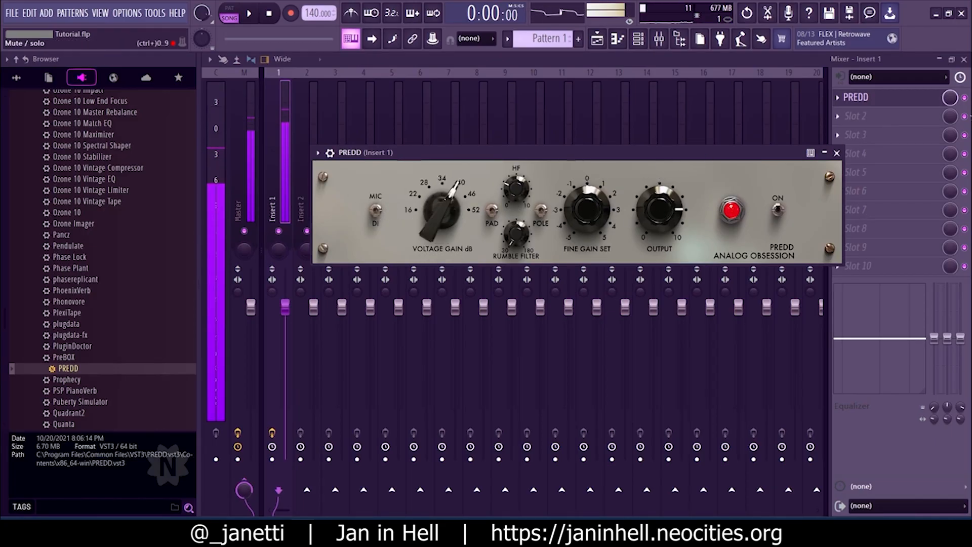
click(964, 101)
click(964, 101)
click(887, 103)
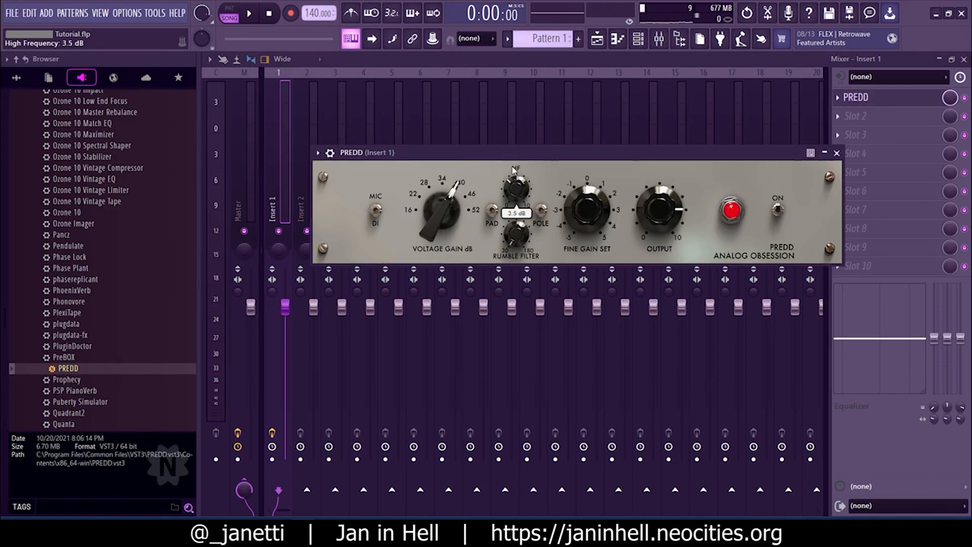
drag(439, 198, 438, 191)
drag(485, 157, 455, 161)
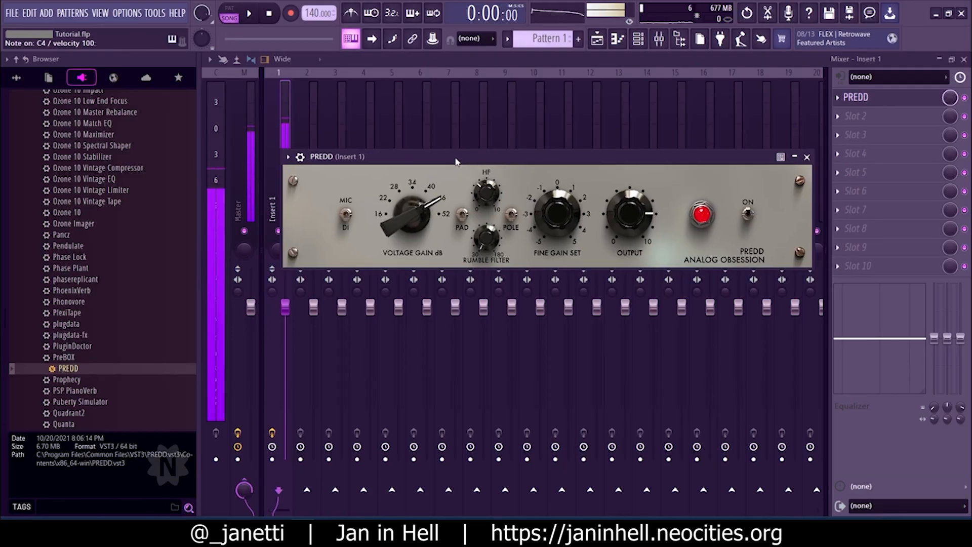
click(966, 100)
click(966, 100)
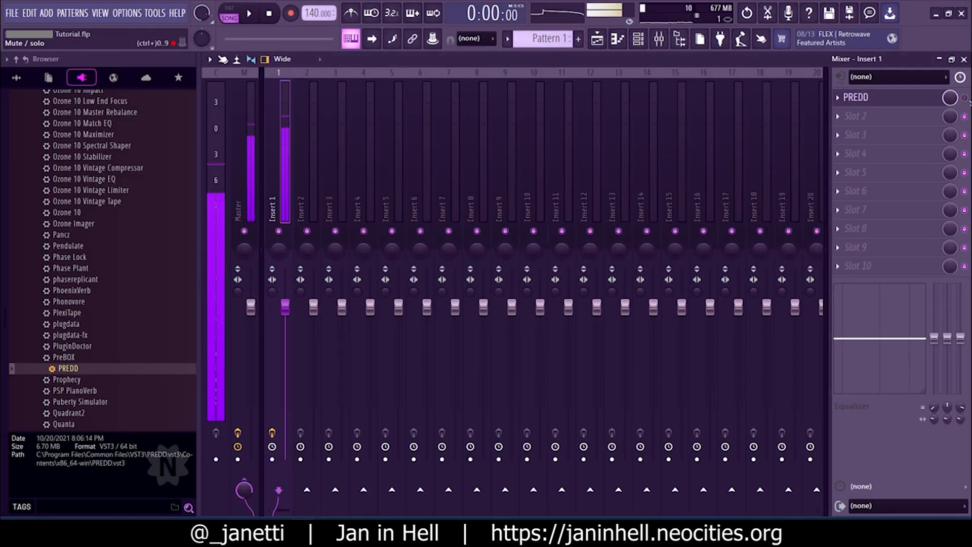
Step: Reopen PREDD and raise its output slightly
click(903, 103)
drag(629, 212, 628, 207)
drag(624, 155, 601, 154)
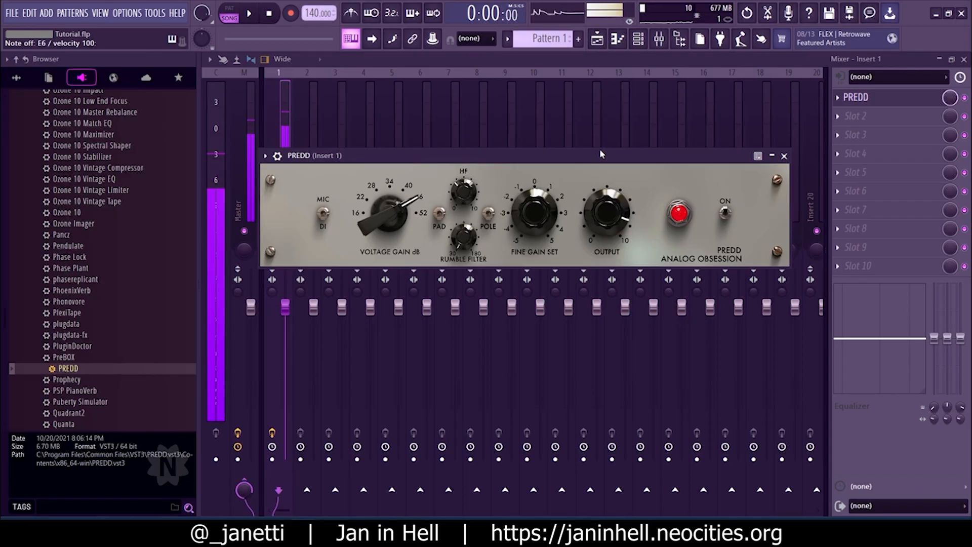
Step: Sweep PREDD's rumble filter, return it to 30 Hz and toggle the pole switch
drag(462, 237, 460, 198)
drag(475, 163, 452, 253)
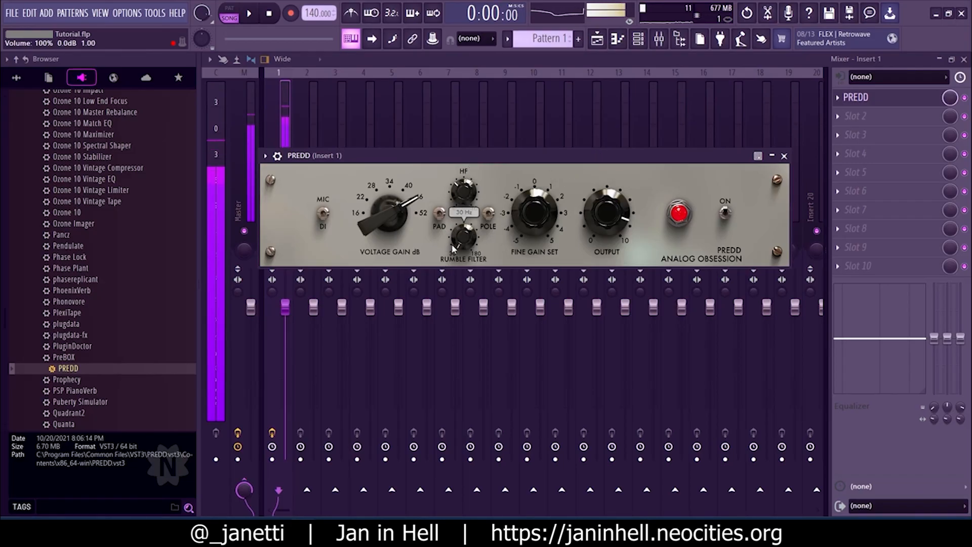
click(494, 216)
drag(499, 155, 572, 168)
Step: Load kHs Chorus from the browser into the second effect slot of Insert 1
scroll(121, 175, up, 10)
scroll(120, 175, up, 15)
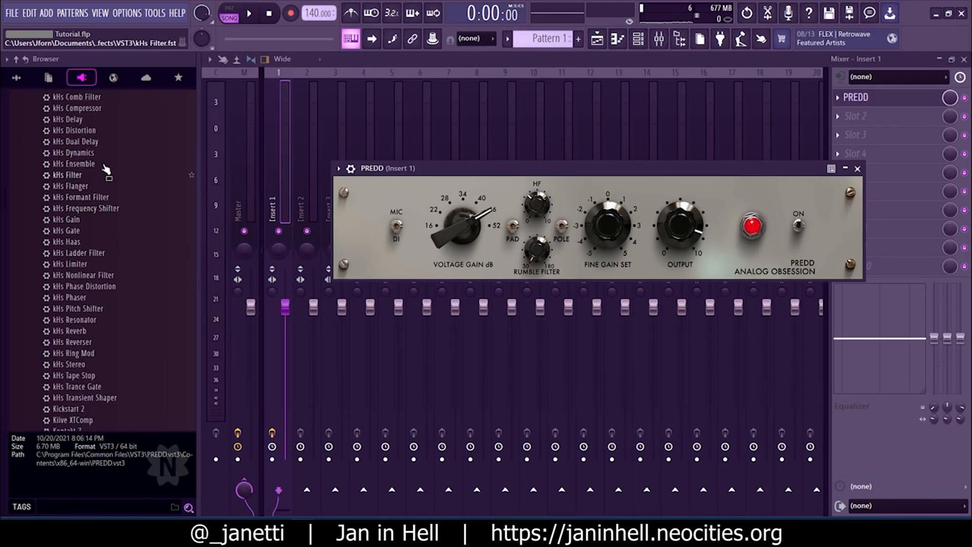
scroll(96, 175, up, 4)
drag(84, 201, 869, 137)
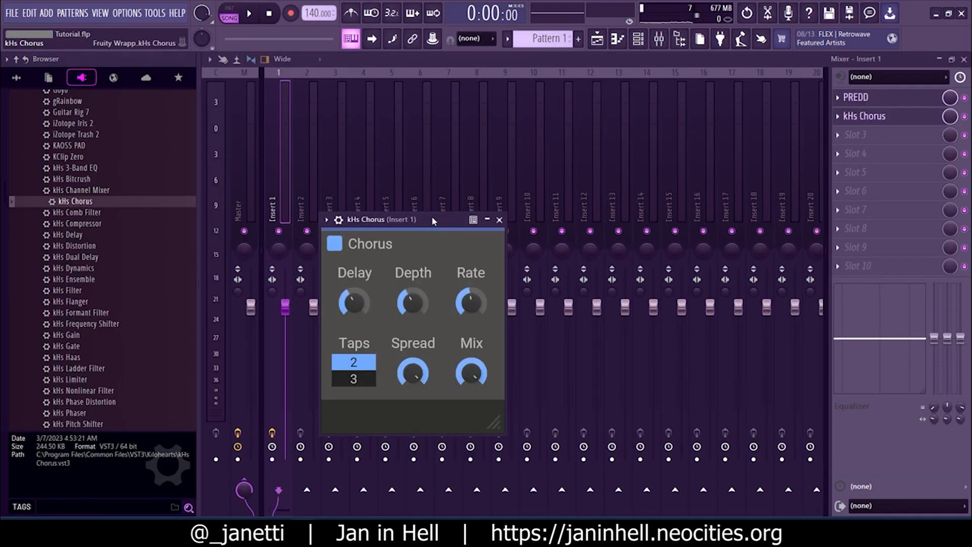
Step: Lower the mix of kHs Chorus and reduce its spread slightly
drag(432, 215, 482, 131)
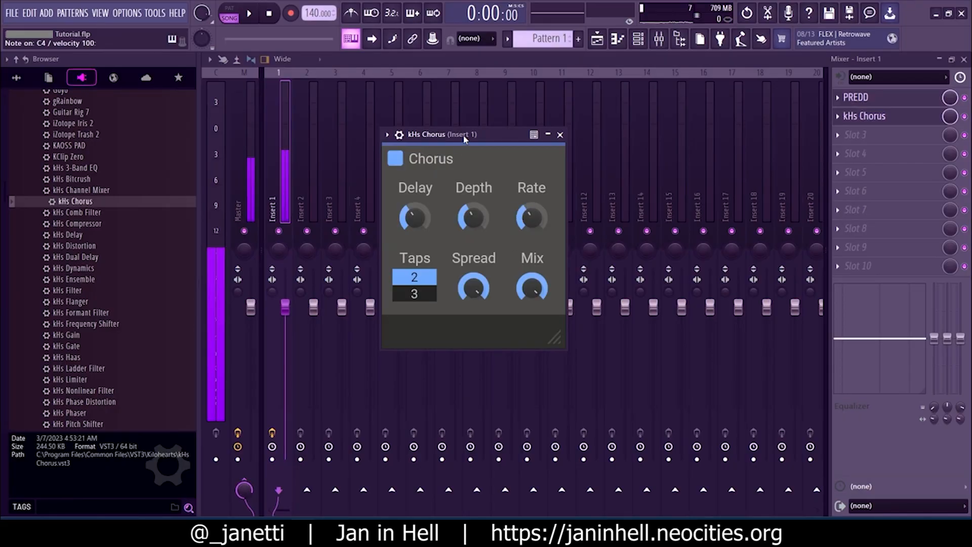
drag(527, 292, 527, 304)
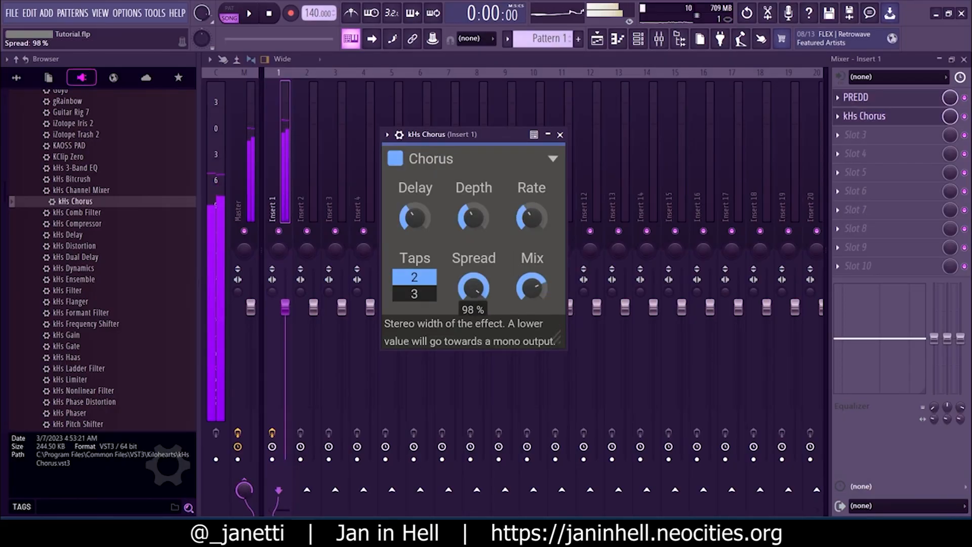
drag(476, 134, 446, 133)
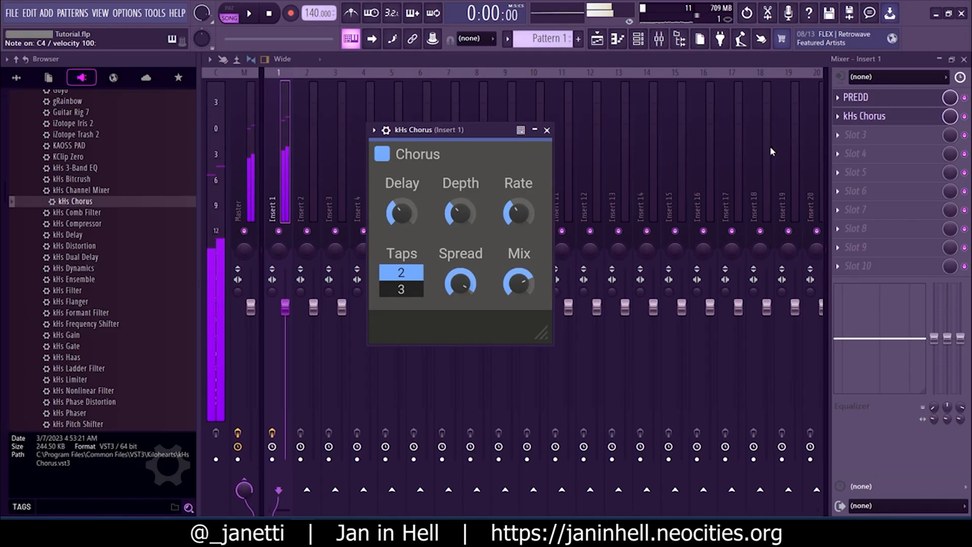
Step: Load Camel Phat 3 into the fourth effect slot of Insert 1 and enable its Distortion and Compressor sections
click(872, 142)
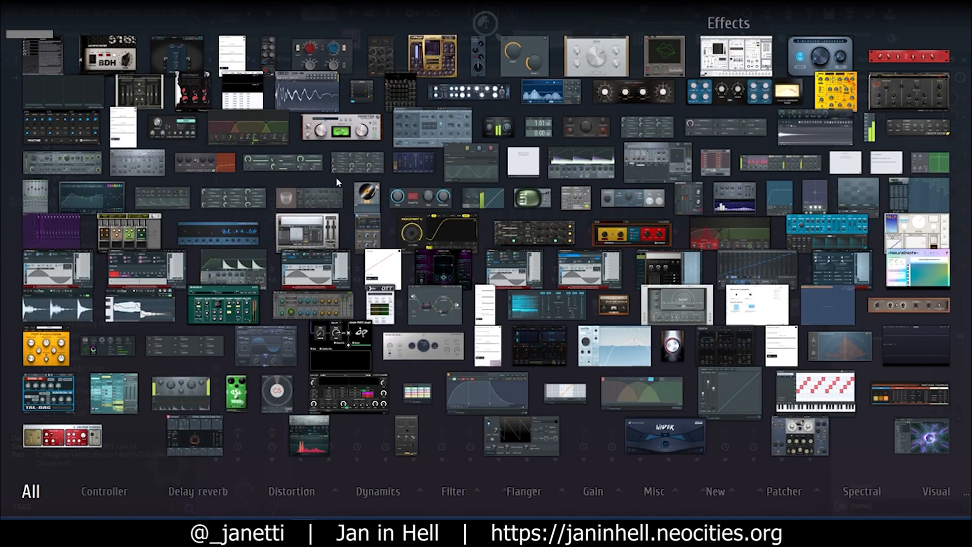
click(428, 56)
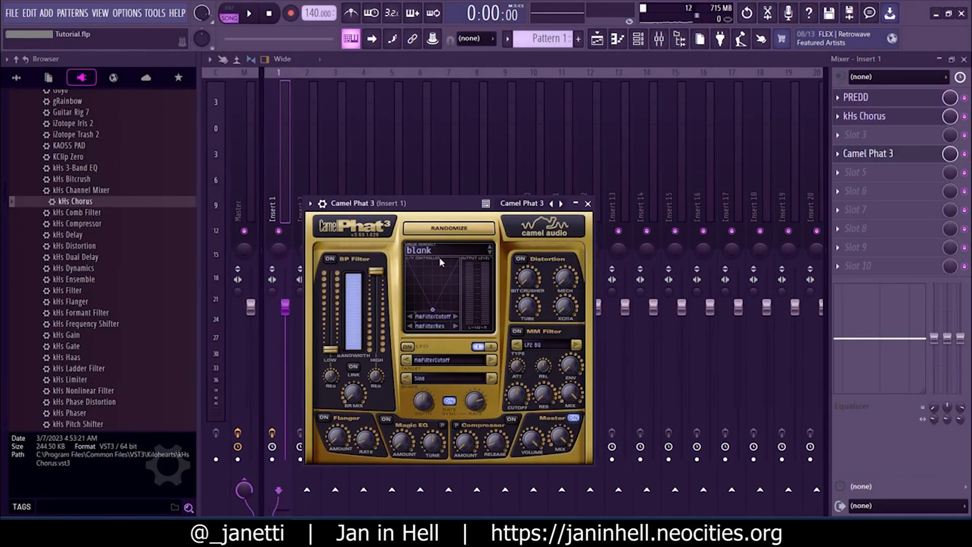
click(455, 257)
click(476, 461)
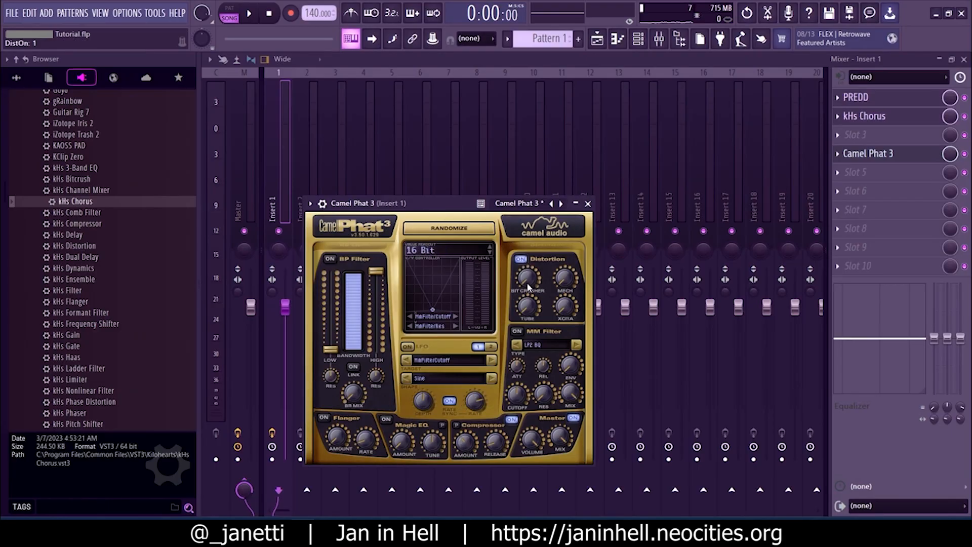
drag(464, 204, 507, 210)
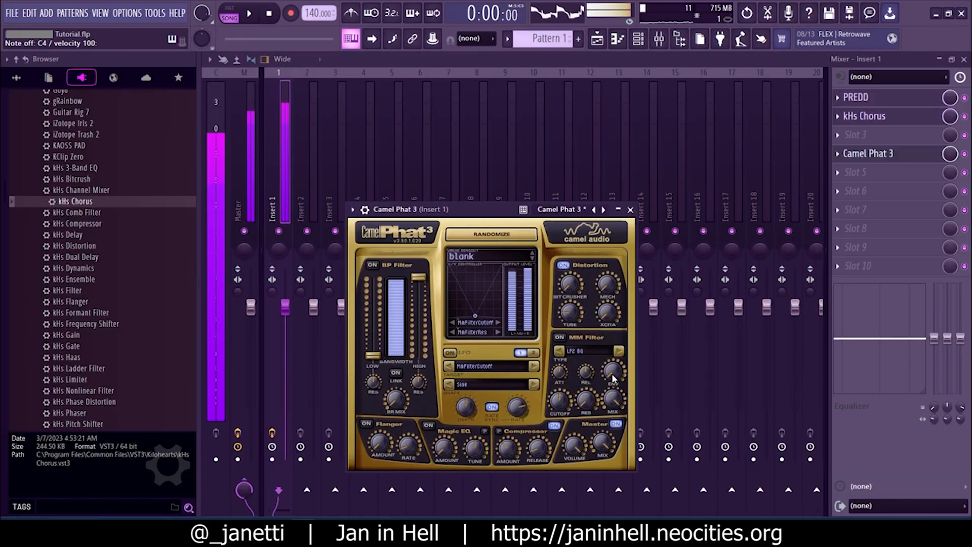
Step: Reopen Serum from the channel rack, check oscillator A's unison detune and play a test note
click(638, 38)
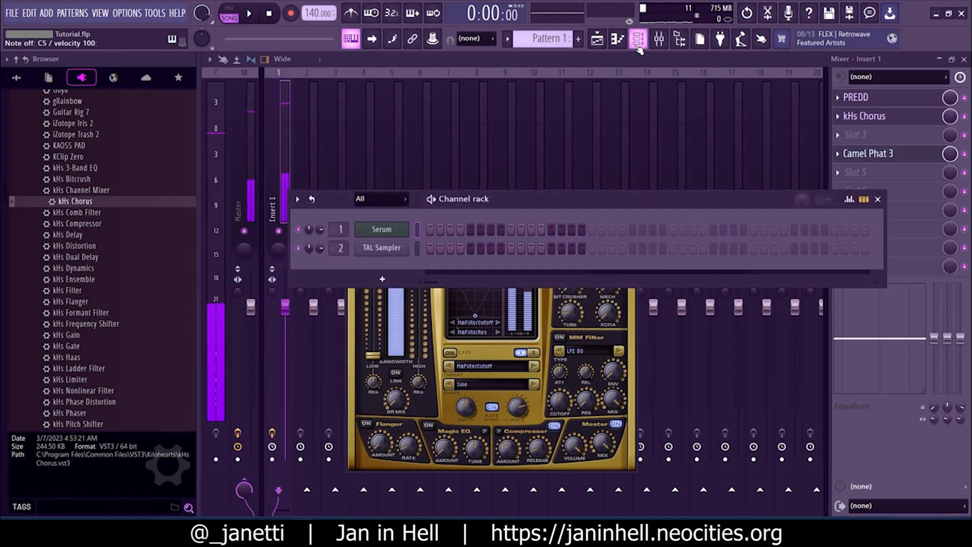
click(393, 231)
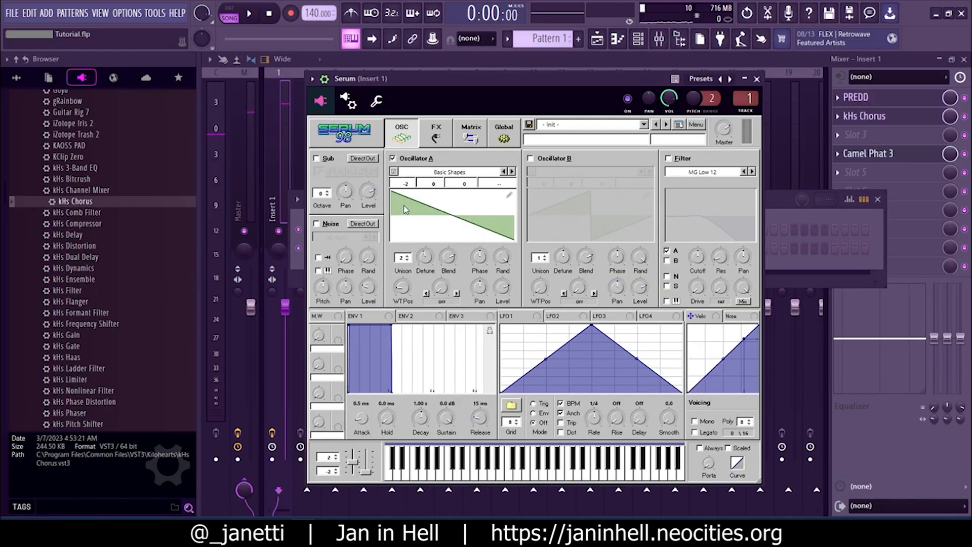
click(422, 261)
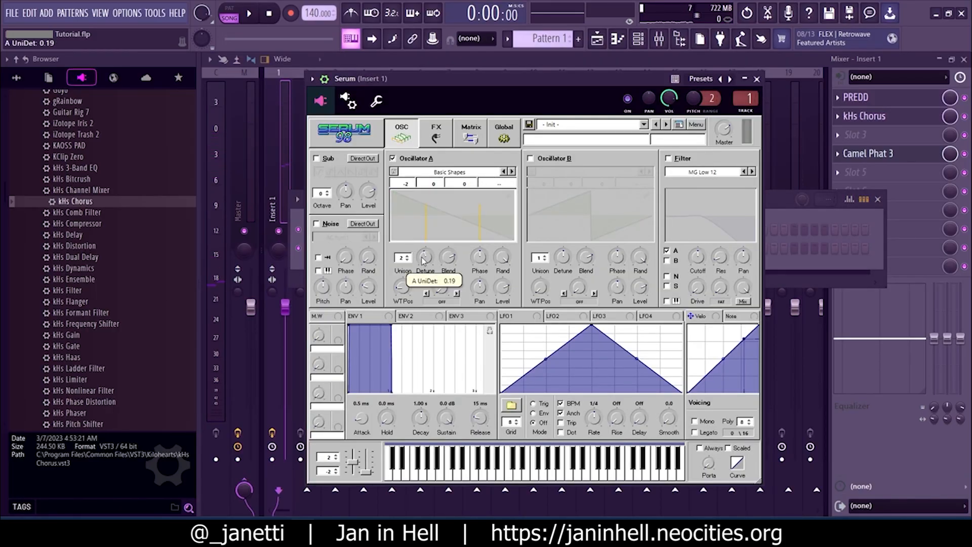
drag(424, 78, 424, 80)
key(z)
click(424, 259)
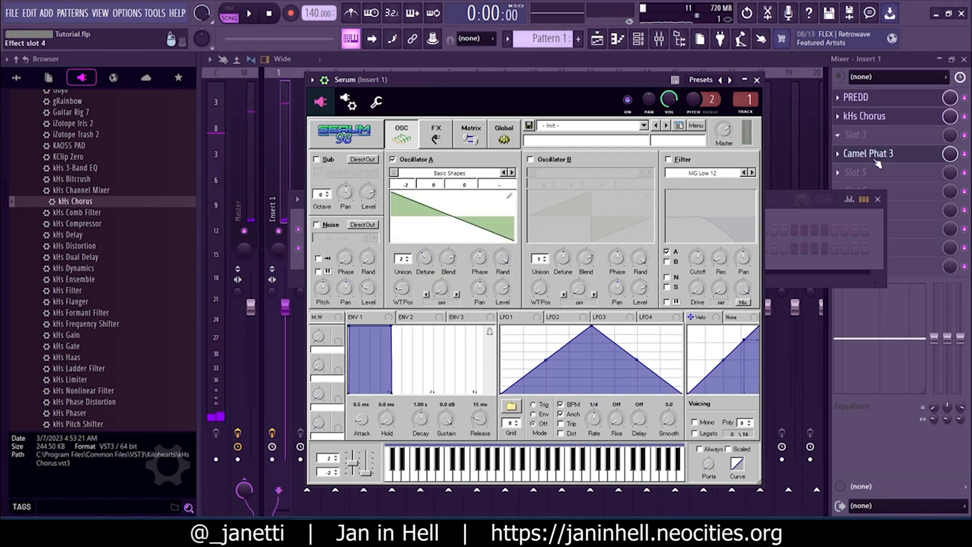
Step: Move Camel Phat 3 up to the third effect slot of Insert 1
scroll(891, 157, down, 1)
scroll(894, 180, down, 1)
scroll(904, 191, up, 3)
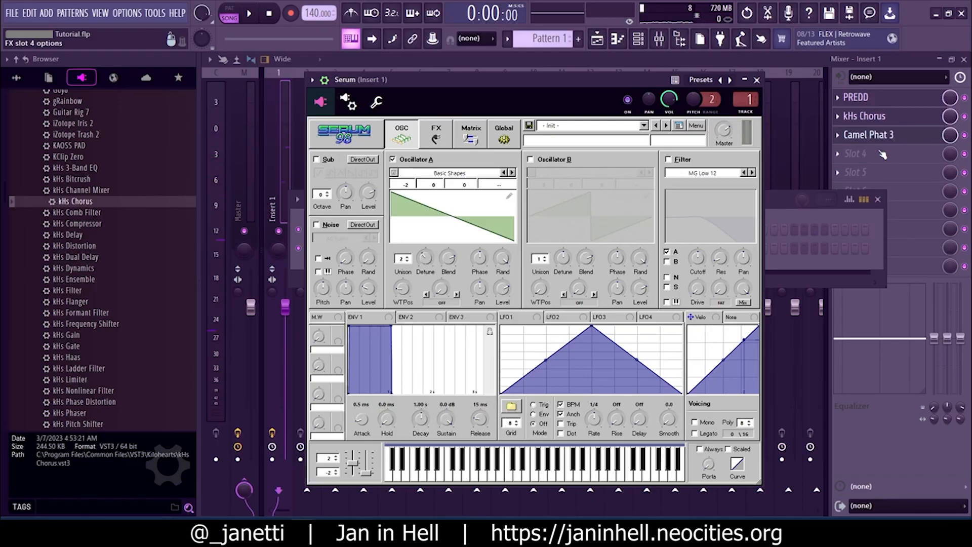
Step: Load Fruity parametric EQ 2 into the fourth effect slot of Insert 1
middle_click(884, 157)
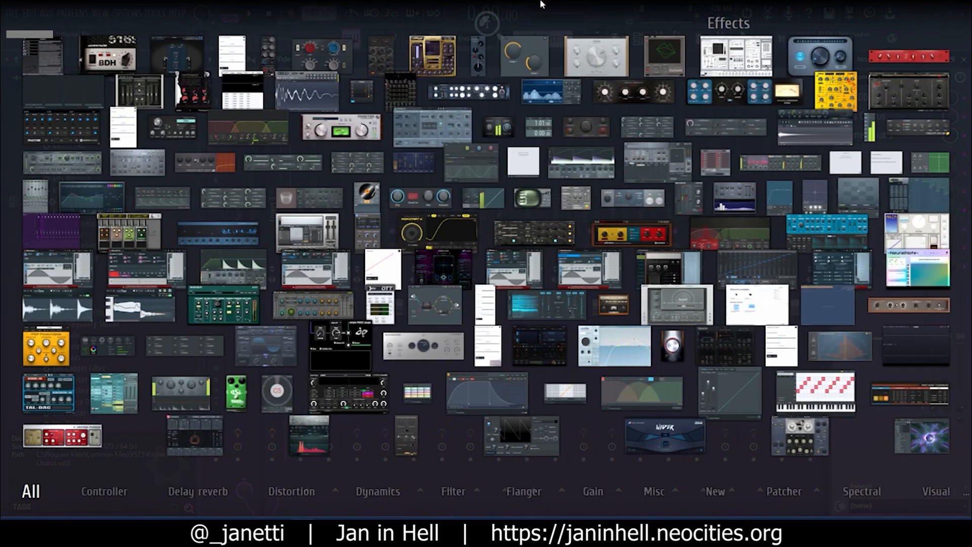
right_click(540, 3)
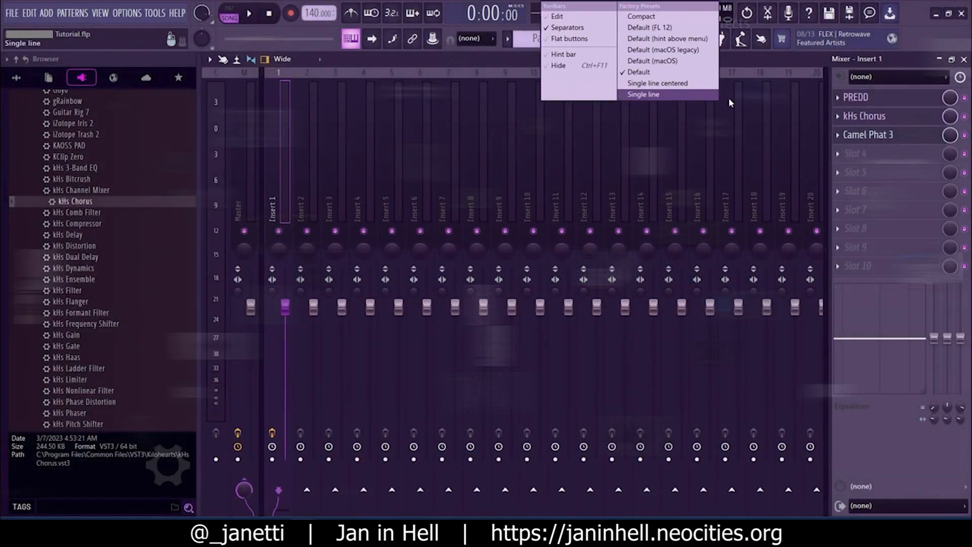
click(778, 63)
middle_click(890, 155)
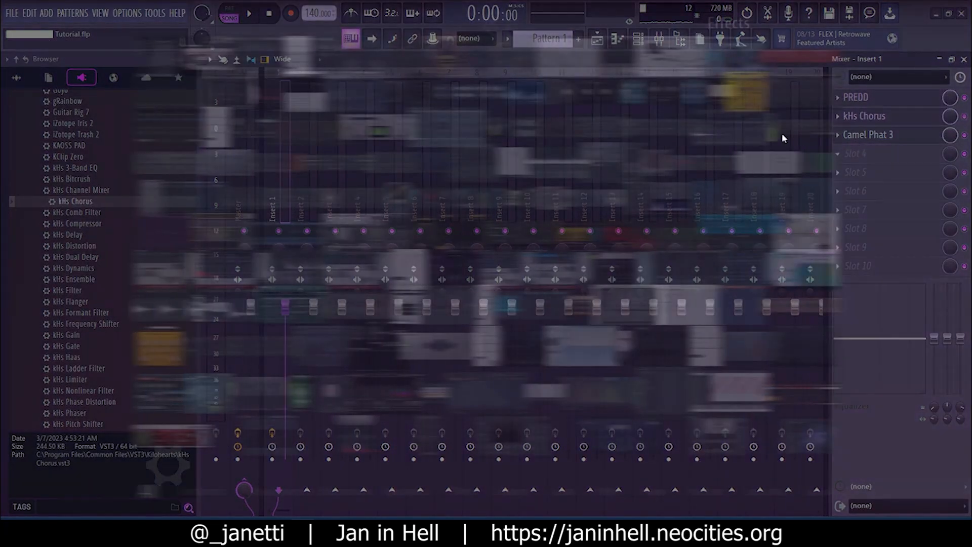
drag(93, 204, 875, 160)
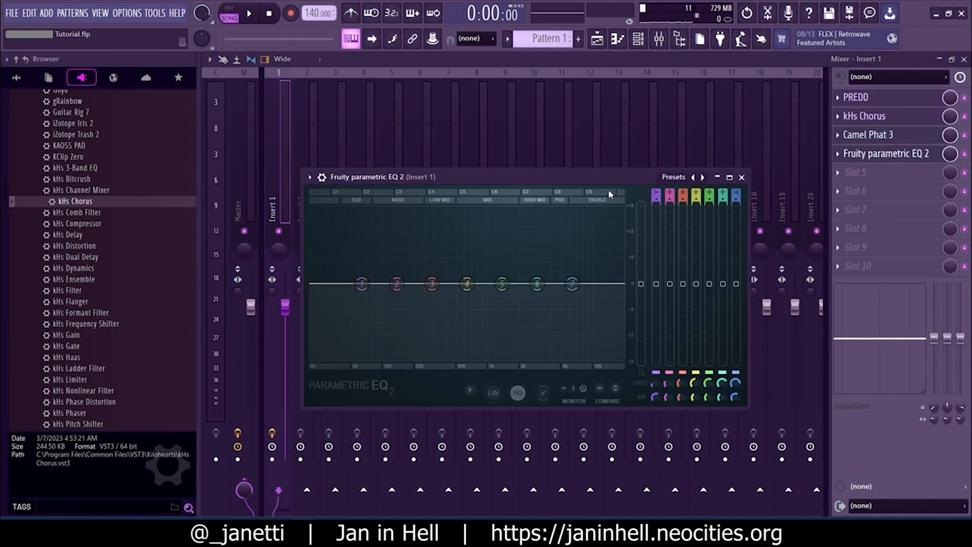
Step: Change band 7 of the EQ to Low pass and sweep its cutoff down into the low mids while playing notes
right_click(572, 284)
mouse_move(597, 319)
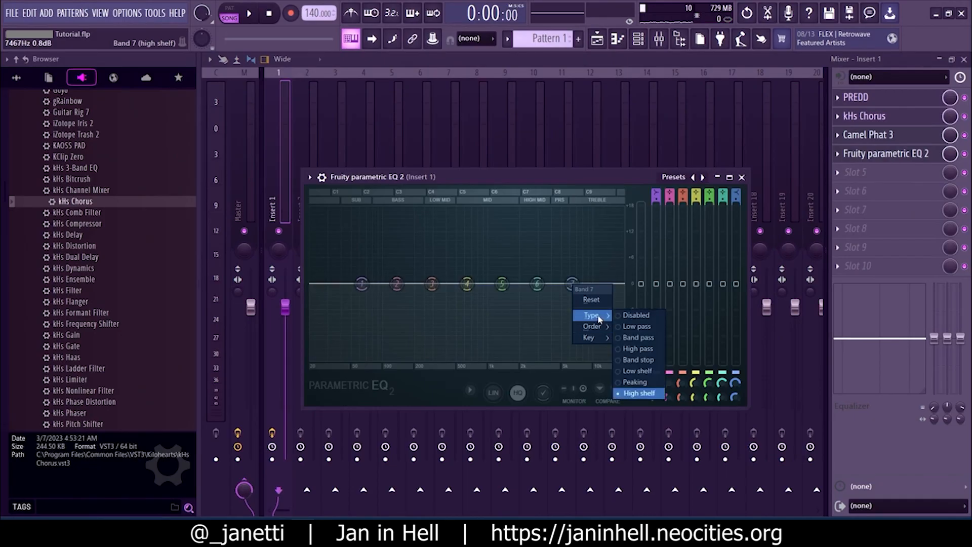
click(634, 326)
scroll(580, 287, down, 2)
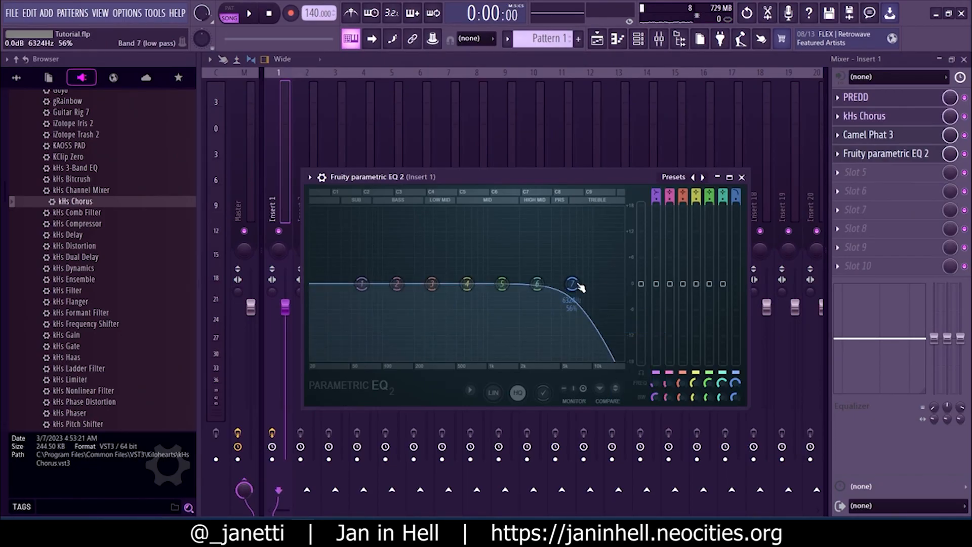
drag(572, 284, 441, 284)
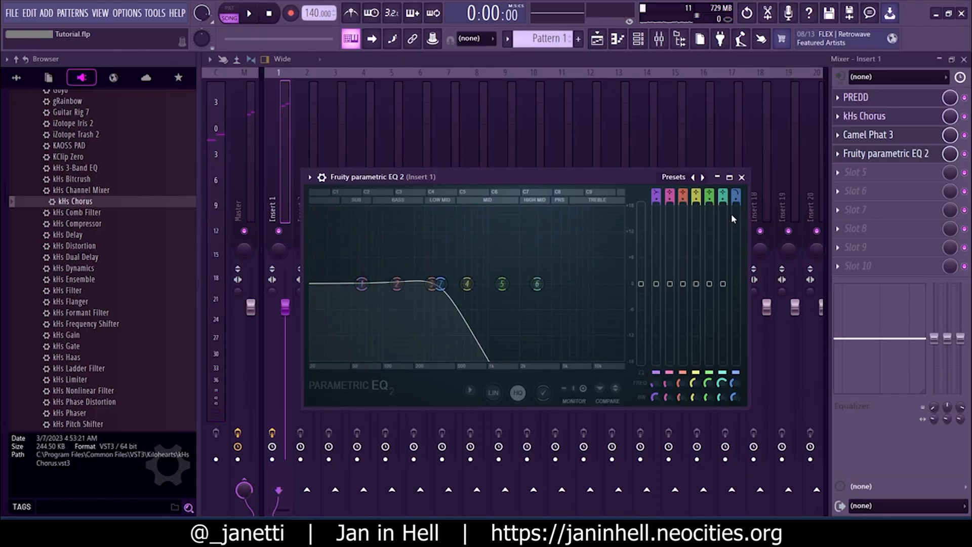
drag(432, 284, 428, 284)
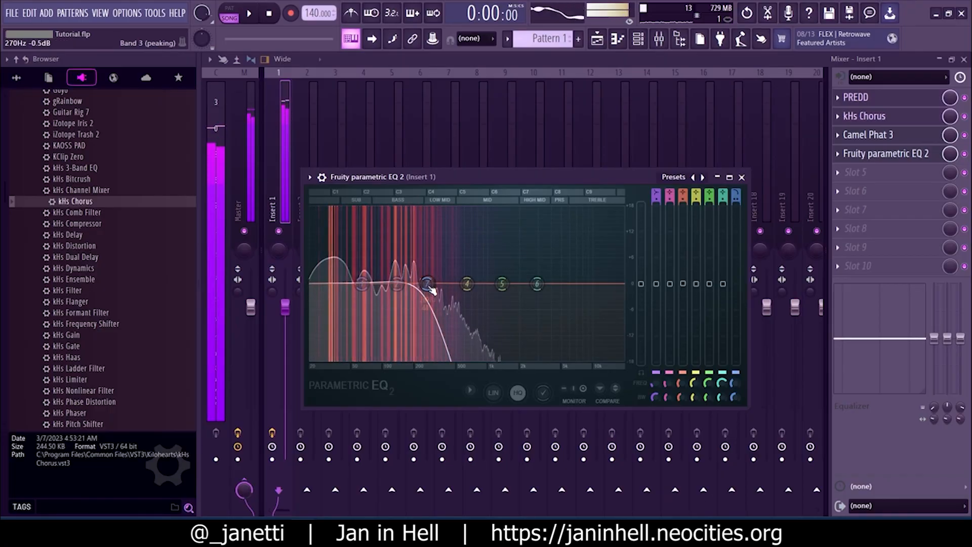
drag(397, 284, 478, 286)
Step: Load Maximus into the fifth effect slot of Insert 1 and select its low band
click(887, 171)
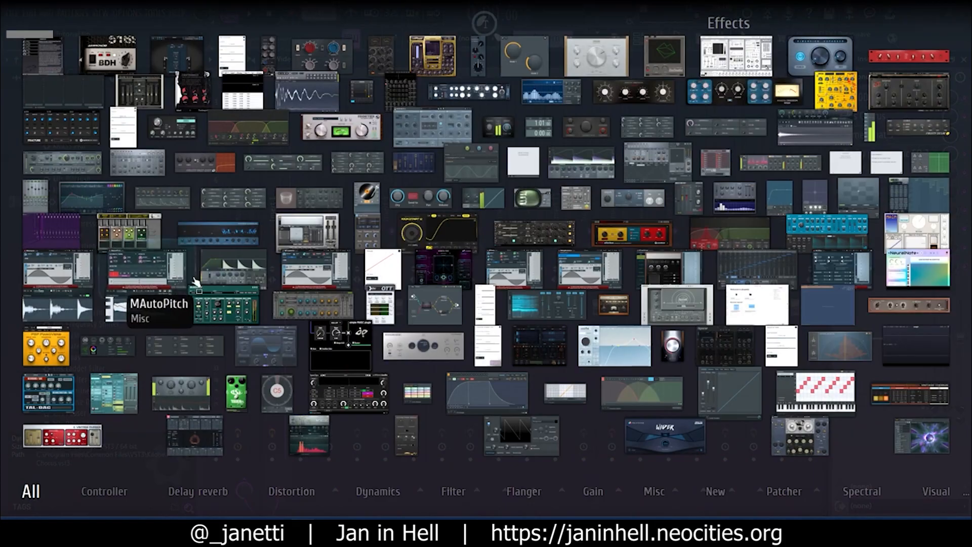
click(222, 264)
click(299, 377)
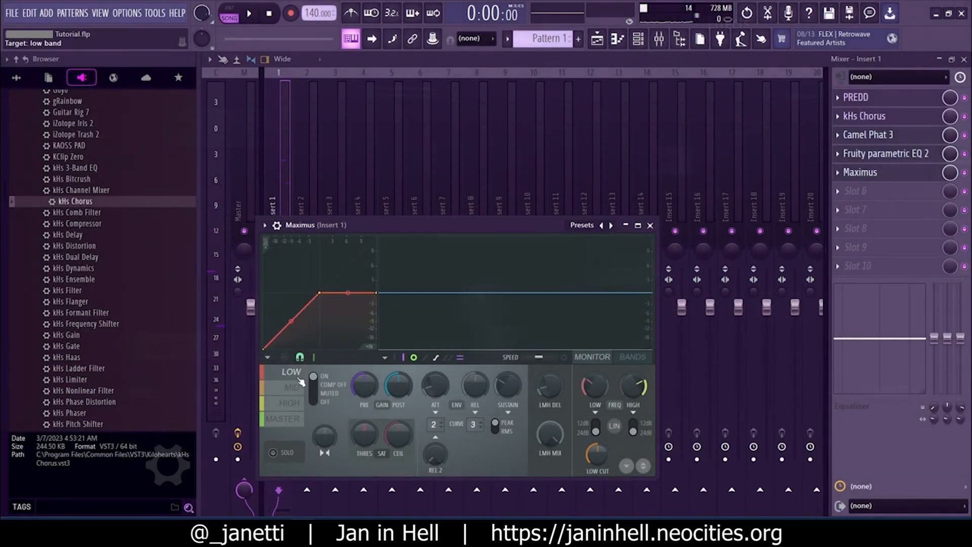
Step: Set Maximus's low band frequency to 152 Hz and briefly audition the low band in solo
click(594, 386)
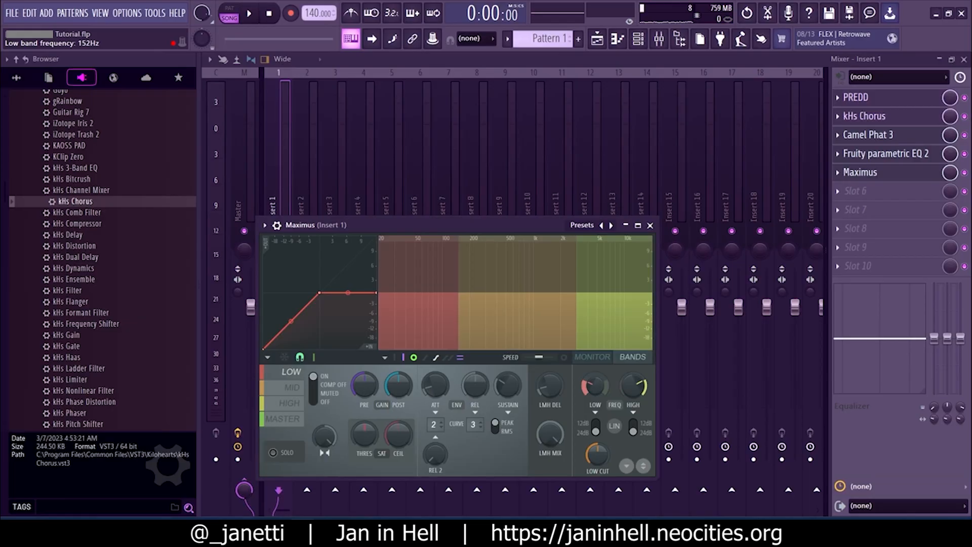
drag(441, 227, 503, 215)
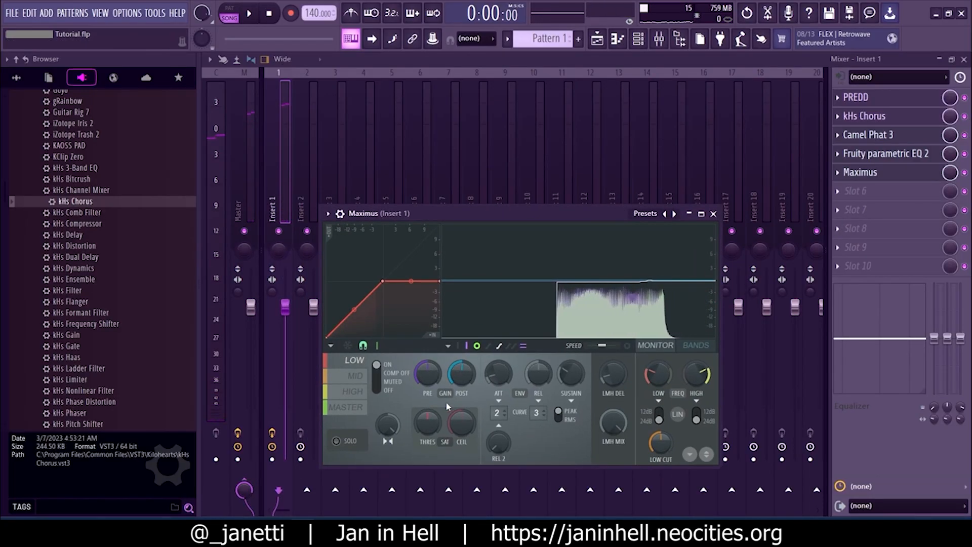
click(349, 441)
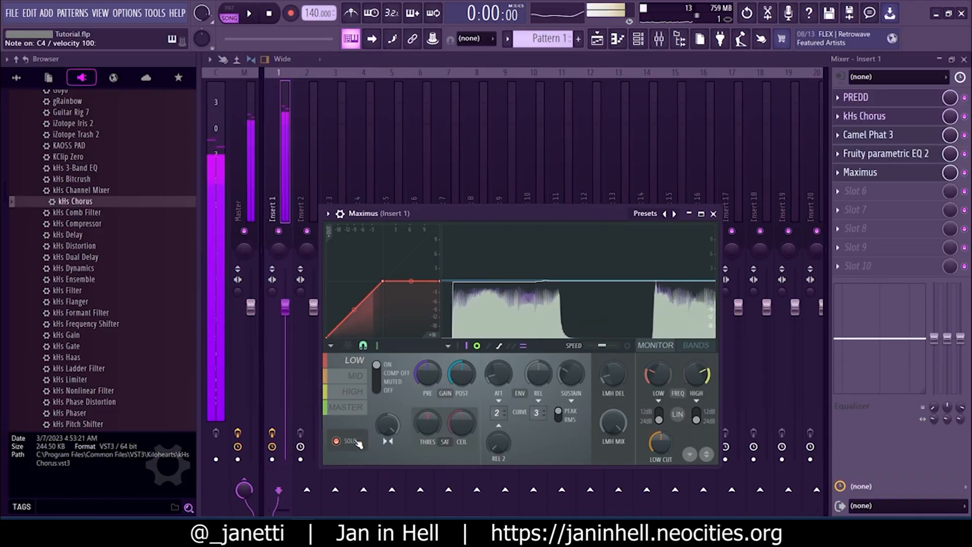
click(357, 442)
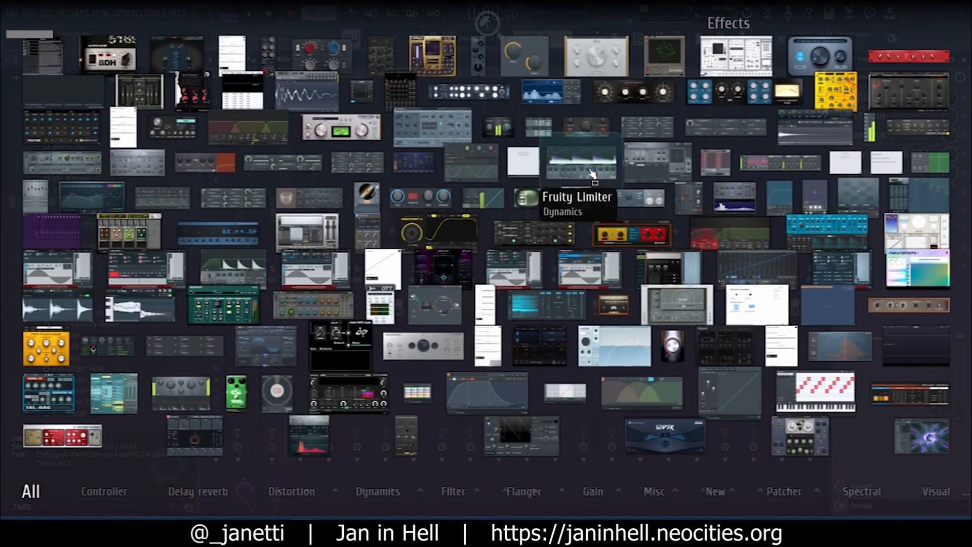
Step: Find Edison in the effects picker, load it into the sixth slot of Insert 1 and position it alongside the channel rack
text(ed)
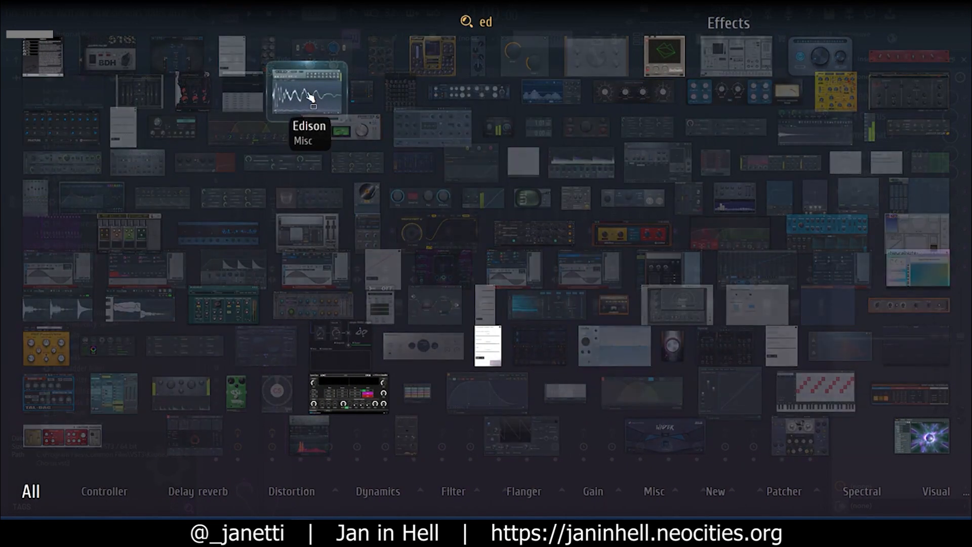
click(310, 95)
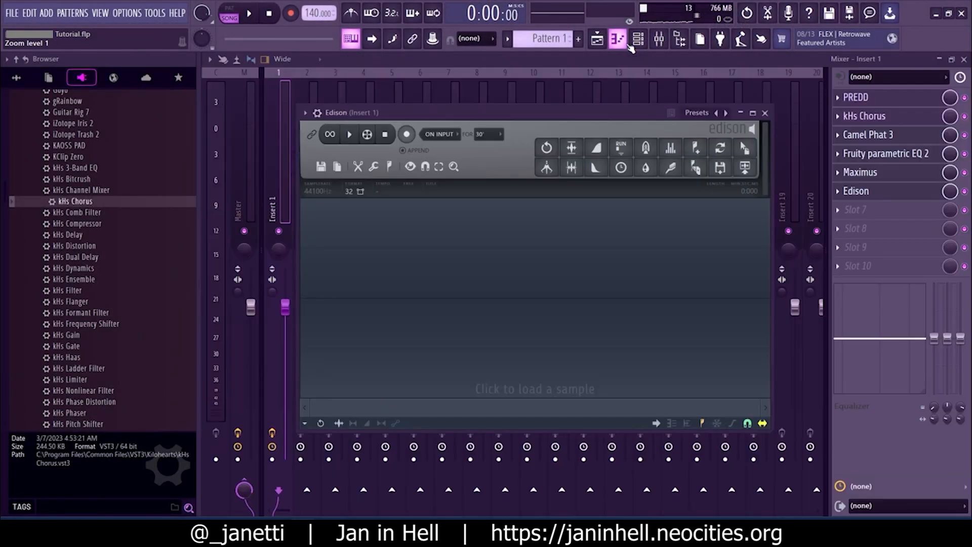
click(642, 44)
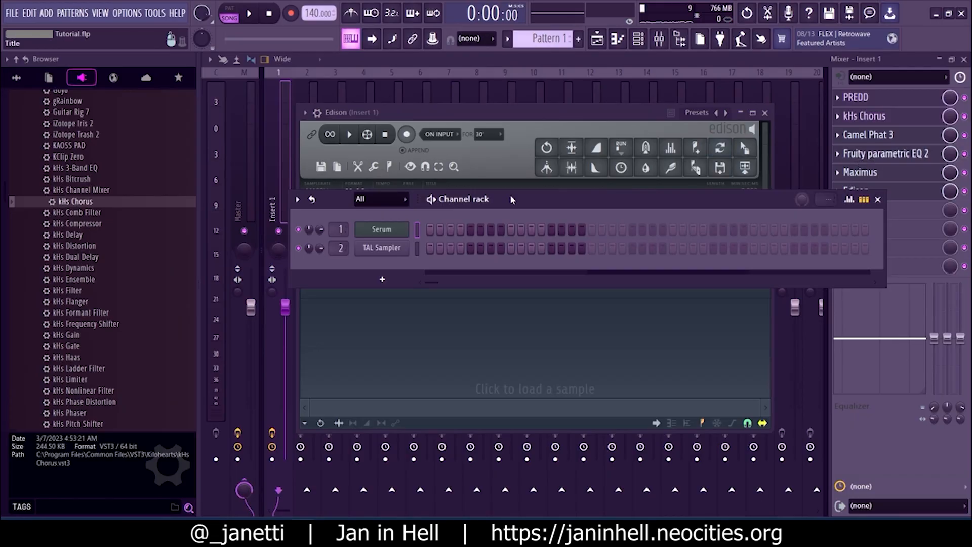
drag(424, 113, 483, 109)
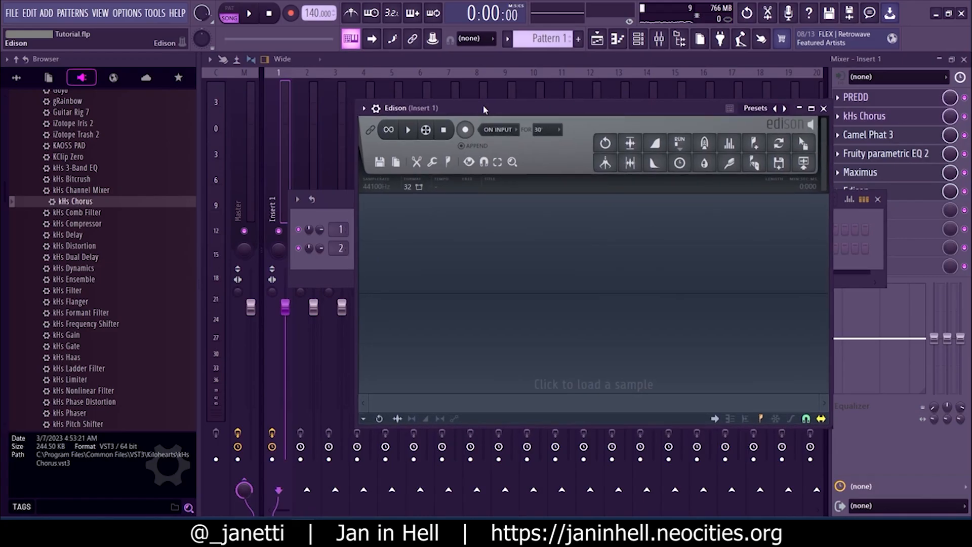
Step: Reopen Serum from the channel rack and play test notes
click(348, 209)
click(380, 227)
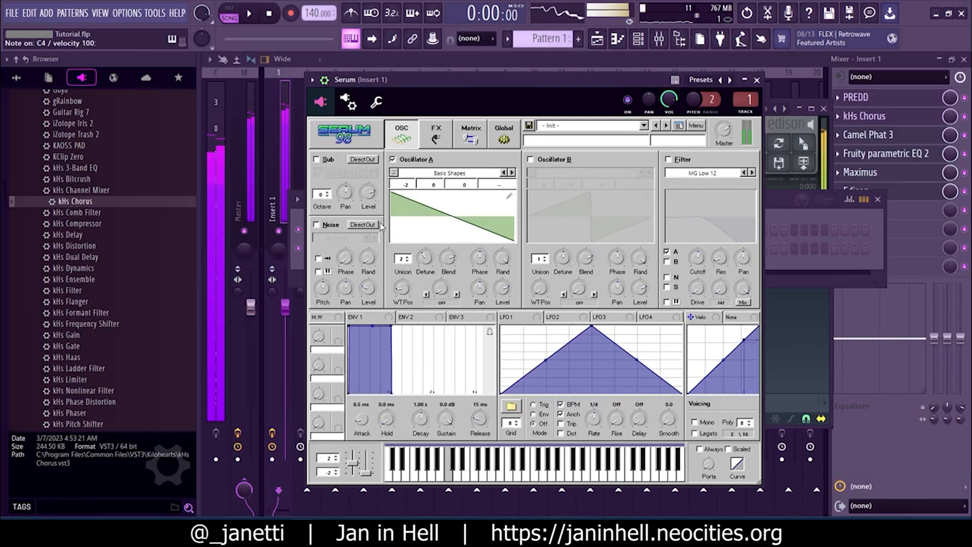
drag(417, 80, 469, 81)
key(r)
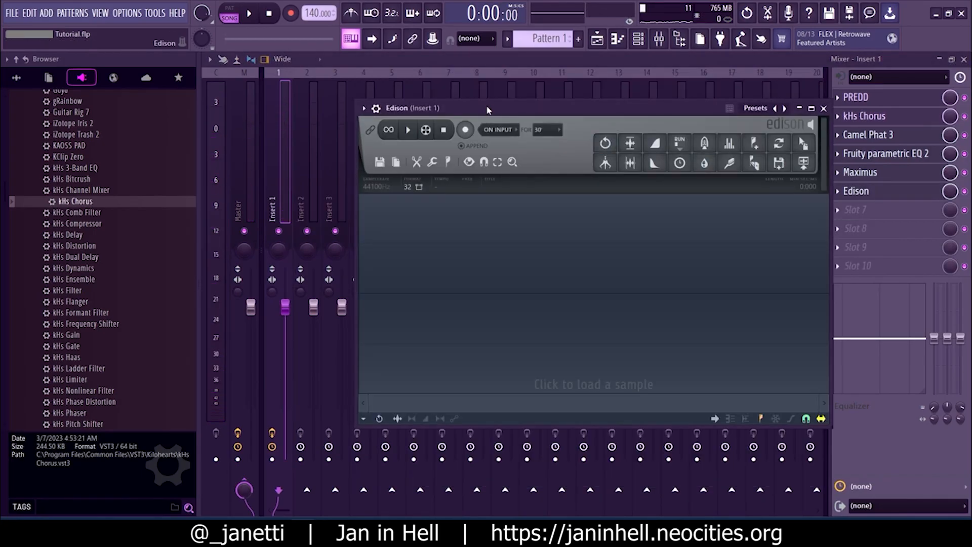
Step: Record played Serum notes into Edison on Insert 1 in On Input mode and stop the recording
mouse_move(486, 105)
mouse_down()
mouse_move(484, 118)
mouse_move(471, 115)
mouse_up()
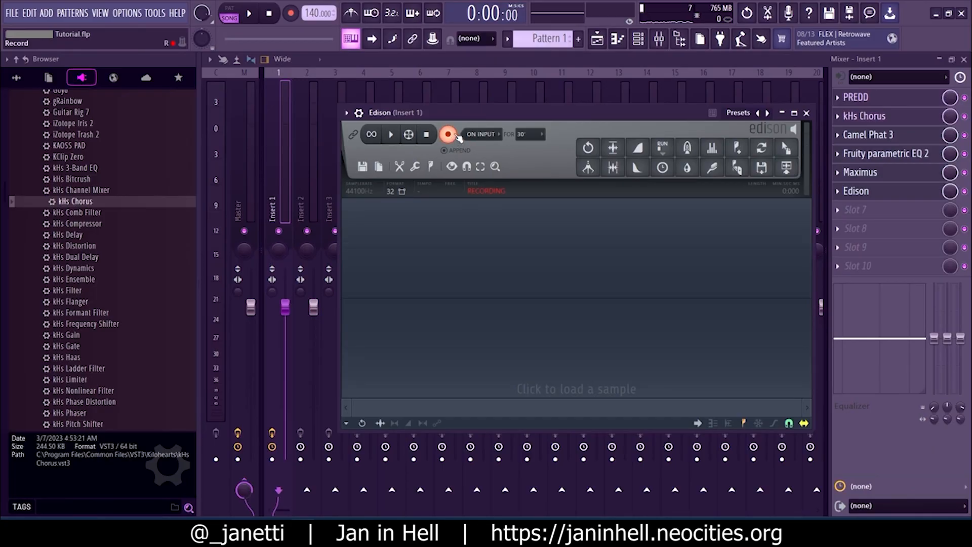
click(424, 100)
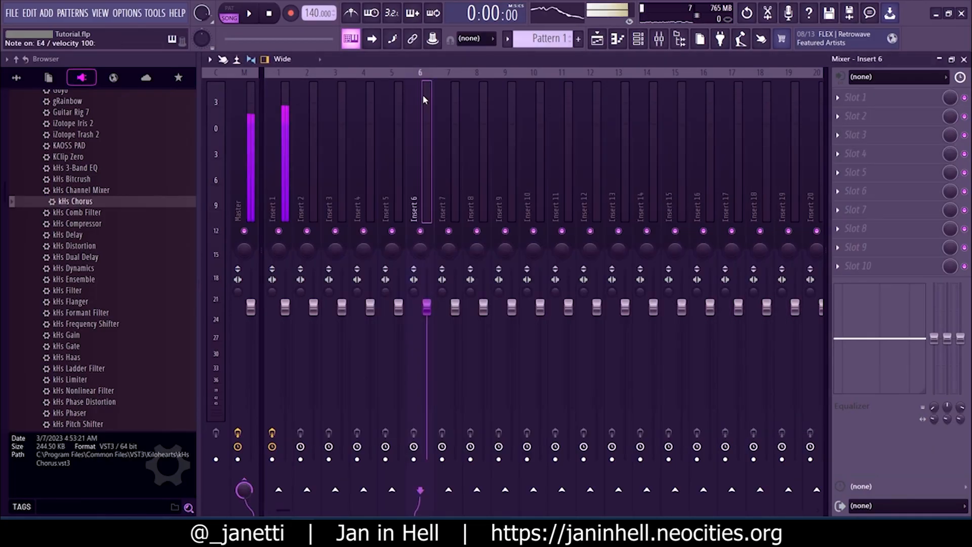
click(279, 129)
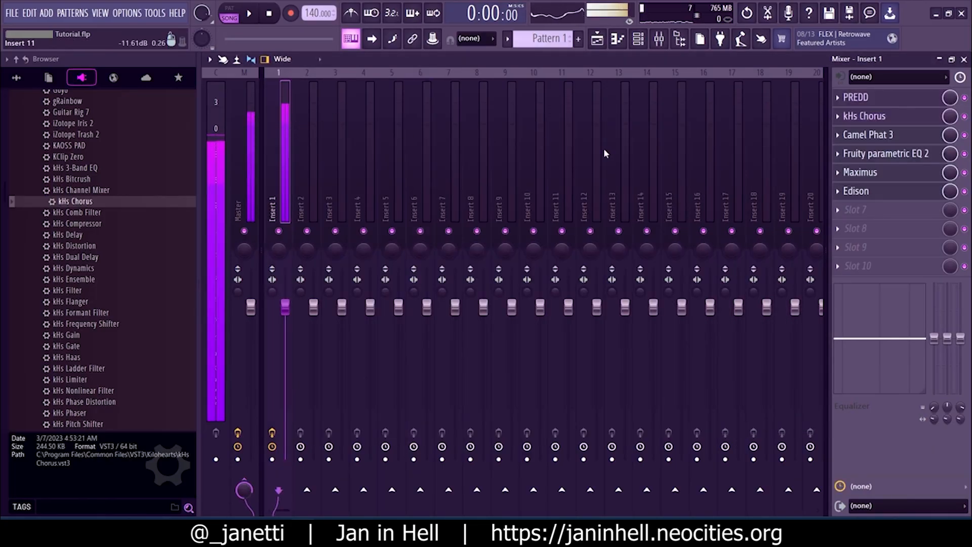
click(906, 191)
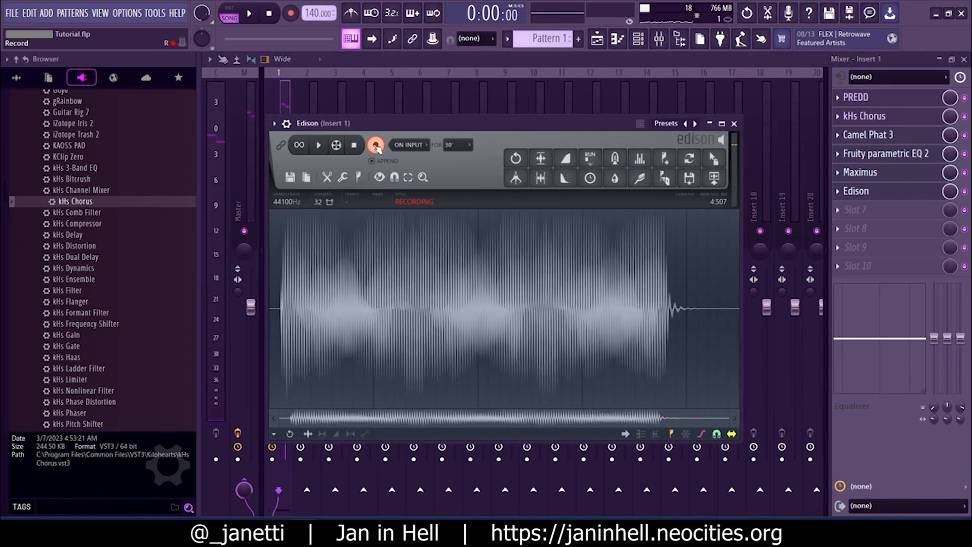
click(376, 146)
Step: Bring the Edison recording from Insert 1 into the channel rack as a new sampler channel
drag(690, 153, 391, 217)
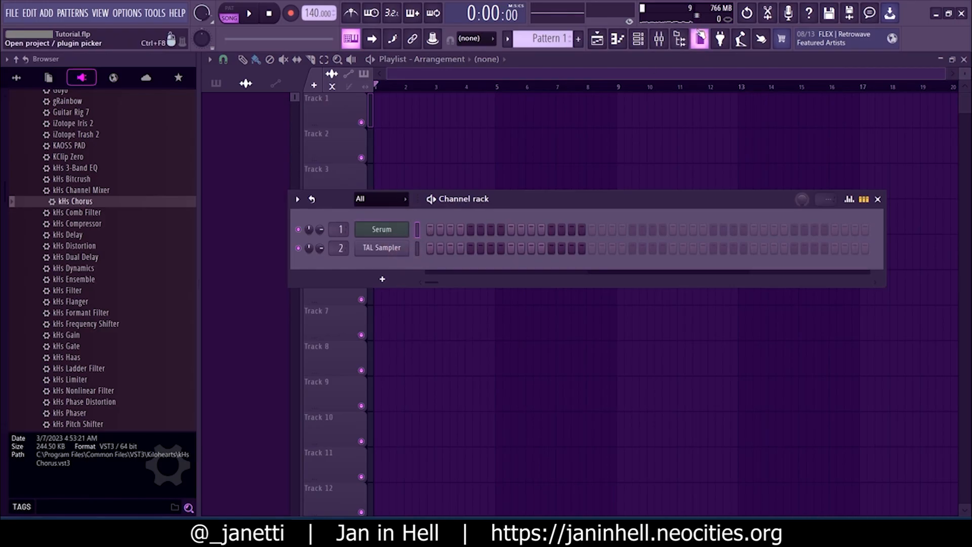
click(659, 39)
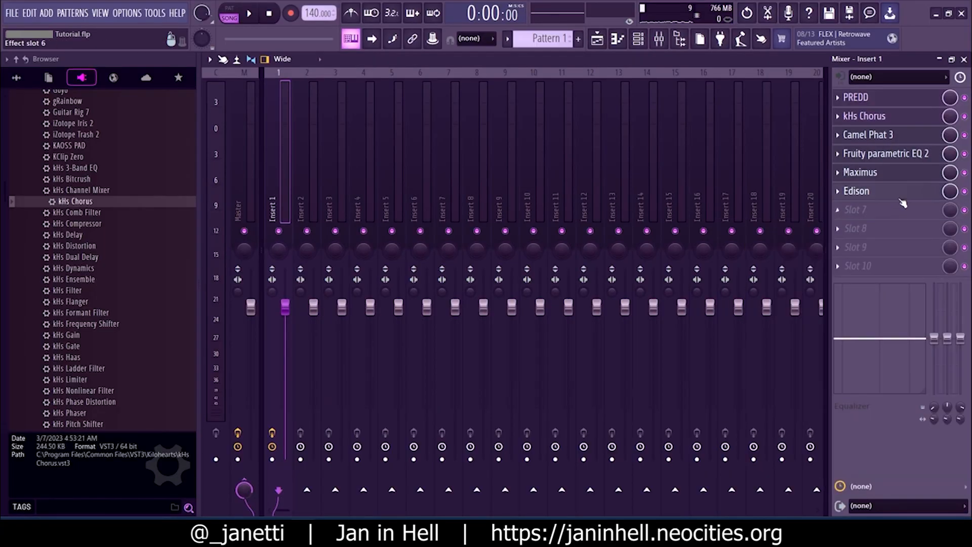
click(895, 193)
drag(713, 158, 373, 229)
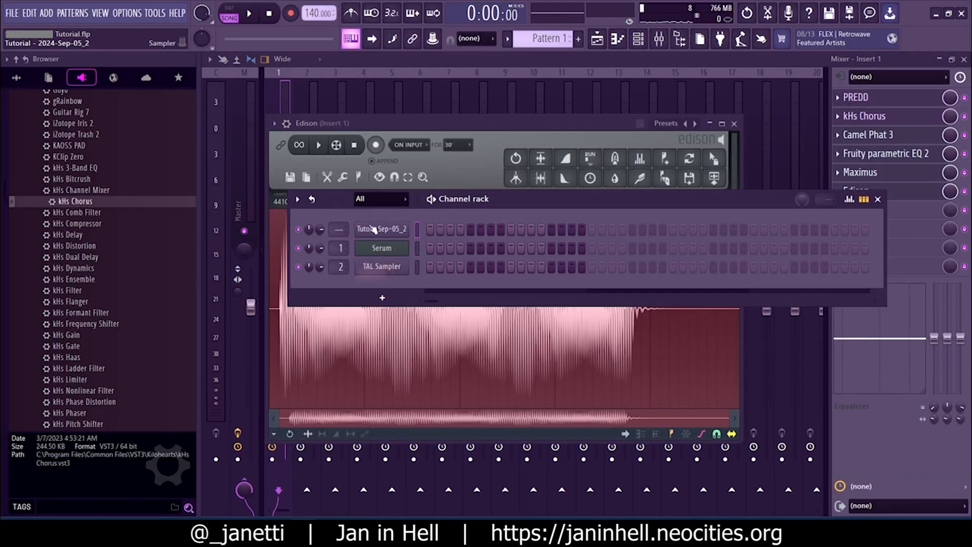
Step: Open TAL Sampler beside the recorded sample's channel window and load that sample into TAL Sampler
click(385, 264)
drag(440, 234, 581, 152)
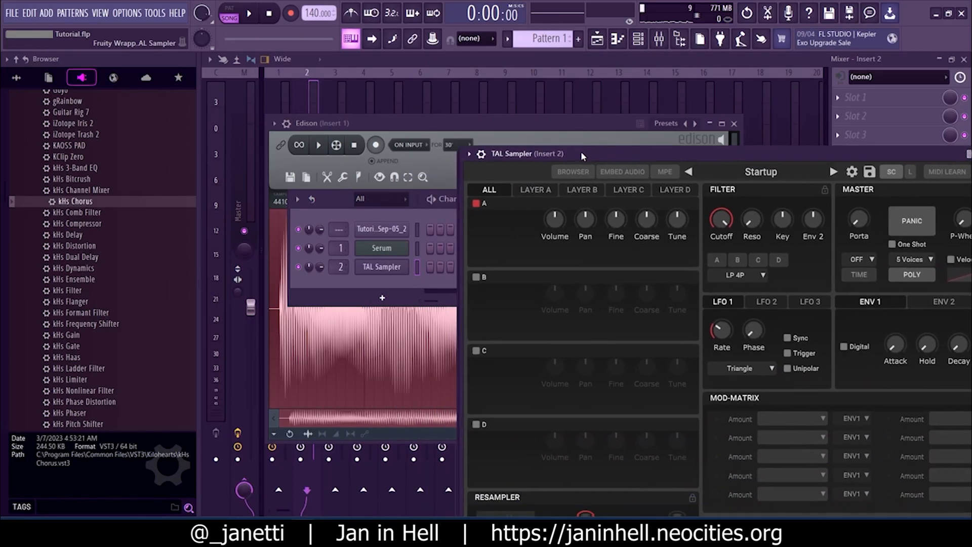
click(383, 230)
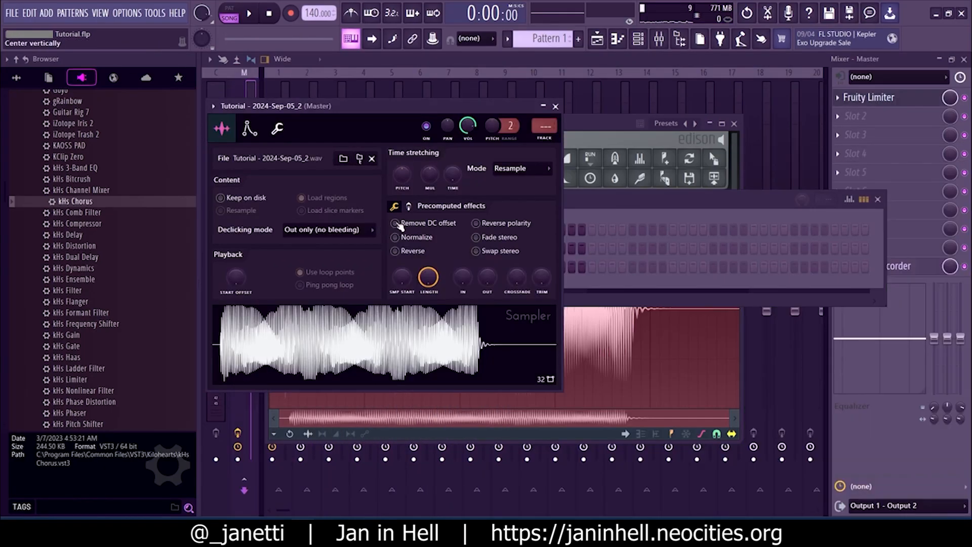
click(578, 279)
click(401, 269)
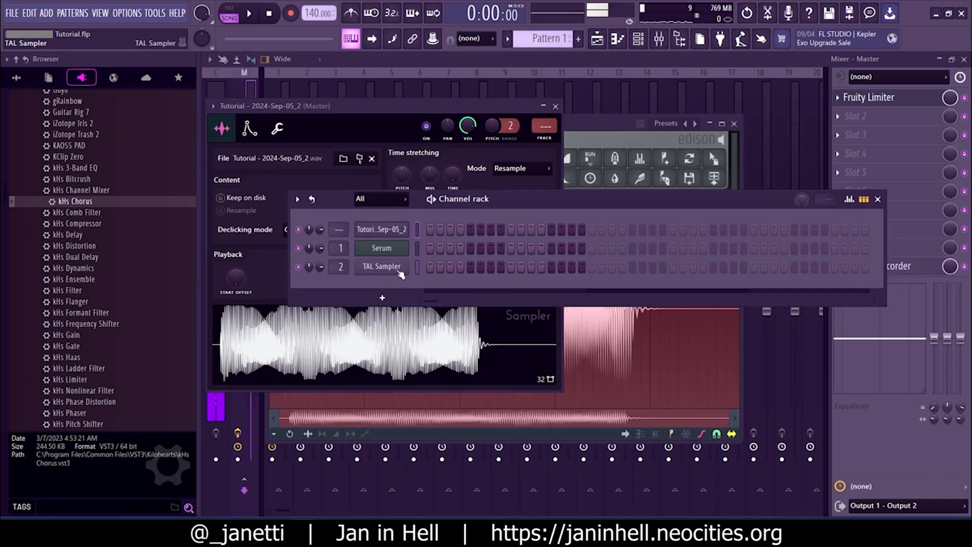
click(400, 272)
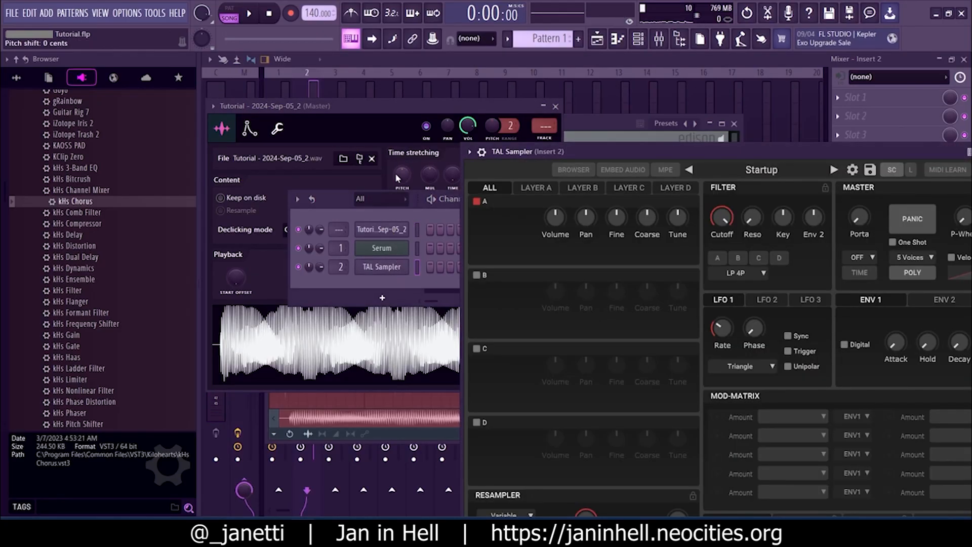
drag(380, 108, 264, 103)
drag(321, 324, 540, 259)
Step: Open layer A's sample in the waveform editor and trim the leading silence by setting the sample start to 5363
click(536, 188)
drag(542, 145, 510, 48)
click(537, 214)
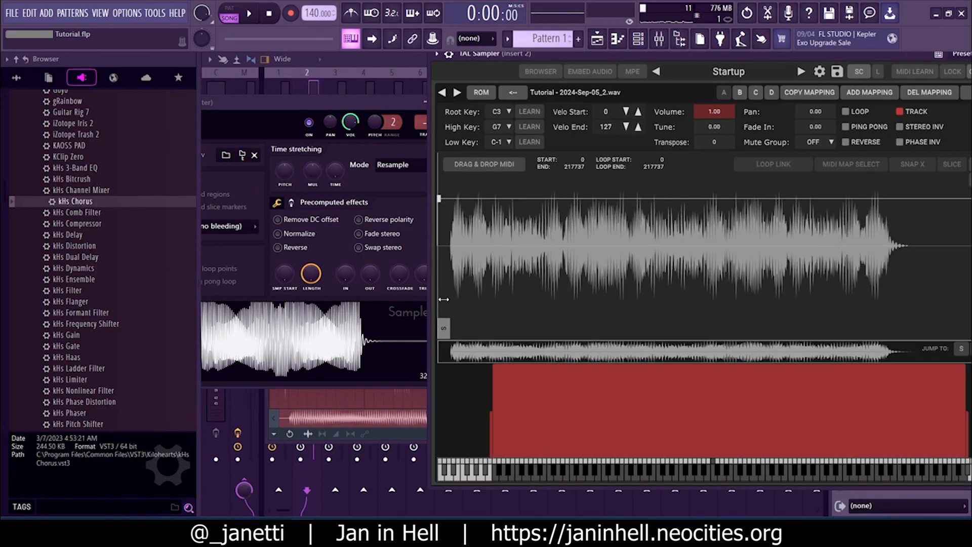
scroll(457, 278, up, 6)
scroll(475, 288, up, 5)
mouse_move(485, 348)
mouse_down()
mouse_move(465, 355)
mouse_move(473, 328)
mouse_move(669, 328)
mouse_move(647, 328)
mouse_up()
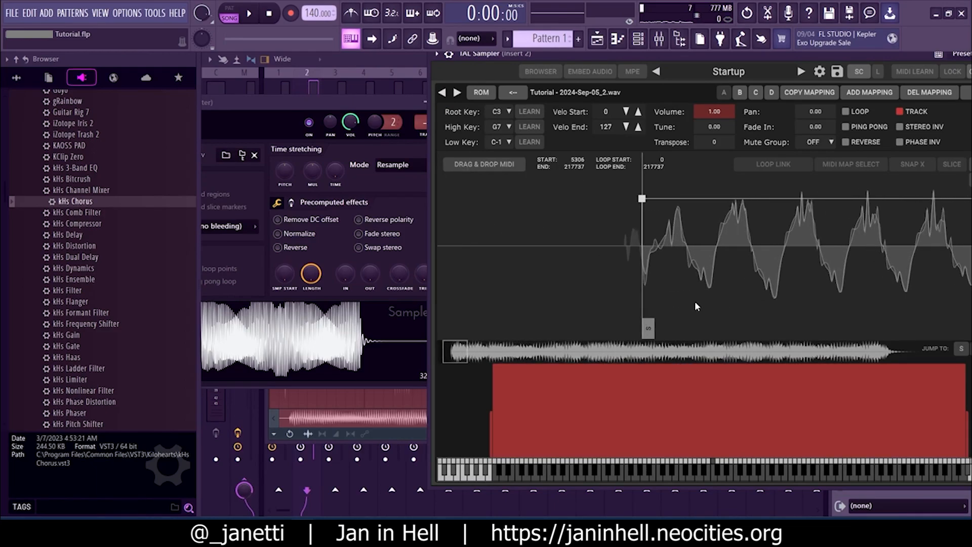
scroll(692, 306, up, 6)
drag(574, 327, 583, 324)
scroll(584, 324, down, 4)
scroll(584, 324, down, 8)
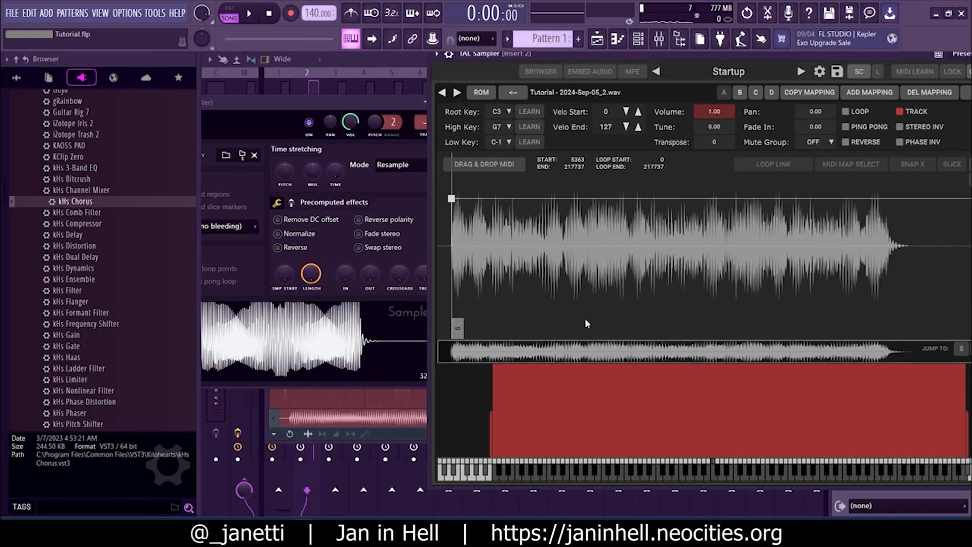
Step: Play notes on the recorded sample's channel and on Serum to compare their pitch with TAL Sampler
drag(620, 54, 470, 63)
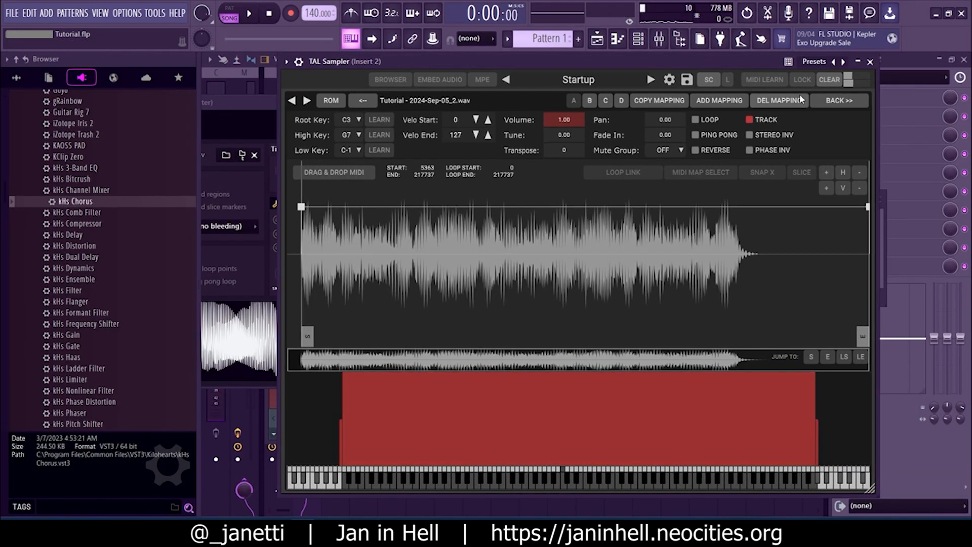
click(260, 105)
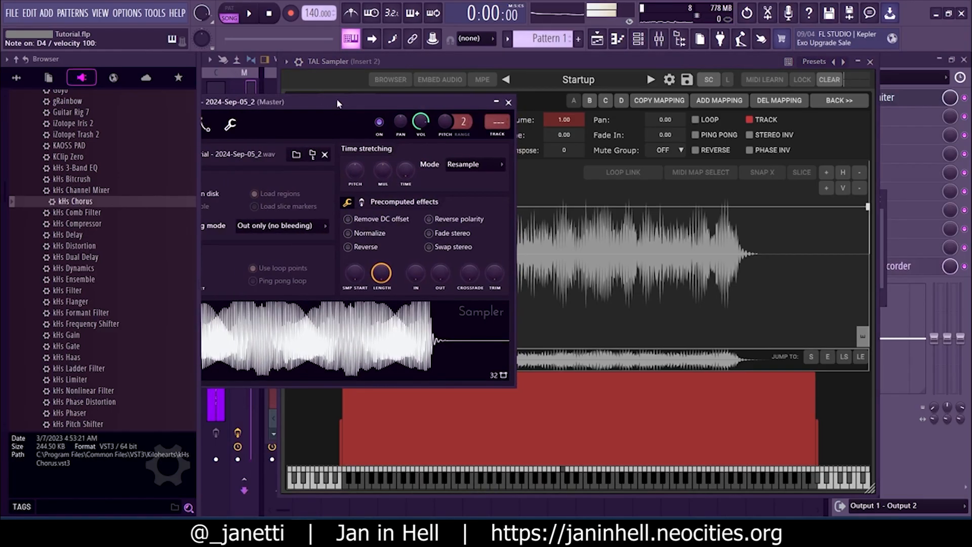
key(space)
click(638, 38)
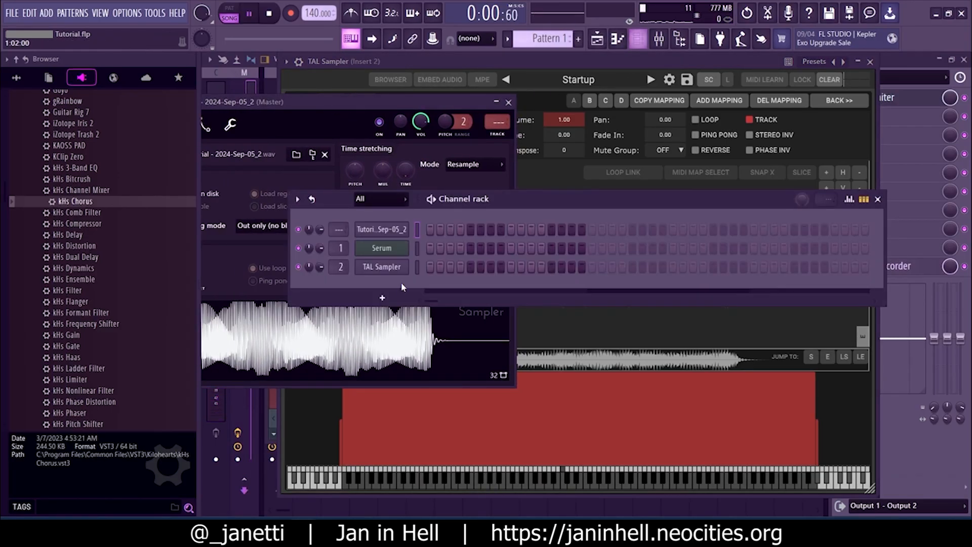
click(343, 335)
click(574, 208)
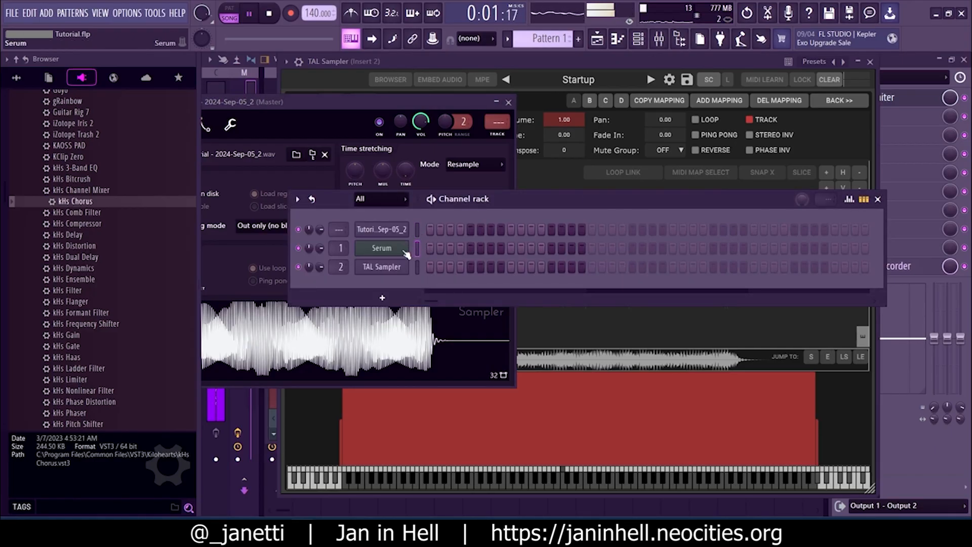
click(523, 65)
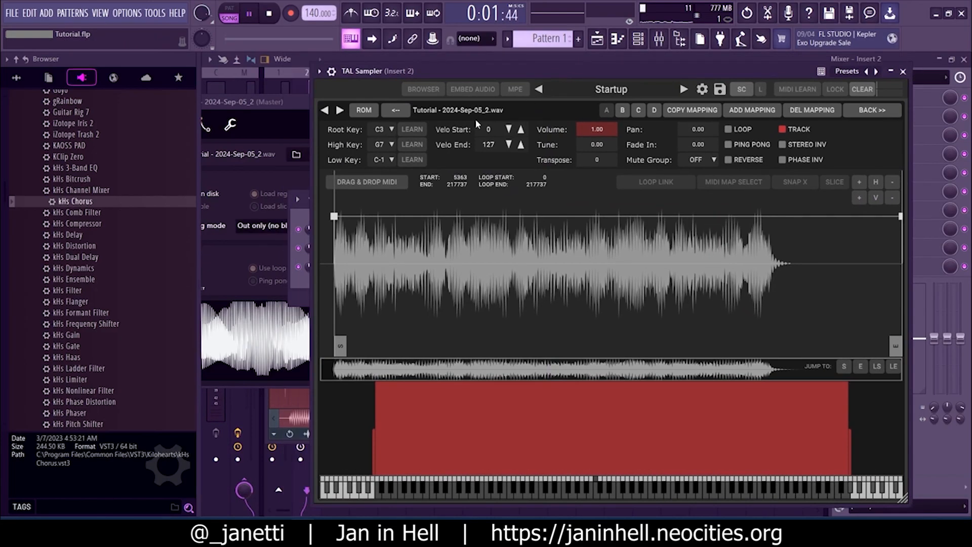
Step: Set the sample's root key to F3 and raise layer A's tune to 12
click(391, 130)
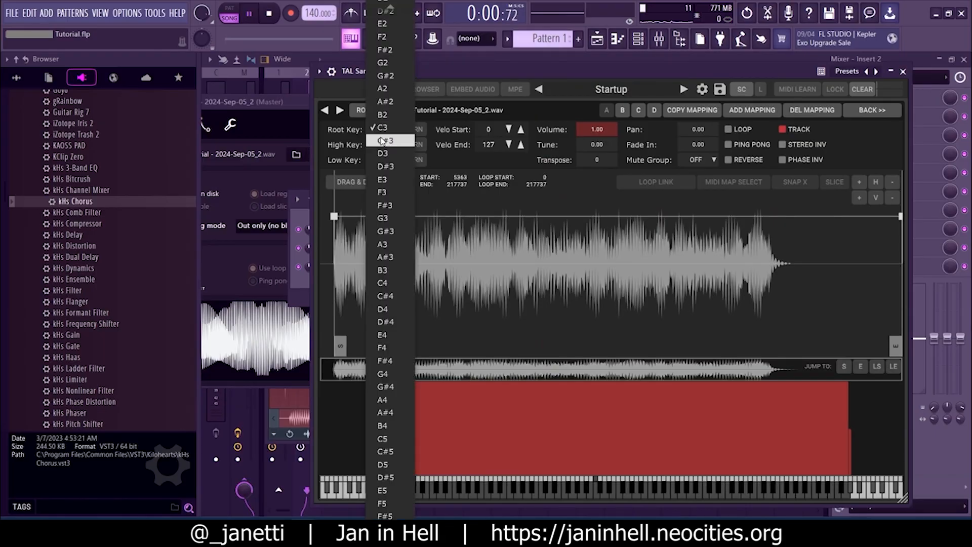
click(399, 192)
drag(407, 81, 385, 104)
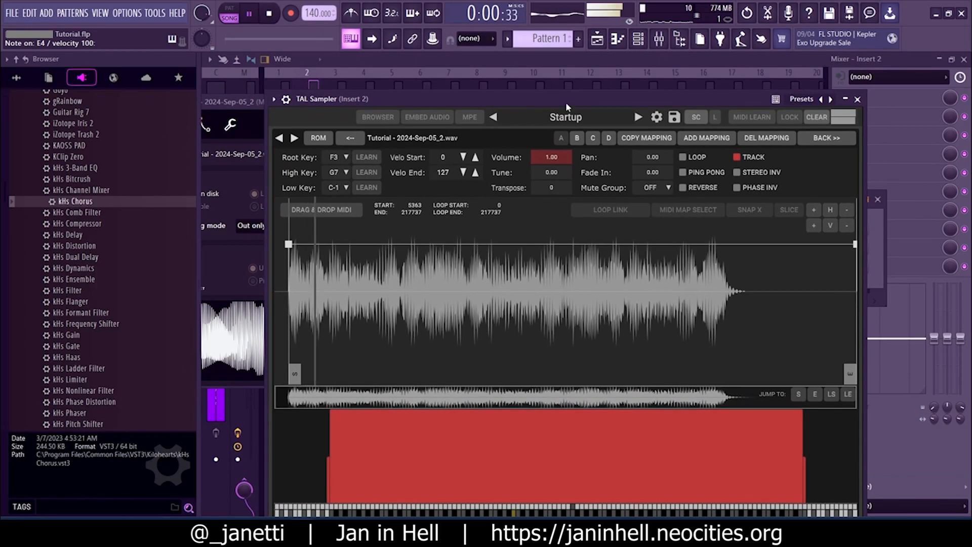
click(825, 138)
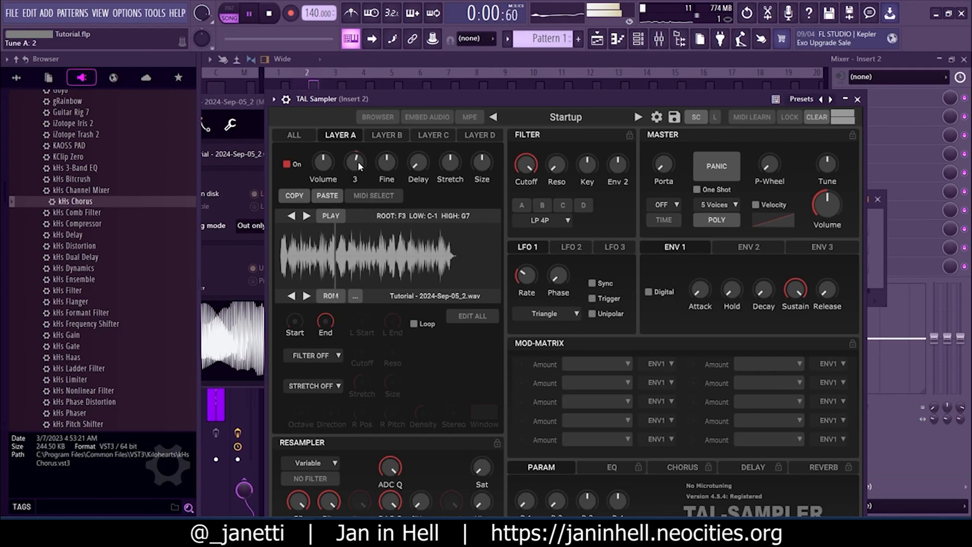
drag(362, 101, 375, 94)
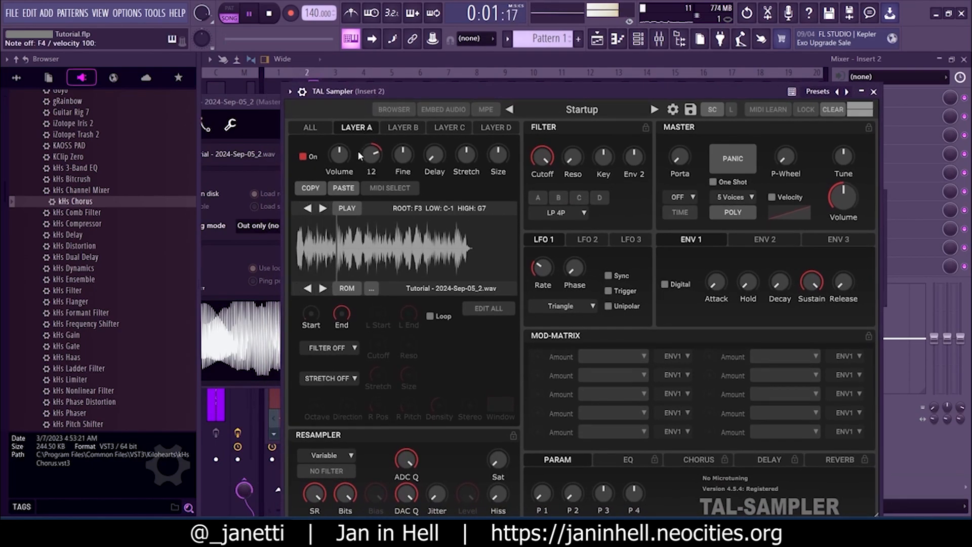
Step: Change the sample's root key to E3 in TAL Sampler, checking its pitch against Serum
click(637, 39)
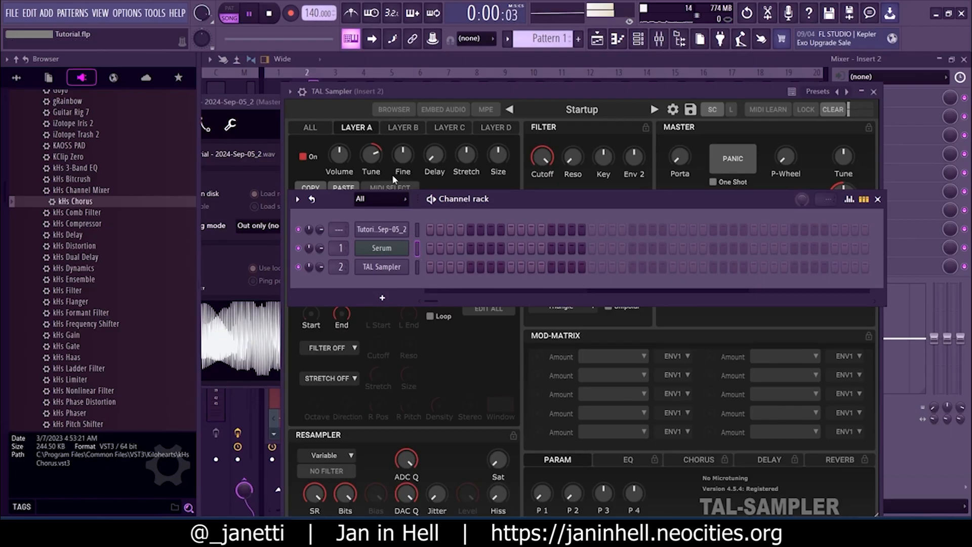
mouse_move(443, 161)
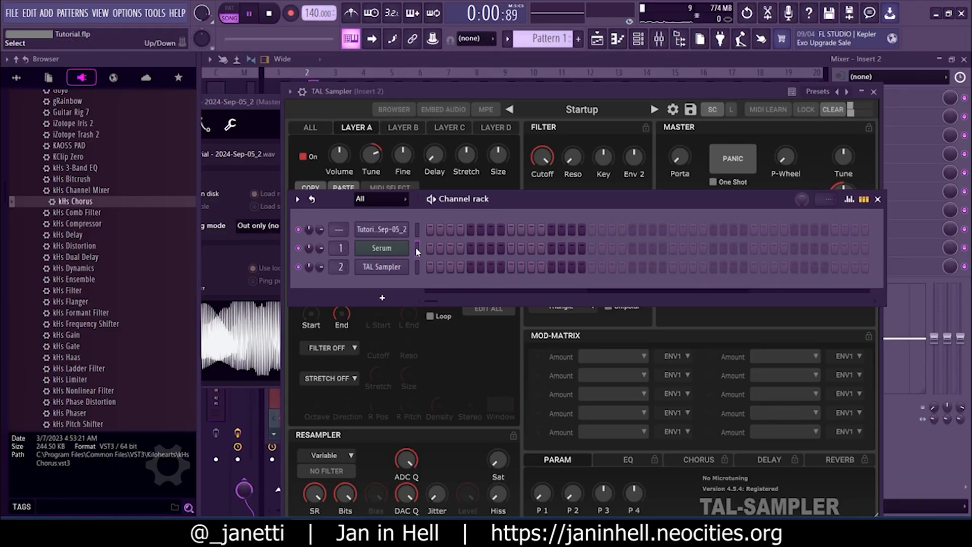
click(489, 178)
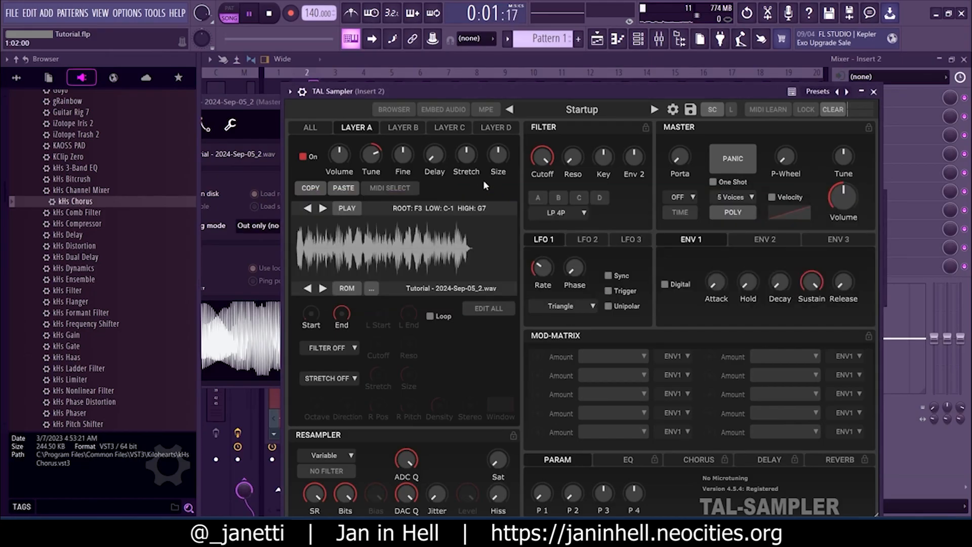
click(462, 238)
click(347, 150)
click(355, 138)
drag(397, 87, 437, 87)
click(881, 130)
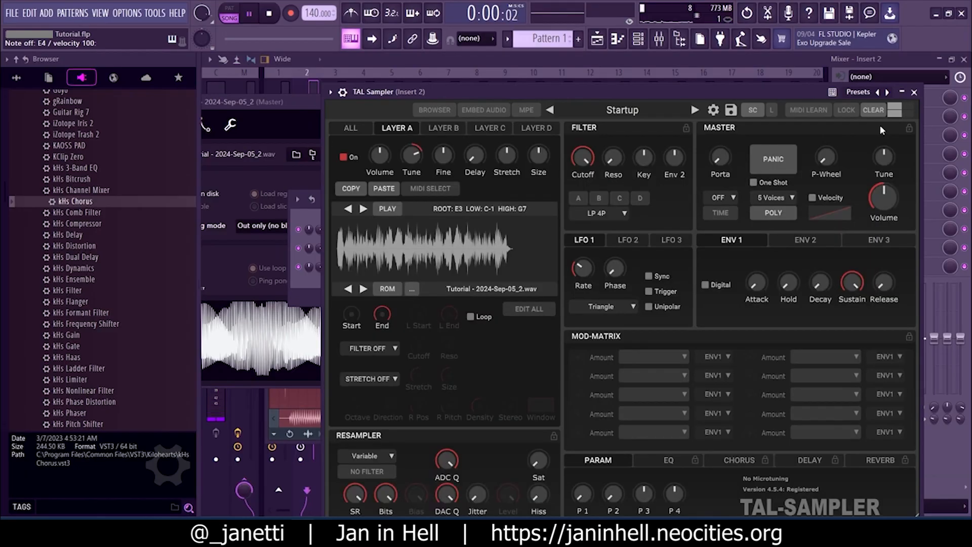
click(638, 39)
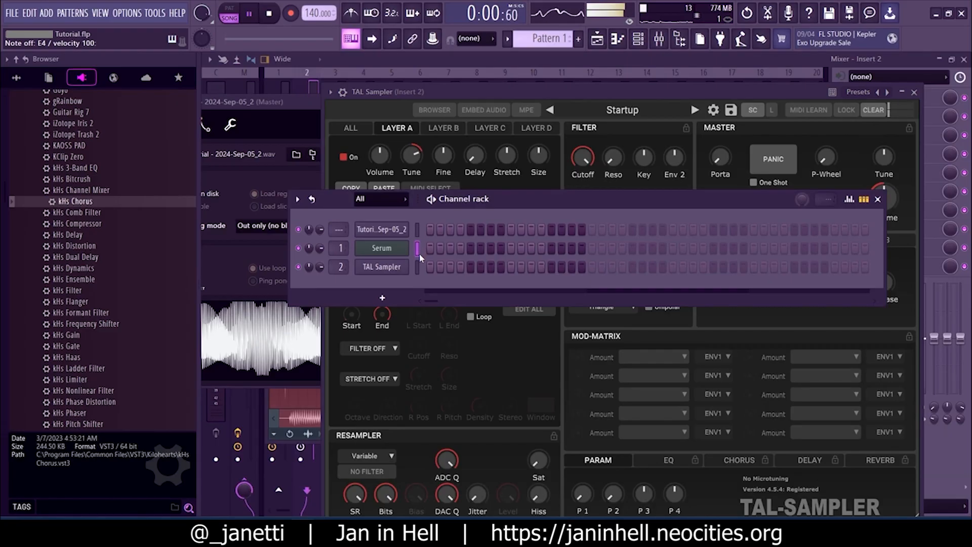
click(477, 181)
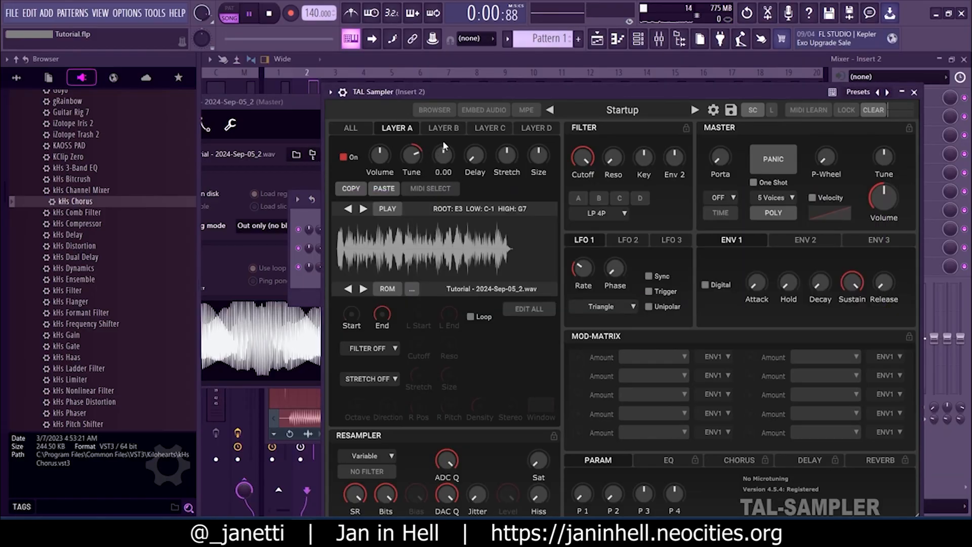
Step: Shorten layer A's sample by setting its end to 76977 and enable looping
drag(442, 92, 446, 62)
click(412, 258)
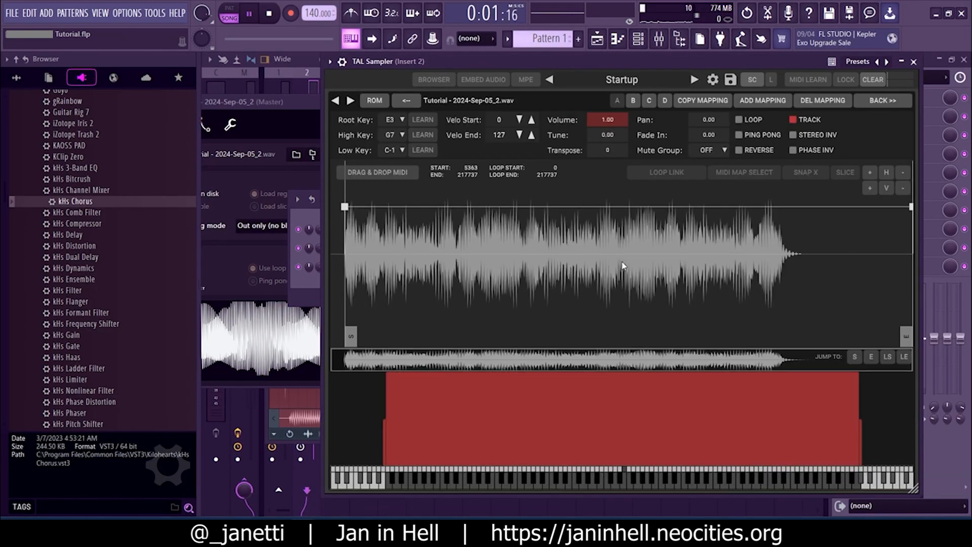
drag(905, 337, 536, 337)
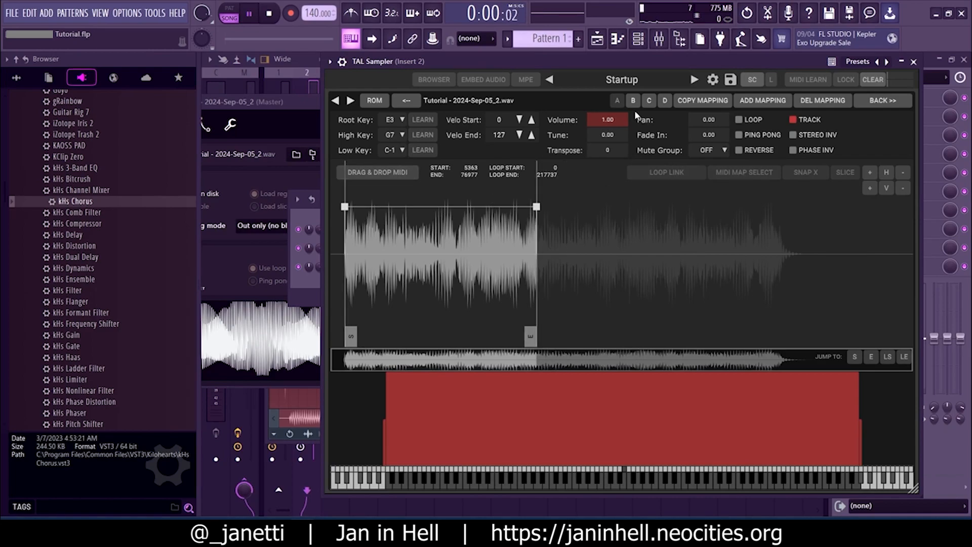
click(740, 120)
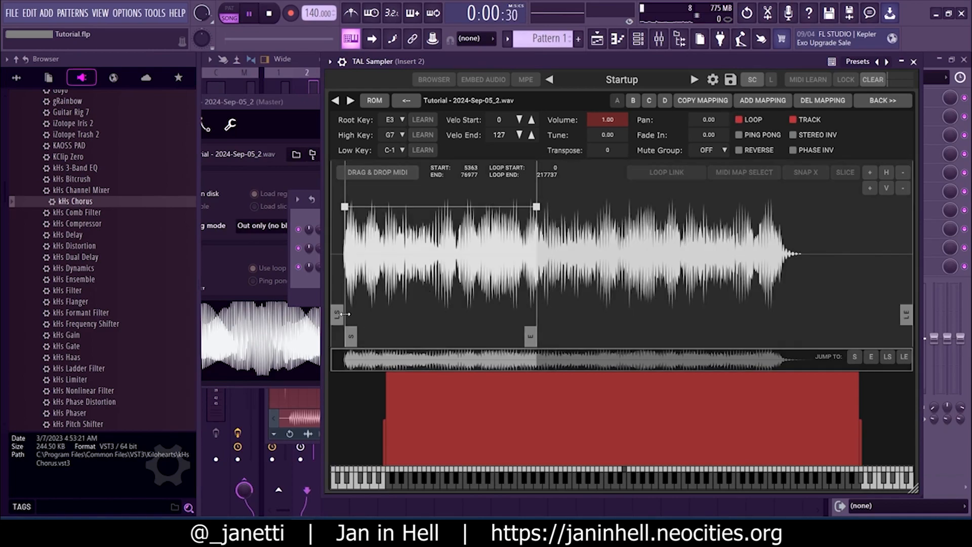
Step: Set the loop start to 8549, shortly after the sample start
scroll(357, 299, up, 8)
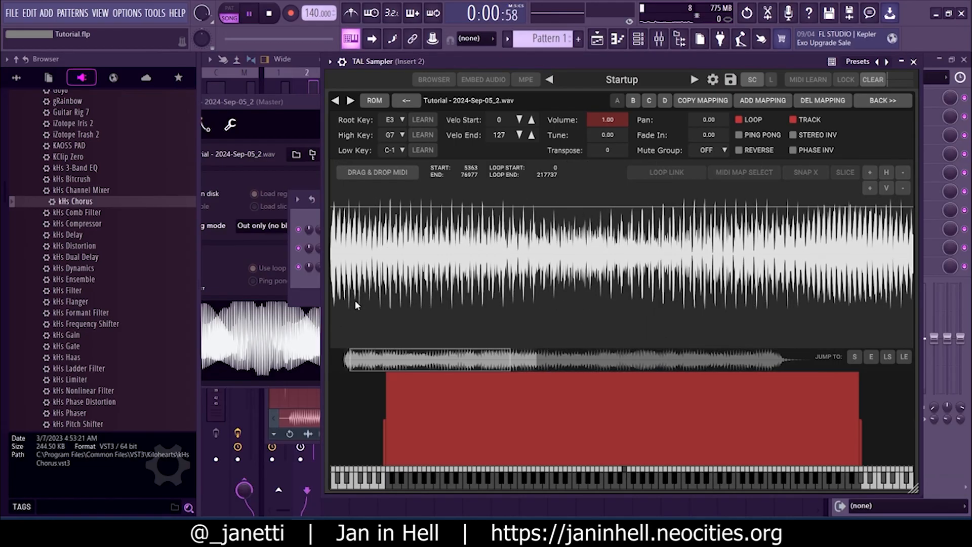
scroll(357, 304, up, 6)
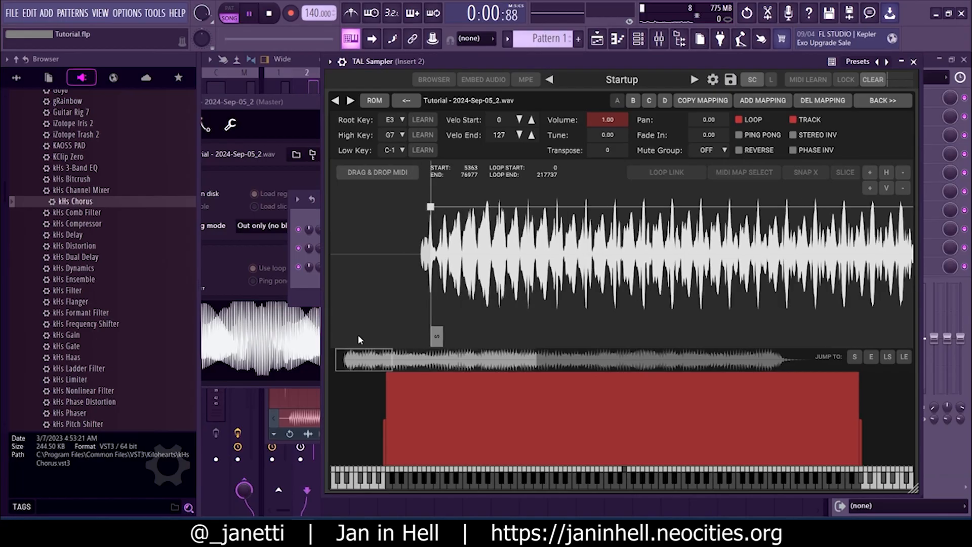
scroll(363, 305, down, 3)
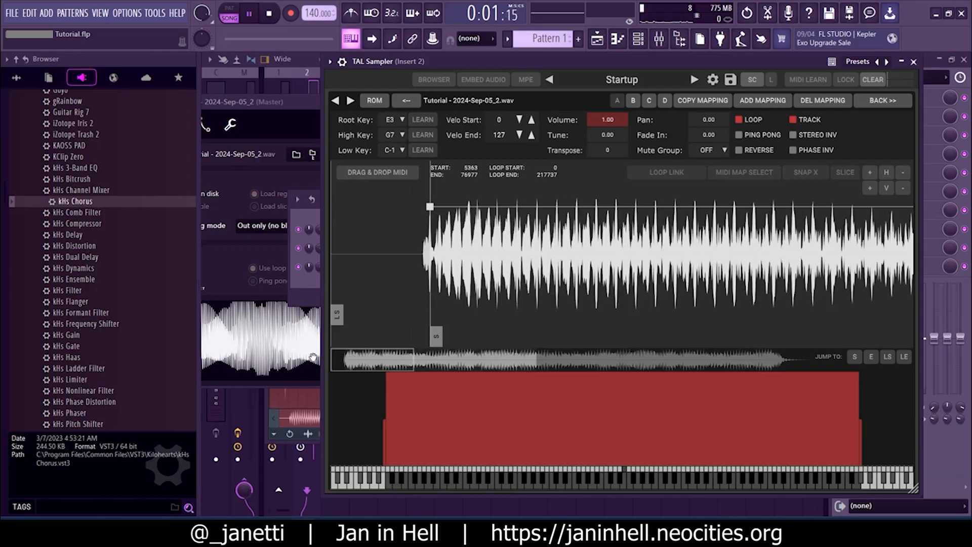
mouse_move(337, 322)
mouse_down()
mouse_move(491, 309)
mouse_move(525, 320)
mouse_up()
scroll(486, 309, up, 5)
scroll(499, 308, up, 3)
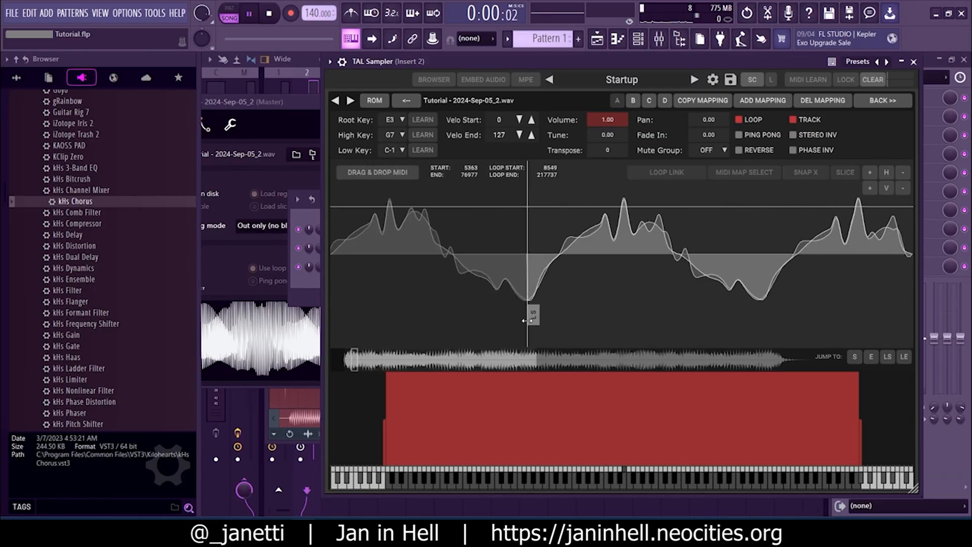
scroll(527, 320, down, 6)
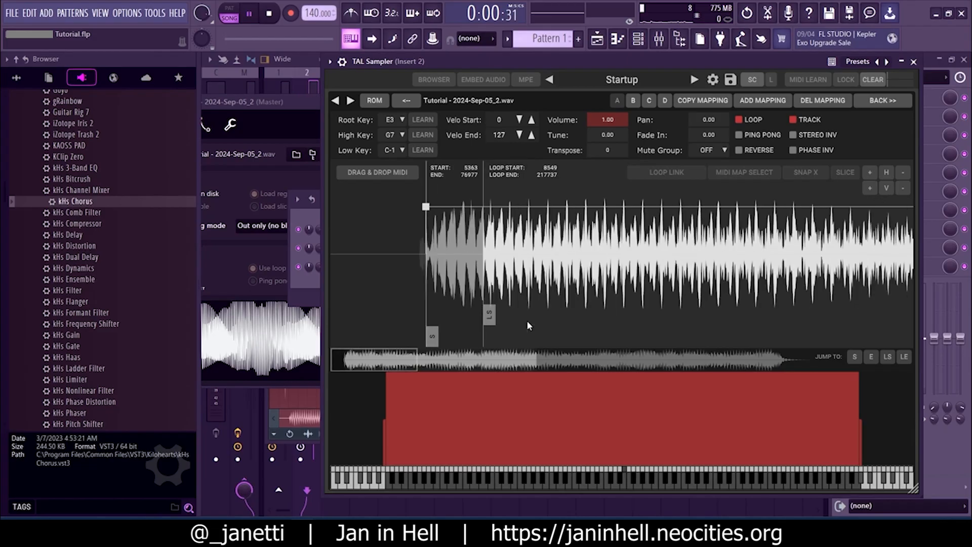
Step: Move the loop start further into the sample, to 33155, and test it with notes
drag(457, 63, 437, 63)
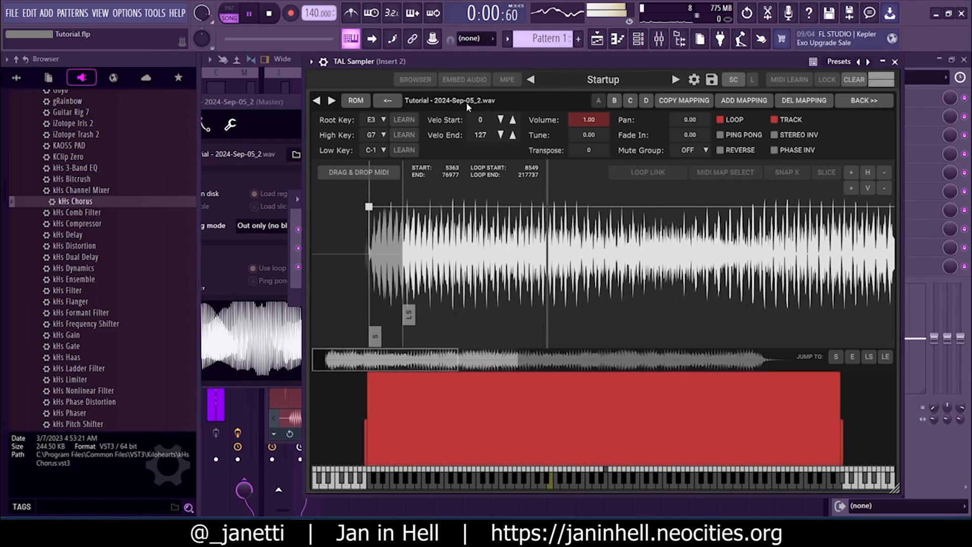
drag(404, 314, 660, 315)
scroll(688, 284, up, 3)
scroll(681, 283, up, 5)
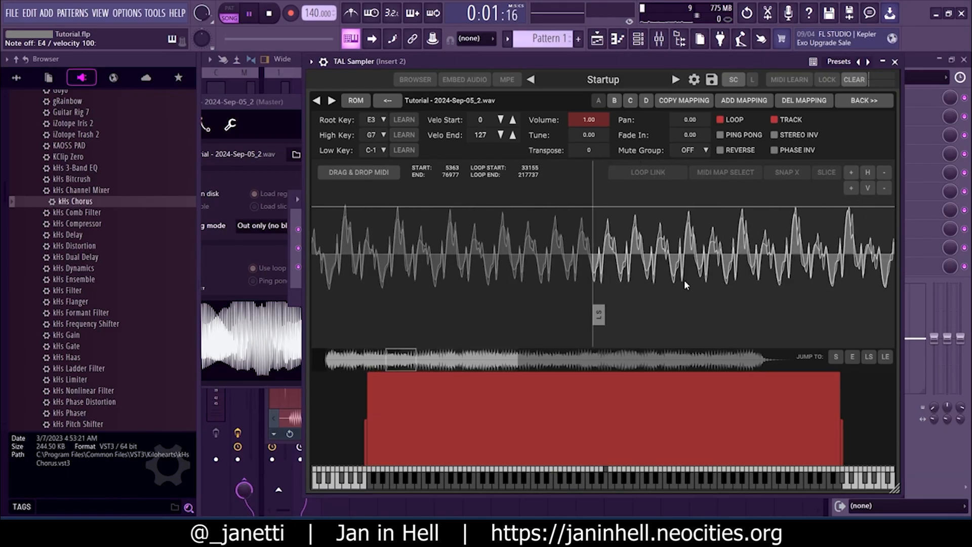
Step: Fine-tune the loop start to 33302, placing it on a zero crossing of the waveform
drag(462, 307, 483, 319)
scroll(499, 285, up, 4)
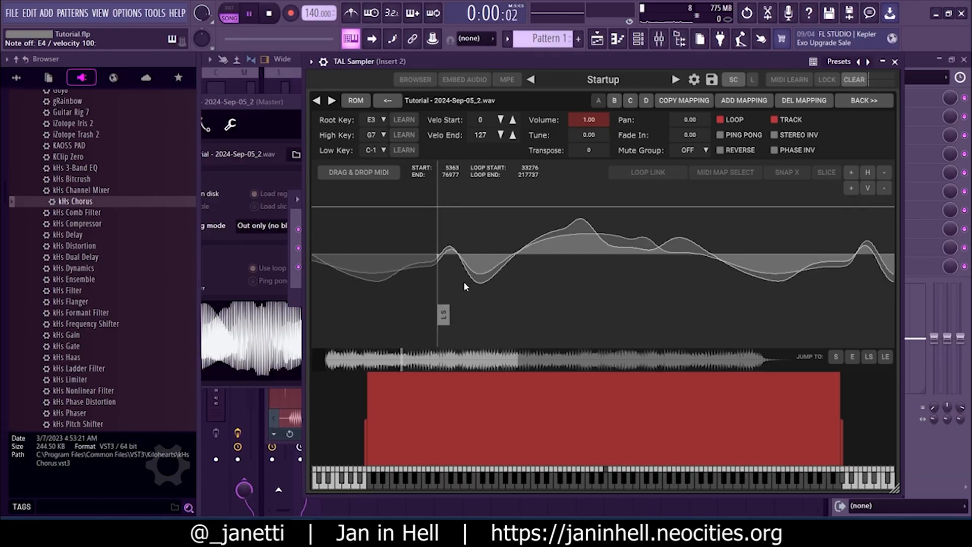
mouse_move(443, 313)
mouse_down()
mouse_move(489, 318)
mouse_move(476, 319)
mouse_up()
scroll(609, 271, down, 5)
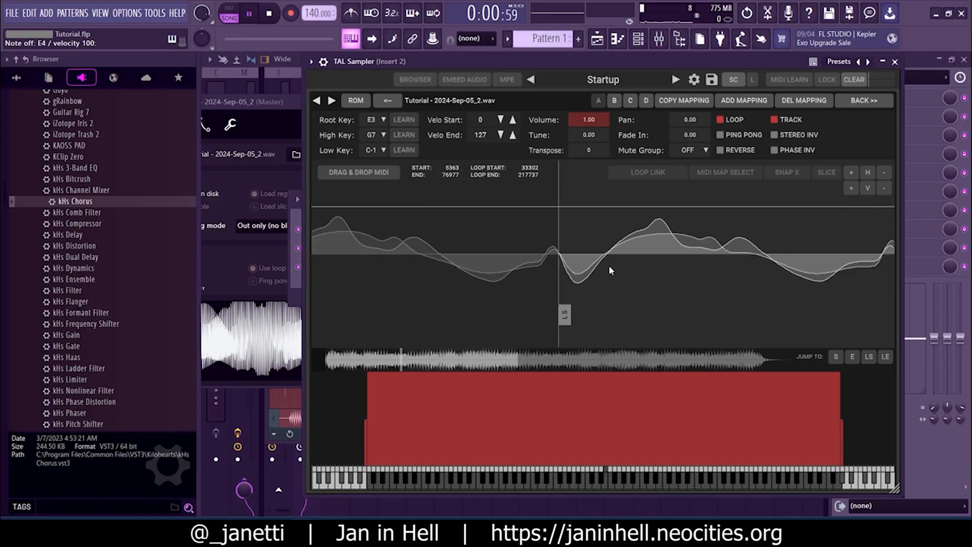
scroll(609, 271, down, 8)
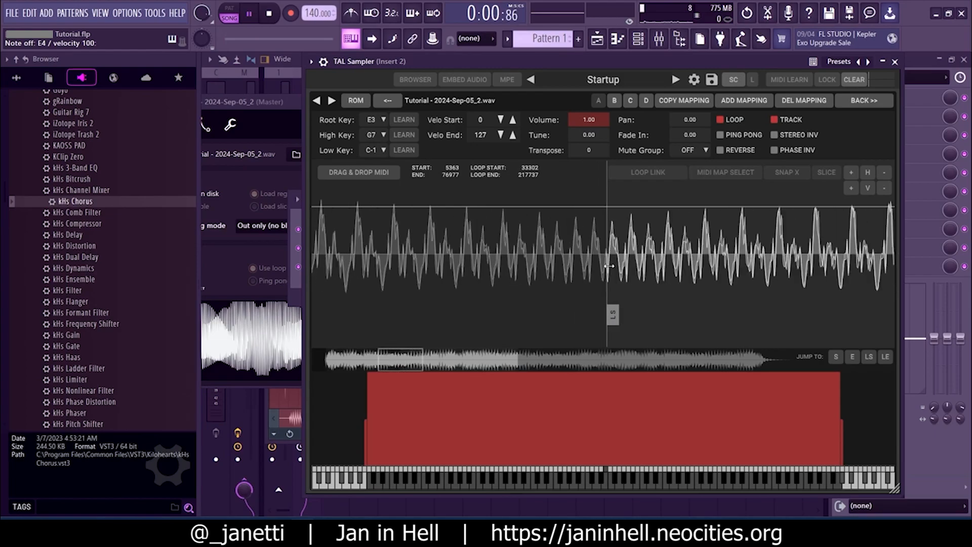
scroll(610, 271, down, 3)
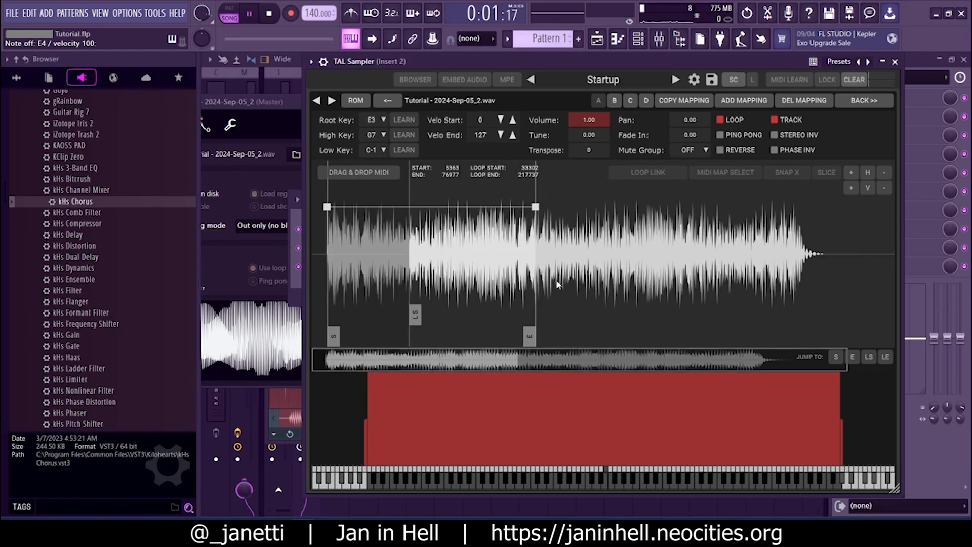
Step: Extend the sample end to 88656, test it with a note, and bring the loop end back near it
mouse_move(535, 328)
mouse_down()
mouse_move(506, 328)
mouse_move(570, 328)
mouse_up()
key(space)
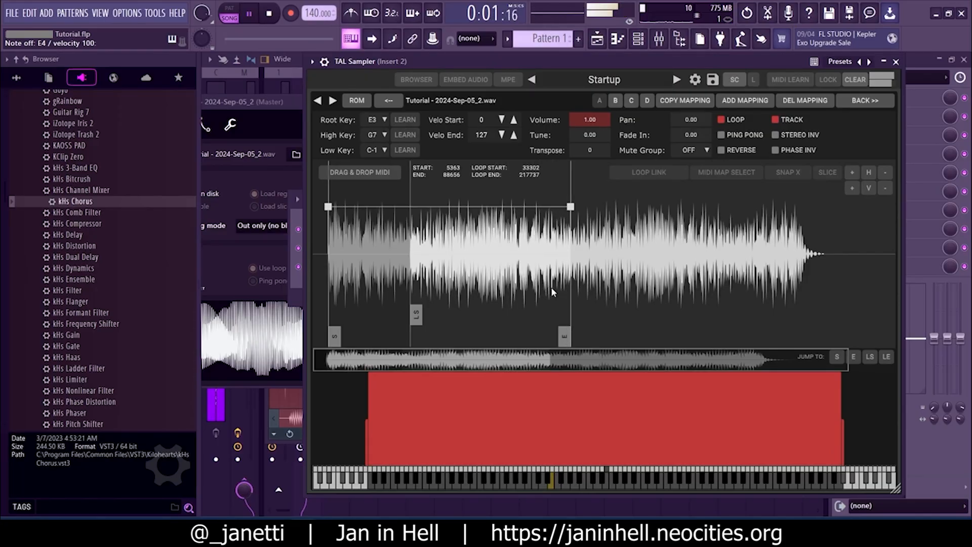
scroll(754, 266, down, 1)
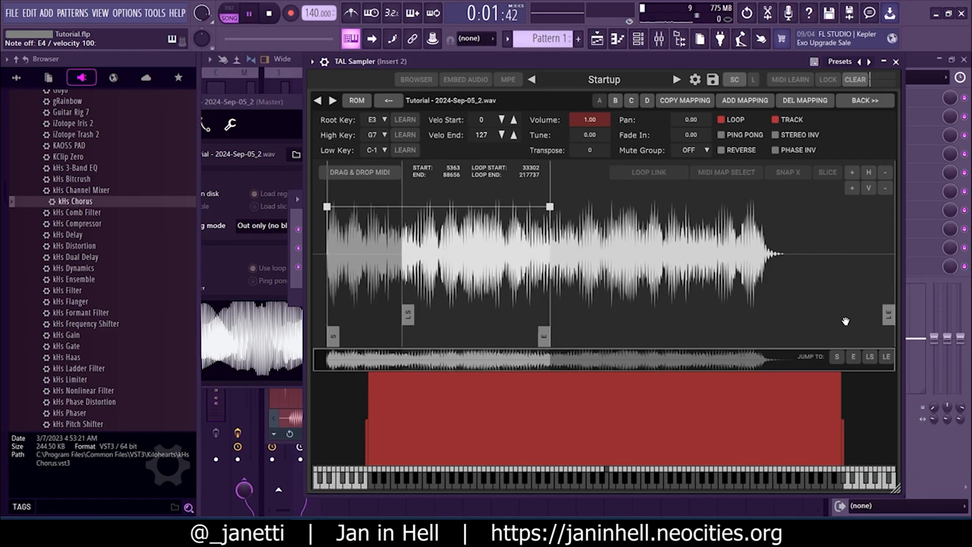
mouse_move(884, 311)
mouse_down()
mouse_move(551, 284)
mouse_move(550, 273)
mouse_up()
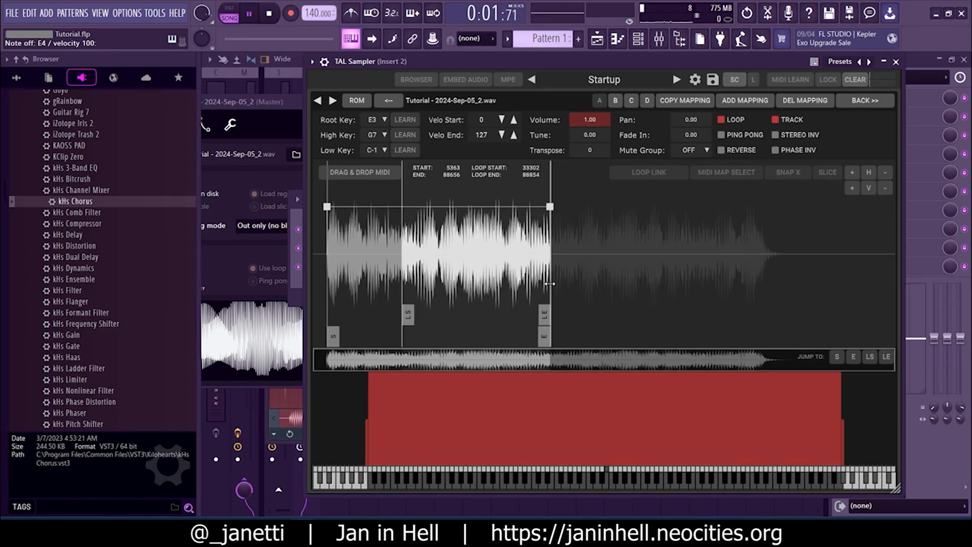
Step: Align the sample end to 88961 and the loop end to 88960, and audition the loop
scroll(552, 268, up, 2)
scroll(552, 274, up, 5)
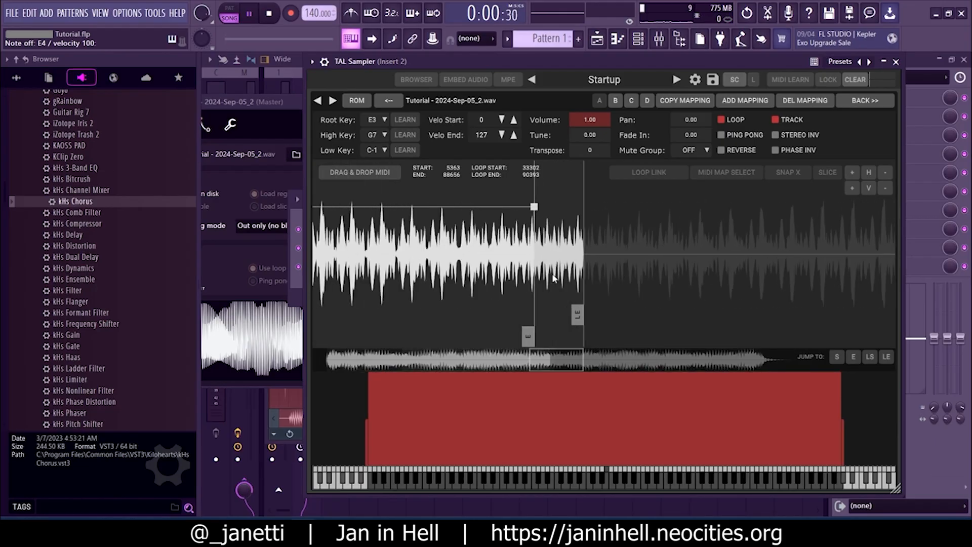
scroll(553, 273, up, 3)
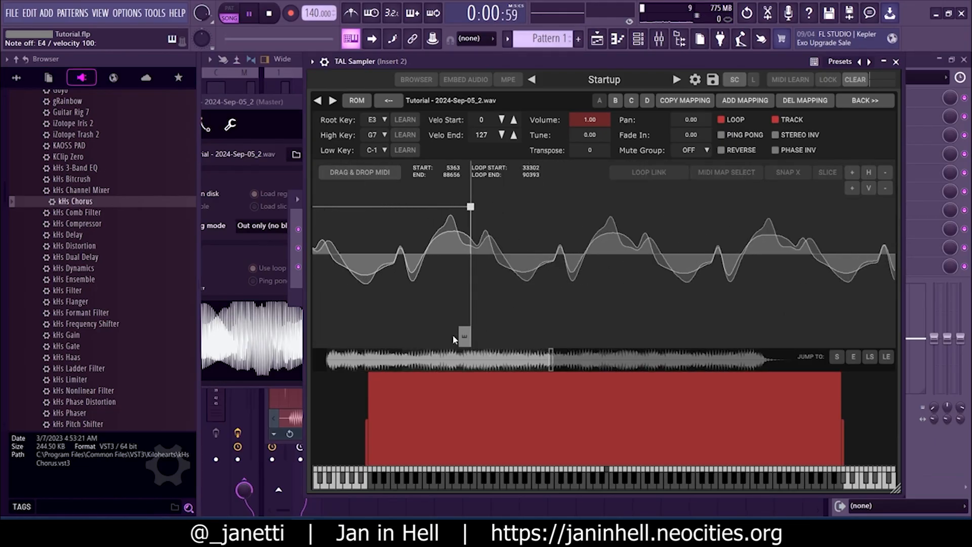
drag(464, 338, 562, 336)
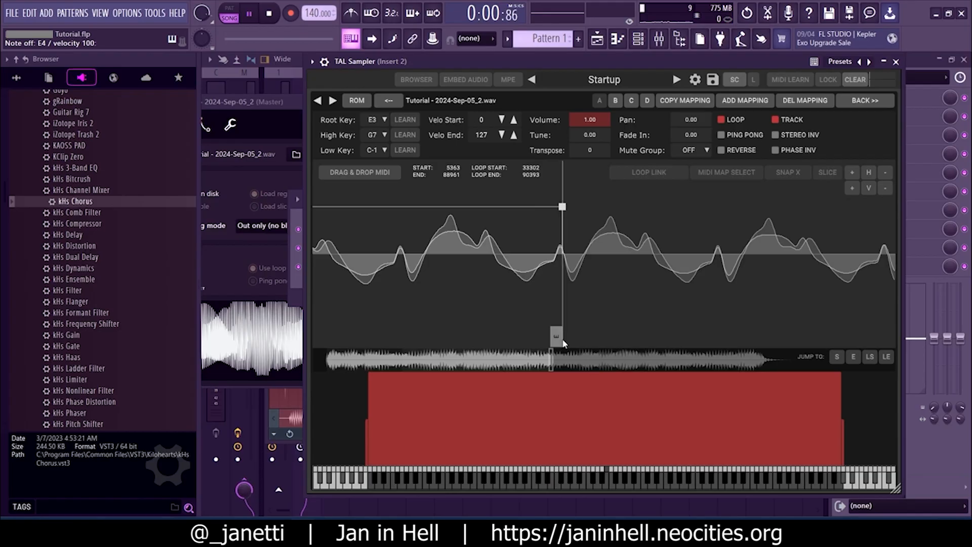
scroll(633, 254, down, 4)
mouse_move(797, 315)
mouse_down()
mouse_move(588, 321)
mouse_move(599, 321)
mouse_up()
scroll(670, 205, down, 6)
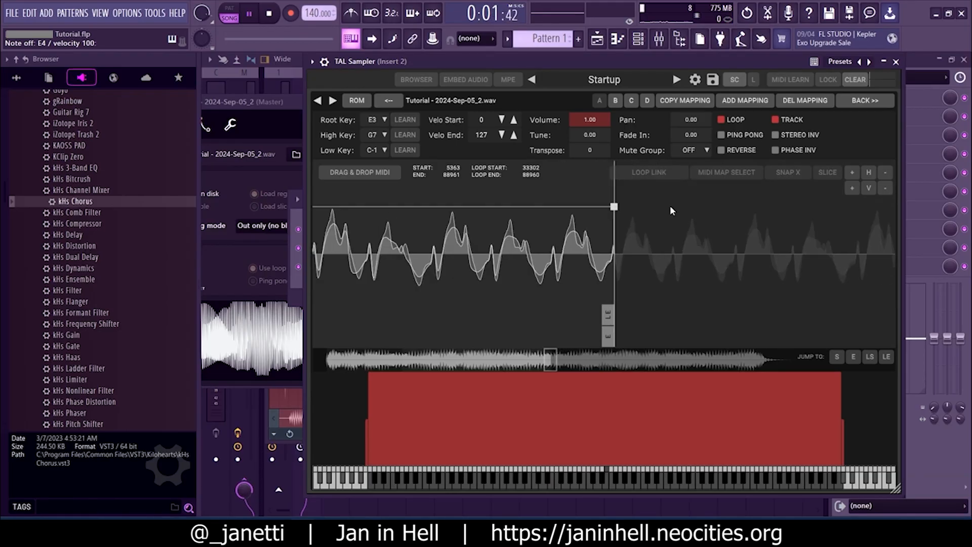
scroll(670, 206, down, 5)
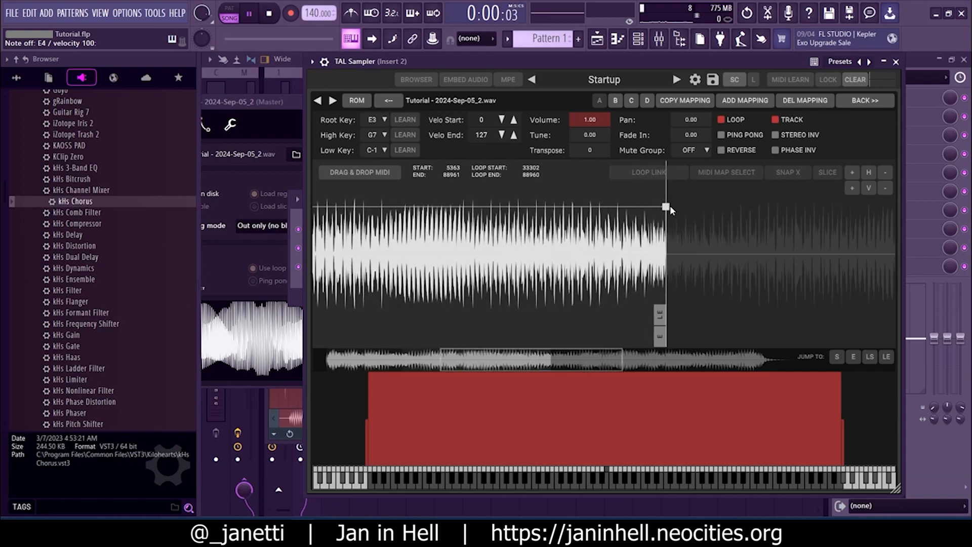
key(c)
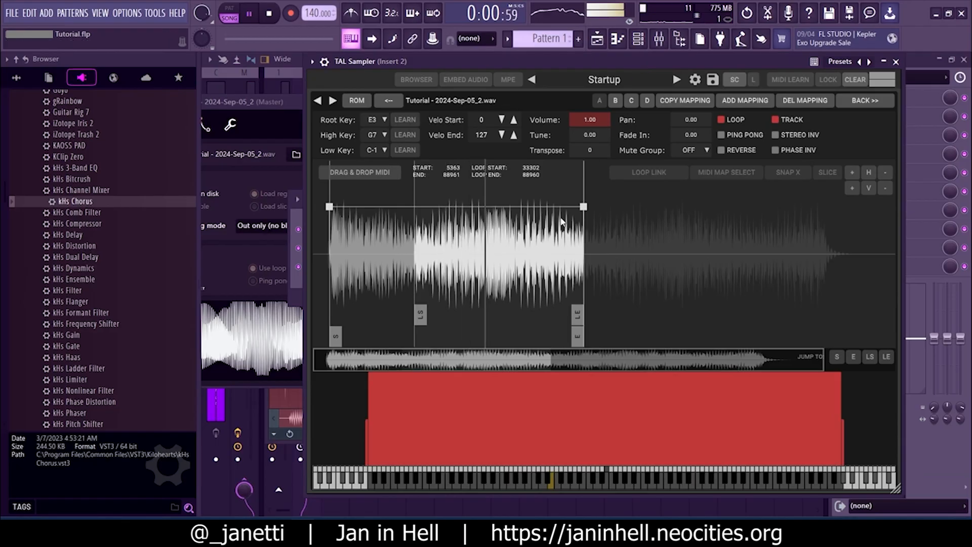
Step: Move the sample end and loop end earlier in the waveform, setting both to 87886
scroll(593, 242, up, 8)
scroll(579, 254, up, 5)
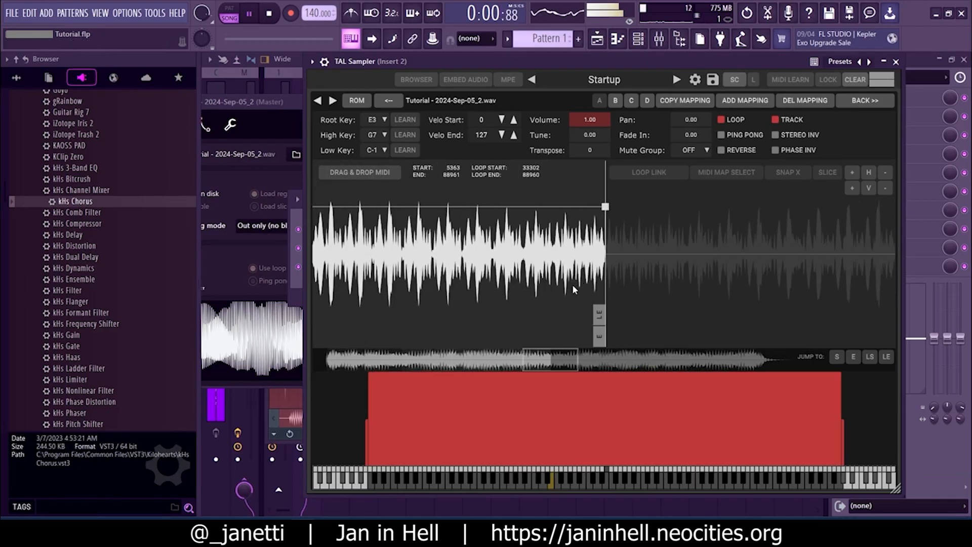
mouse_move(616, 314)
mouse_down()
mouse_move(563, 314)
mouse_move(529, 332)
mouse_up()
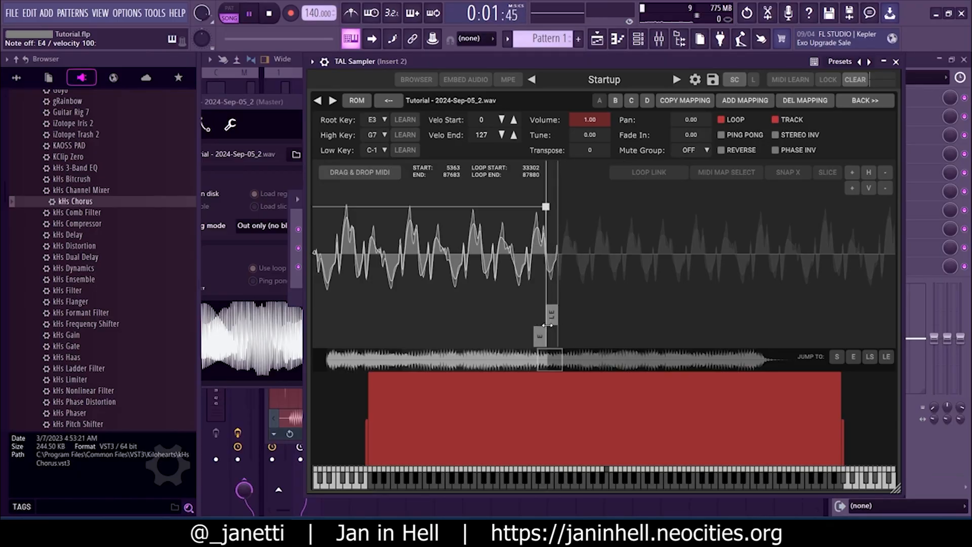
scroll(576, 305, up, 5)
drag(458, 337, 507, 337)
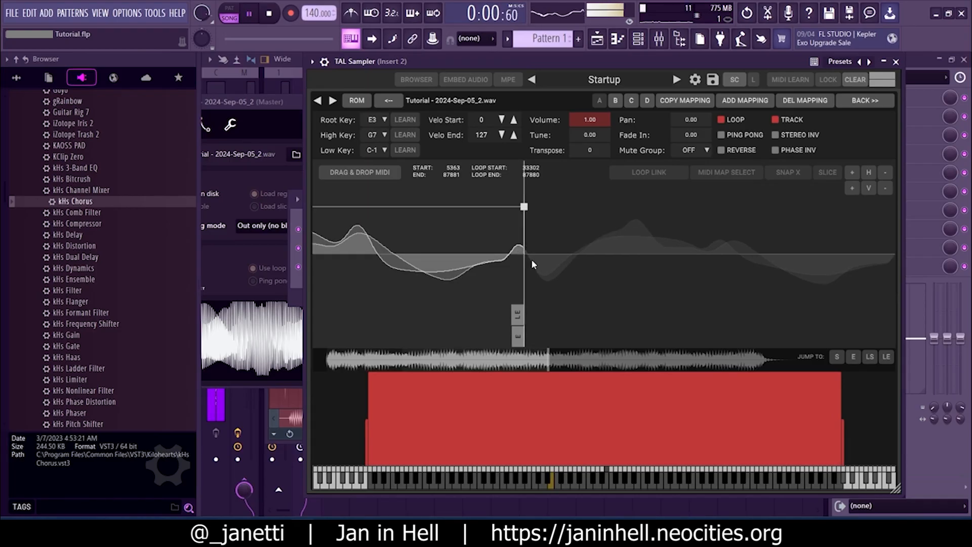
scroll(530, 258, up, 5)
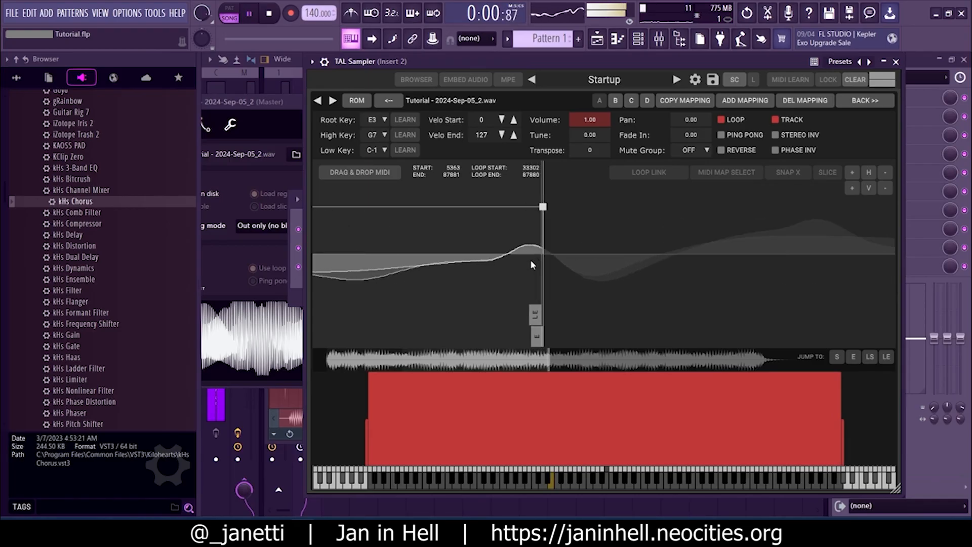
drag(554, 320, 565, 338)
scroll(722, 199, down, 5)
scroll(721, 198, down, 6)
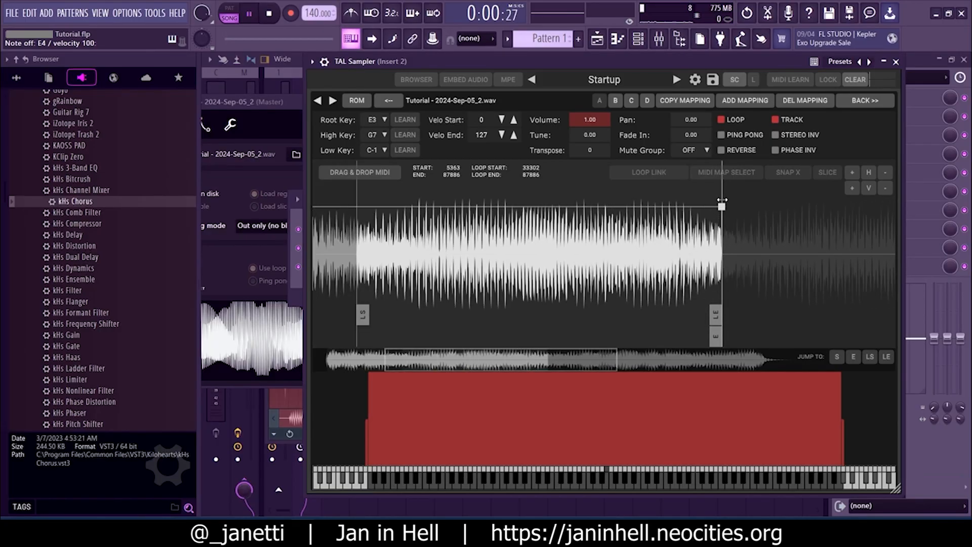
scroll(722, 199, down, 5)
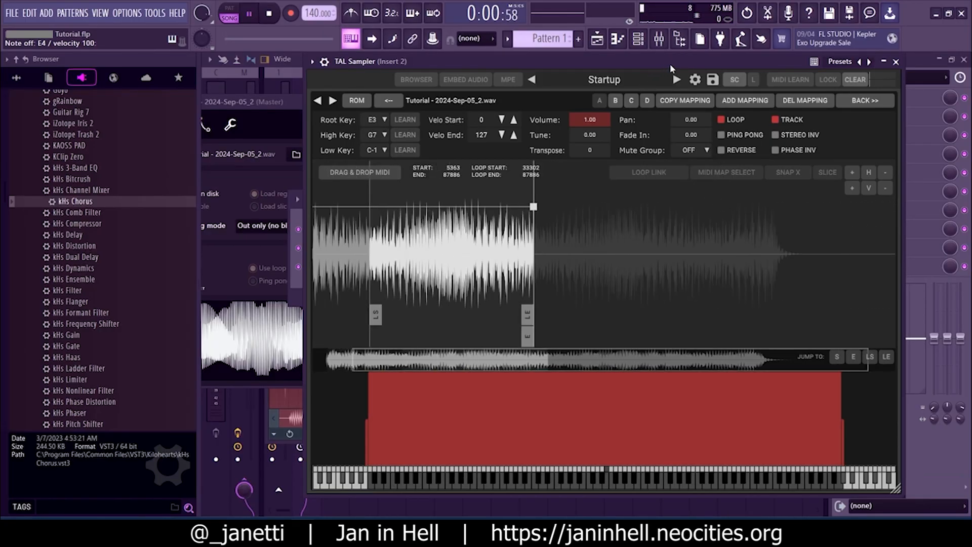
Step: Audition the loop and shift the sample end and loop end to the preceding zero crossing at 87859
drag(668, 63, 684, 64)
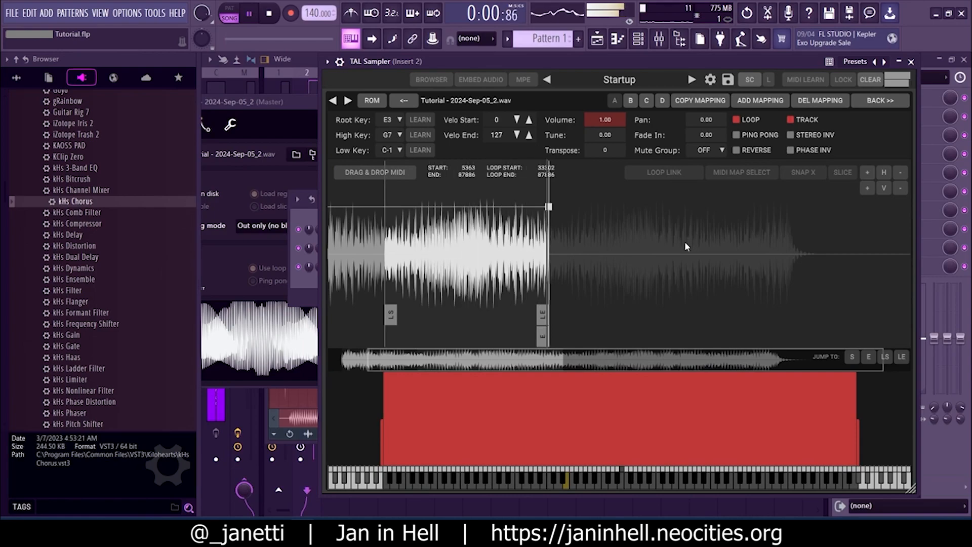
scroll(557, 286, up, 3)
scroll(542, 286, up, 6)
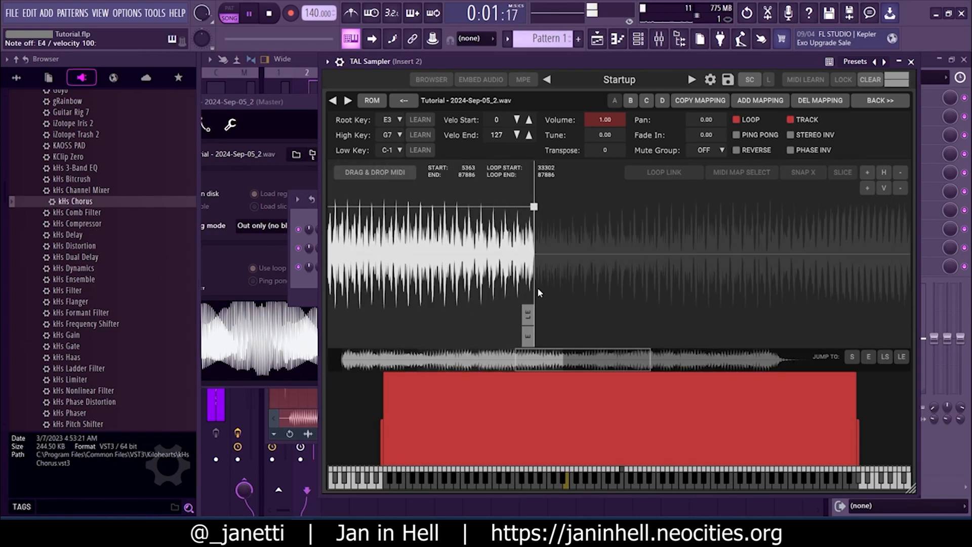
scroll(537, 286, up, 6)
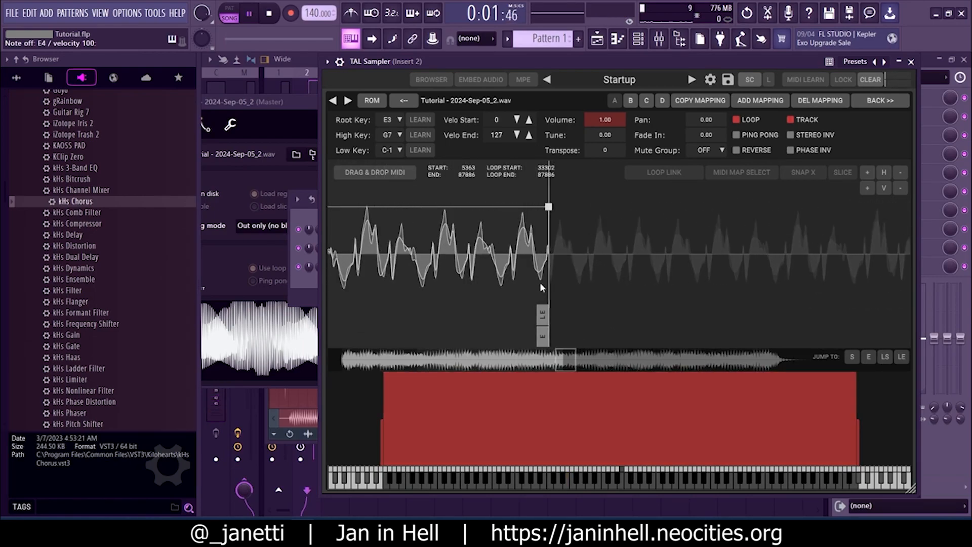
scroll(577, 294, up, 2)
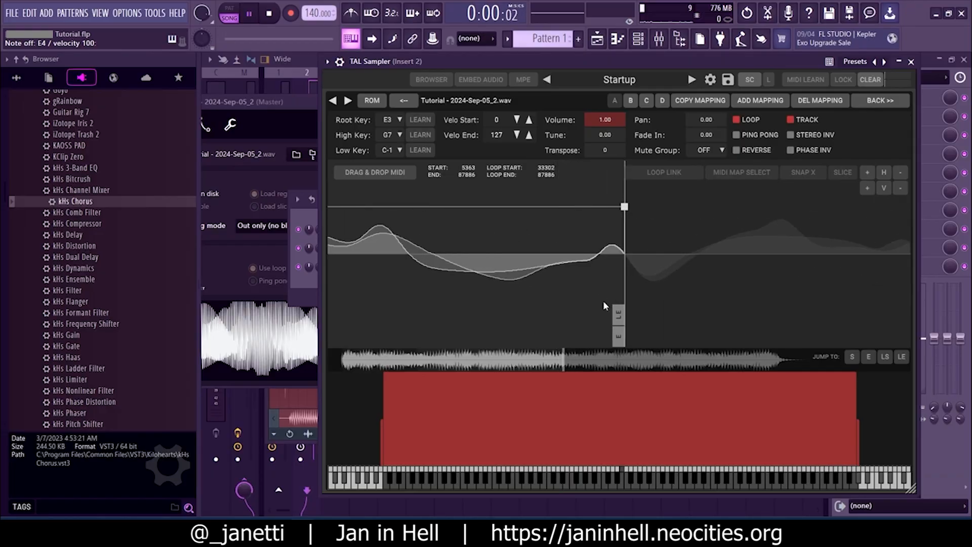
drag(622, 314, 596, 337)
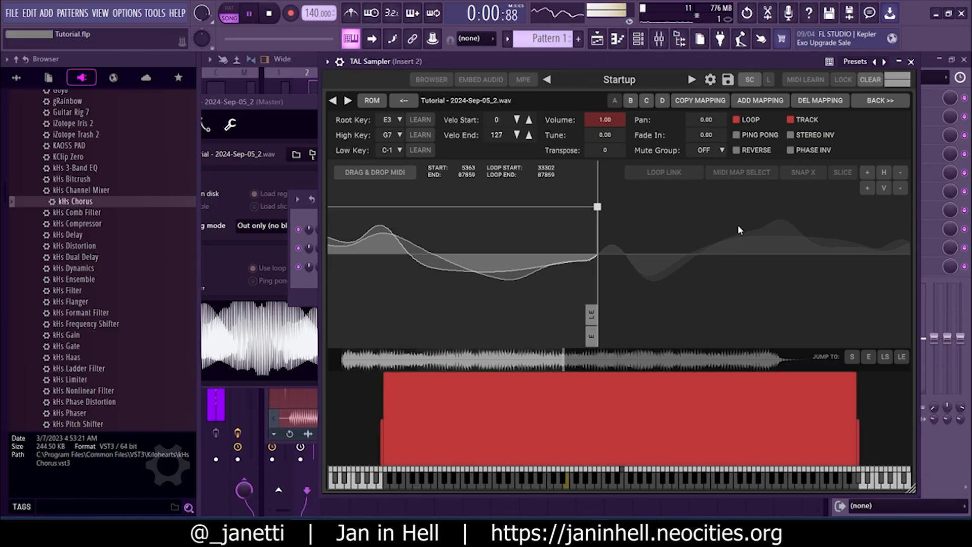
Step: Set the sample's fade-in to 0.01, audition it, and return to the main synth view
scroll(738, 226, down, 6)
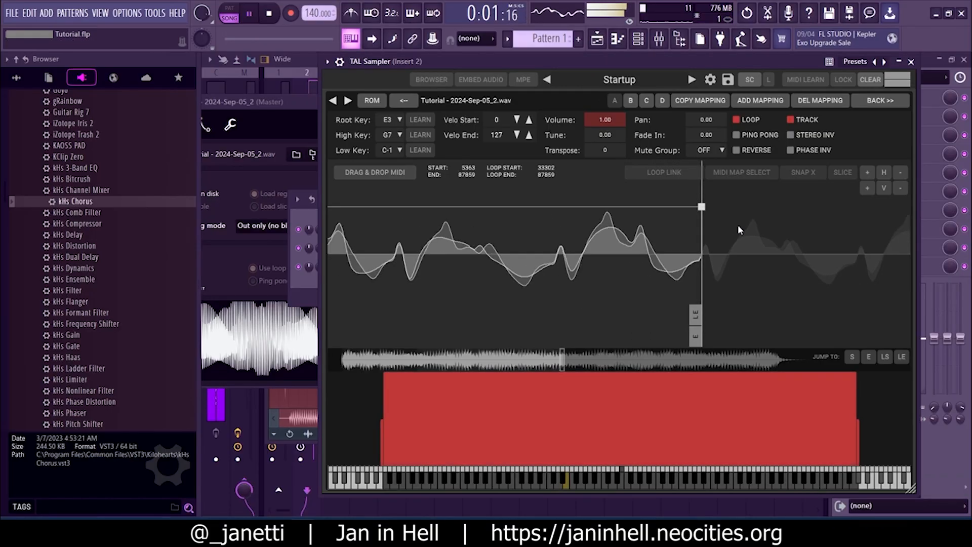
drag(701, 136, 707, 135)
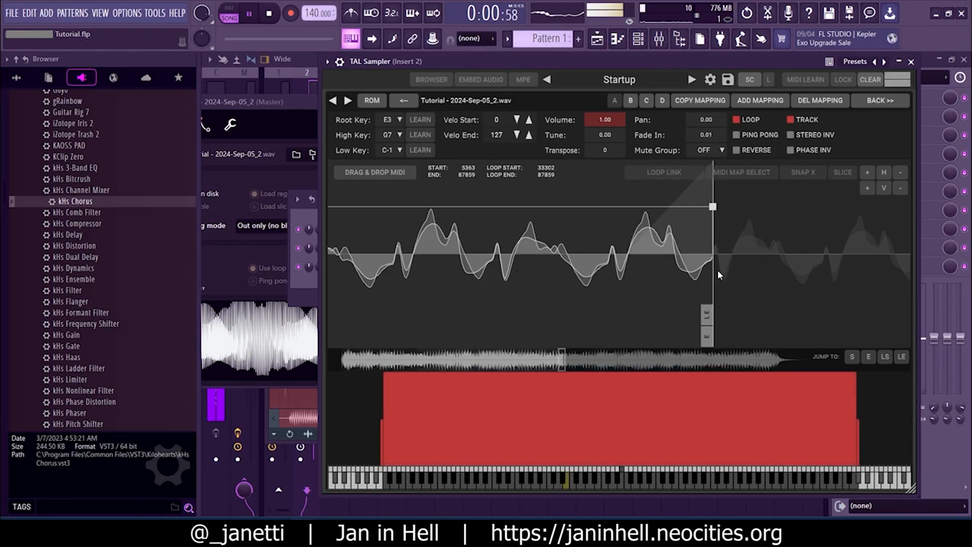
scroll(759, 256, down, 5)
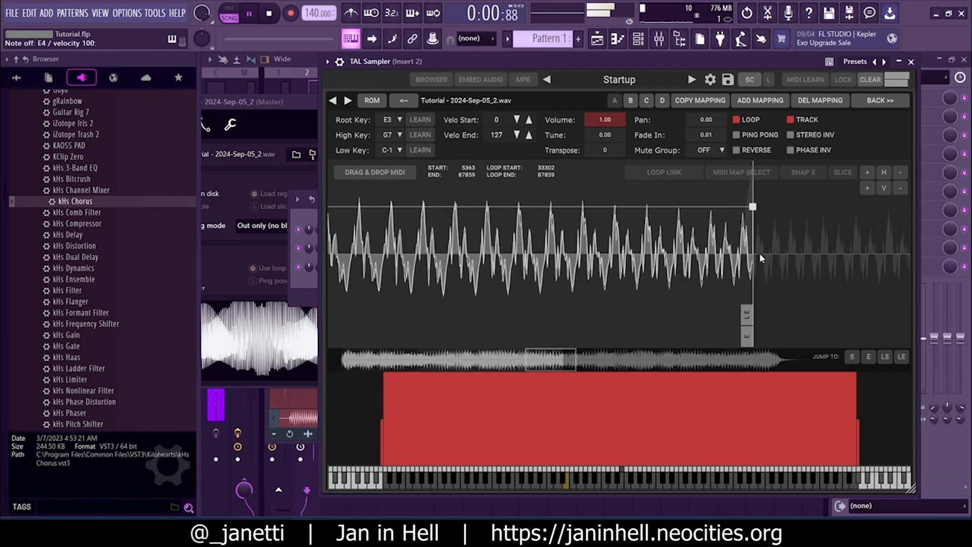
scroll(760, 255, down, 3)
click(881, 99)
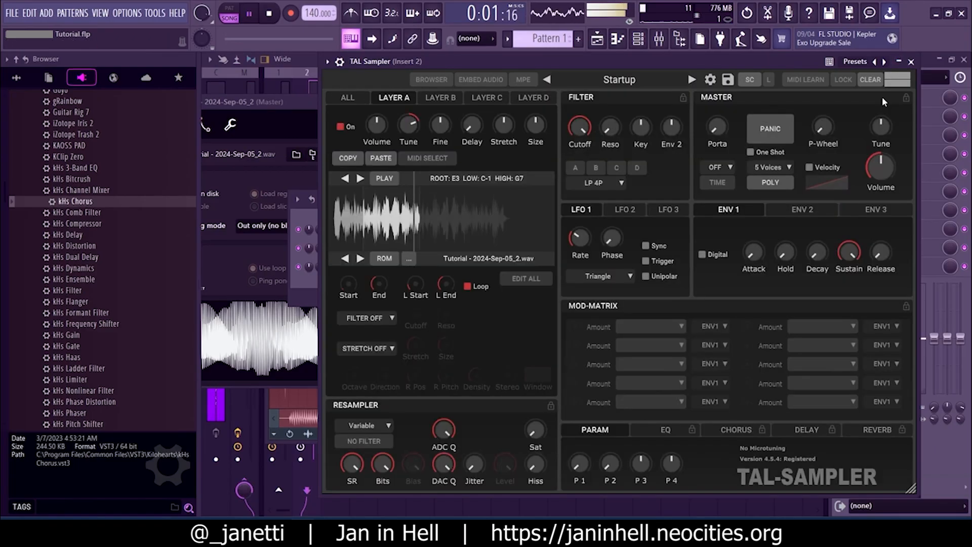
Step: Play notes on the Serum and TAL Sampler channels alternately to compare the original bass with the looped sample
click(638, 38)
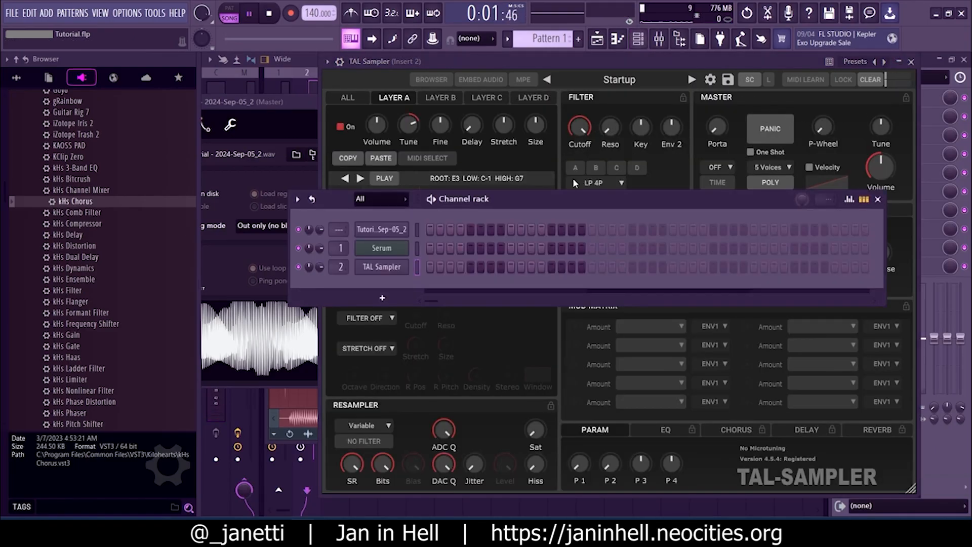
click(418, 247)
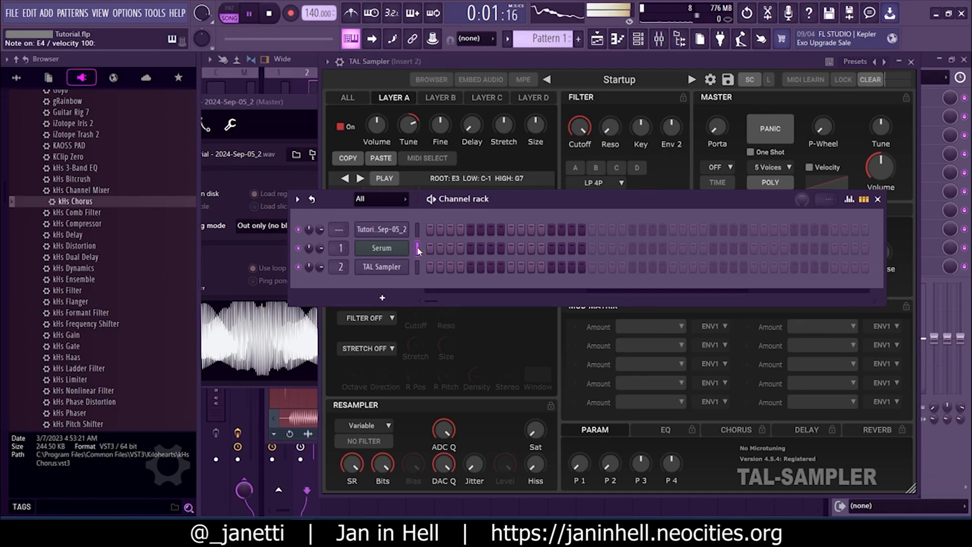
click(417, 267)
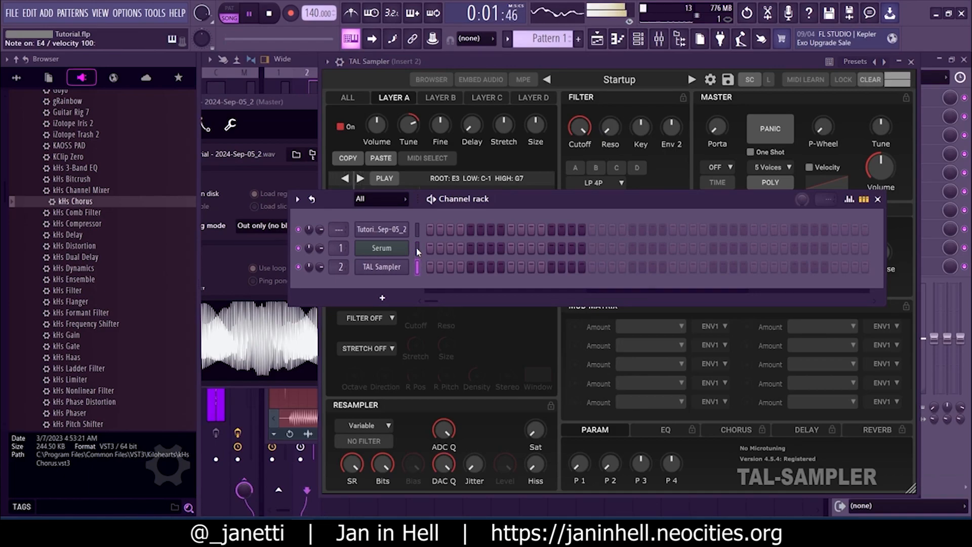
click(418, 248)
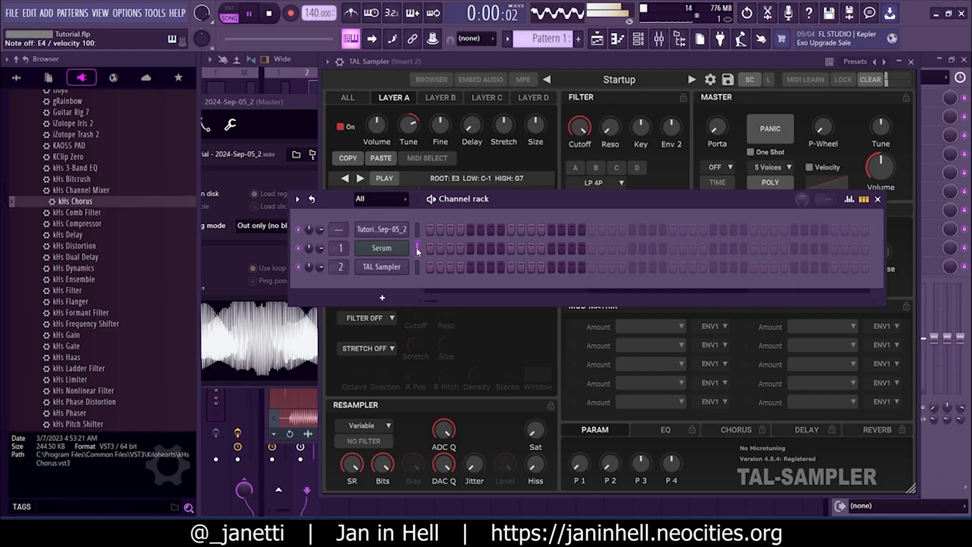
click(418, 267)
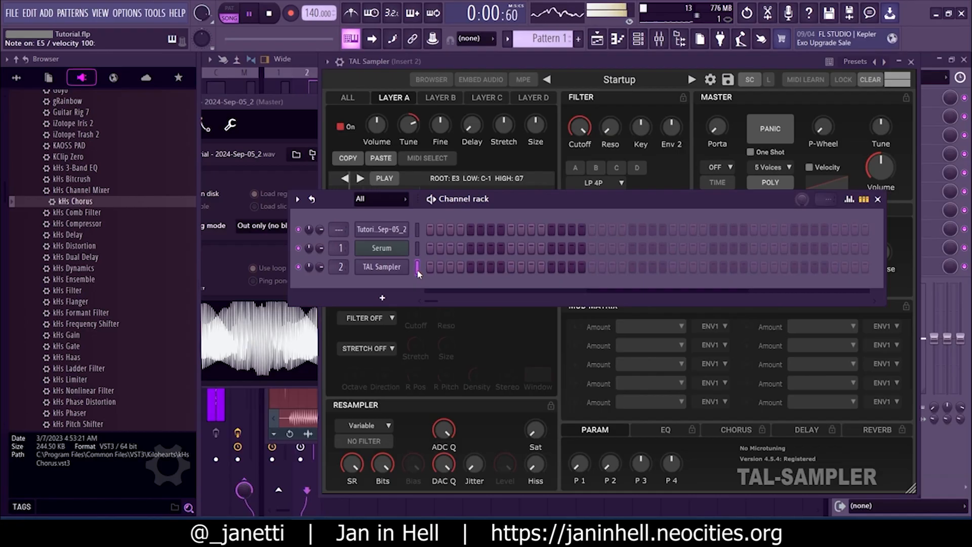
Step: Limit the sampler's polyphony to 1 voice
click(758, 167)
click(740, 178)
Step: Switch the resampler to S 1000, set its bit depth to 11, lower the sample rate and audition the sound
drag(641, 59, 649, 50)
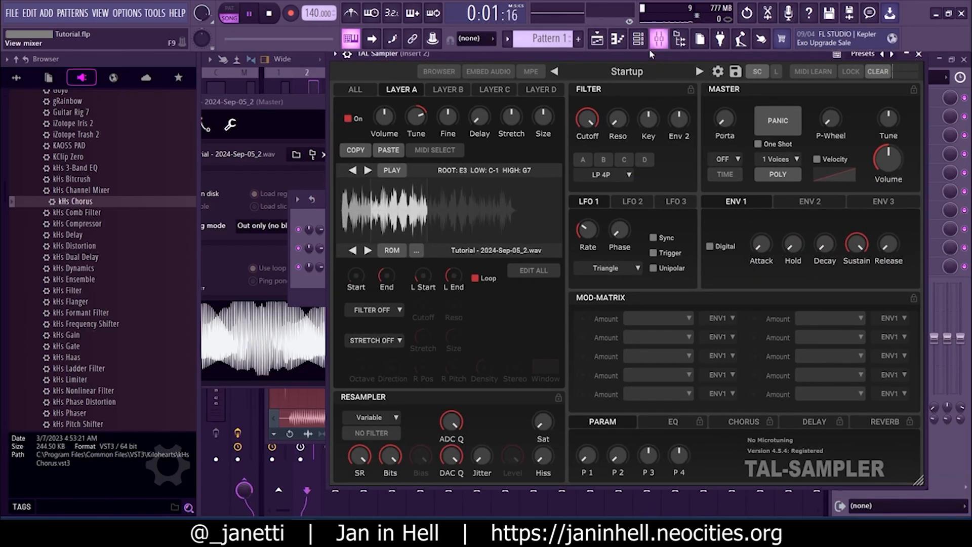
click(370, 416)
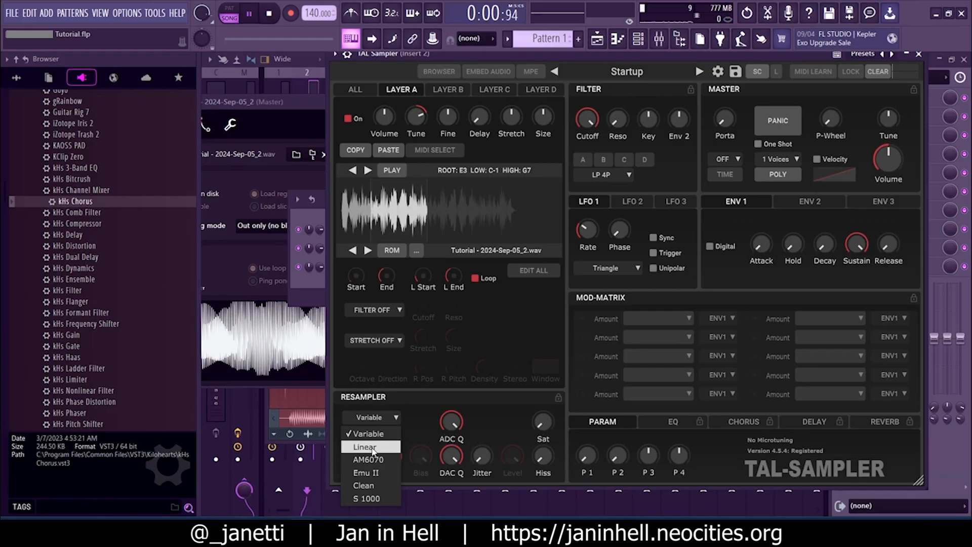
click(376, 497)
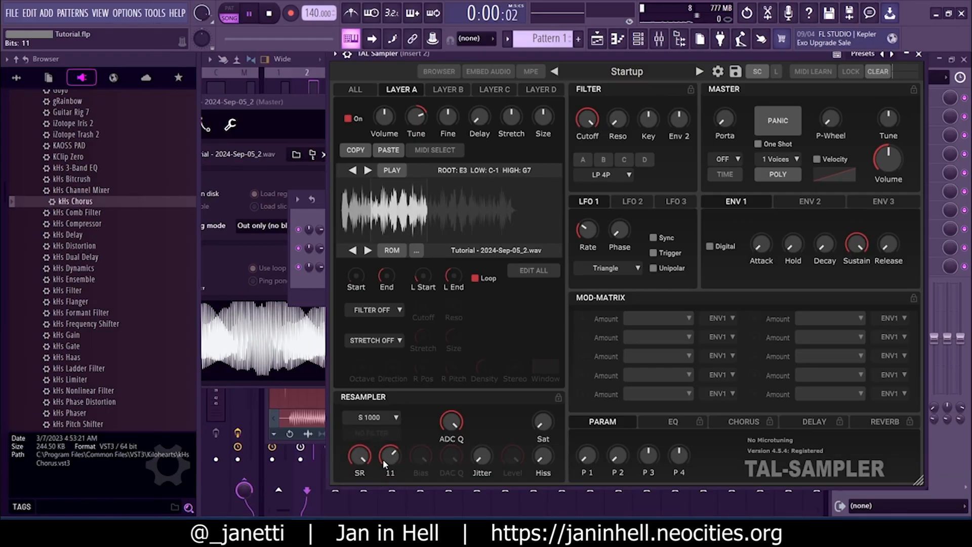
drag(359, 456, 360, 516)
drag(402, 53, 375, 72)
key(space)
key(v)
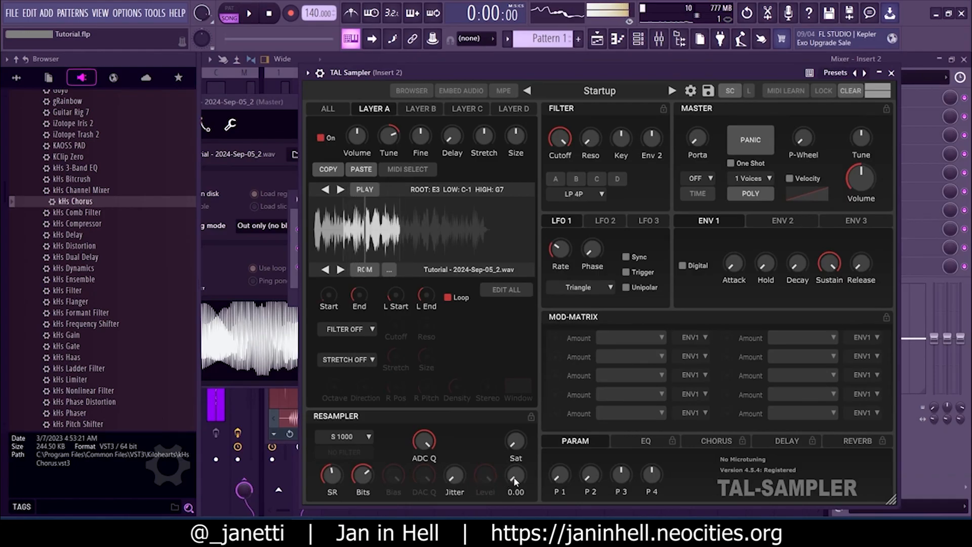
Step: Raise the resampler's saturation and hiss, and bring the sample jitter to about 0.13
drag(515, 440, 511, 395)
drag(523, 361, 523, 364)
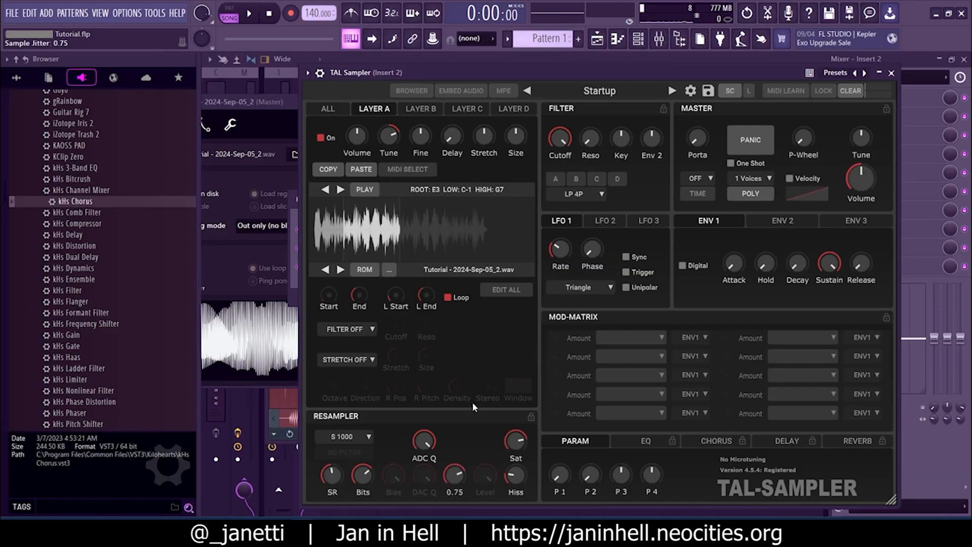
drag(432, 67, 439, 64)
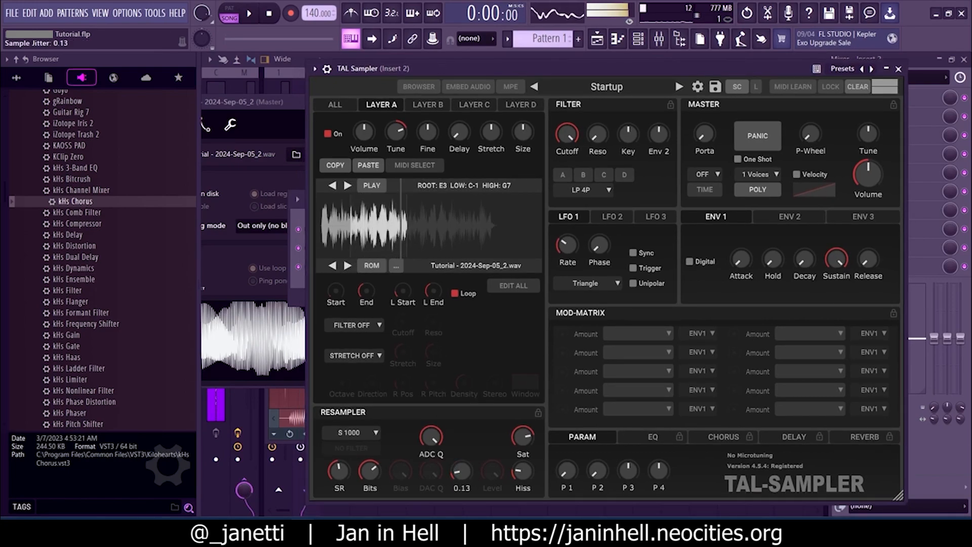
Step: Set the resampler's ADC Q to 87.10%, then reduce the hiss and fine-tune the saturation
drag(433, 437, 446, 476)
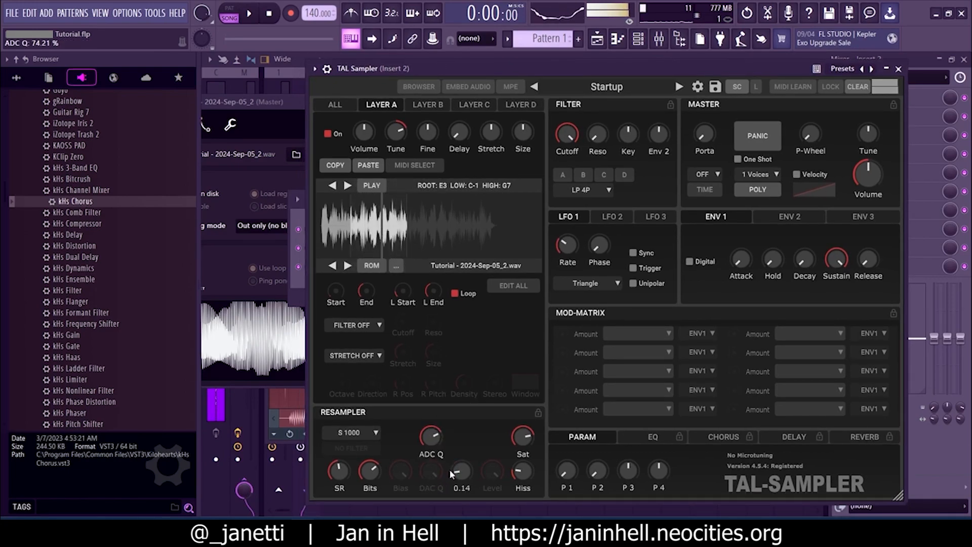
drag(432, 439, 433, 425)
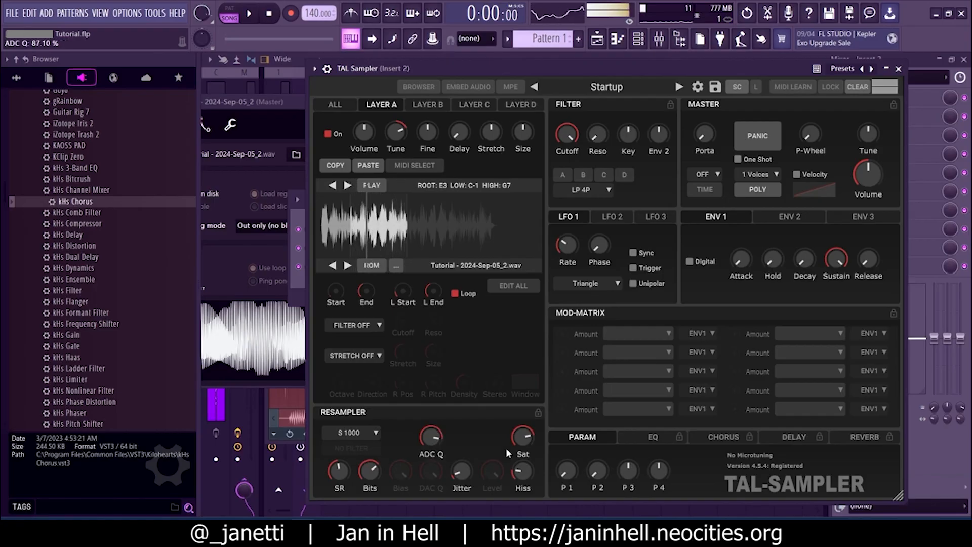
drag(522, 475, 524, 491)
drag(522, 436, 524, 426)
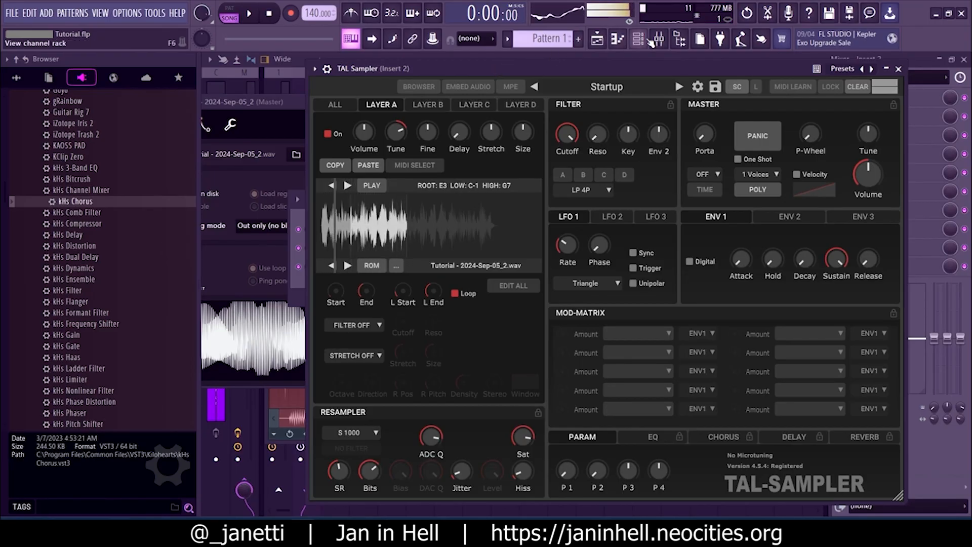
Step: Enable Layer A's routing through the LP 4P filter and lower the cutoff to roughly halfway
mouse_move(729, 260)
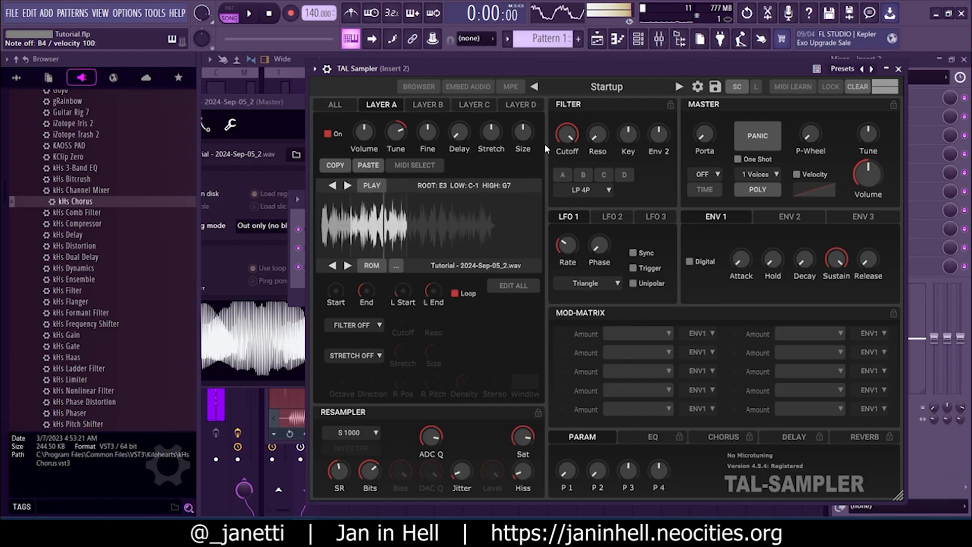
click(563, 177)
drag(551, 71, 553, 70)
drag(558, 134, 550, 183)
drag(543, 68, 545, 74)
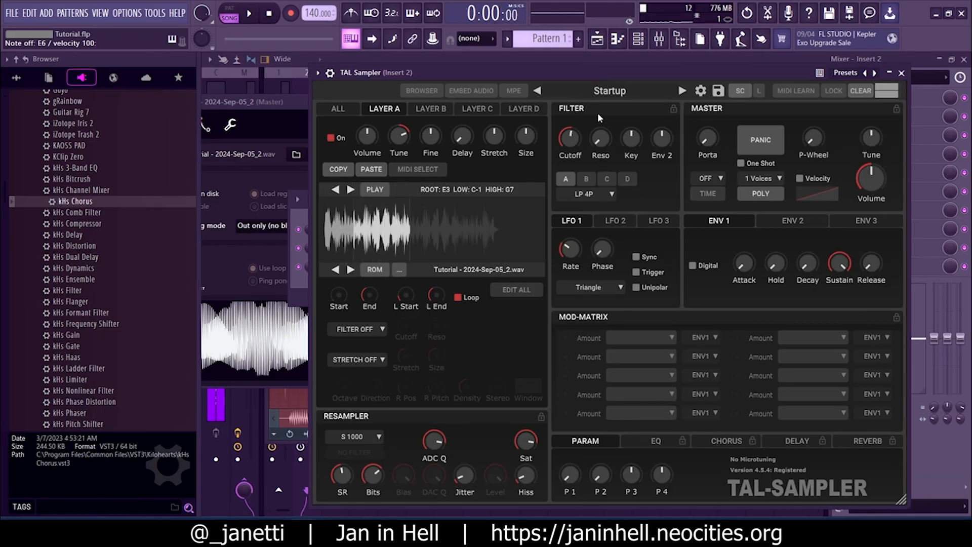
Step: Turn portamento on with an intensity of 0.41 and time mode enabled, and disable Poly
click(705, 180)
click(714, 207)
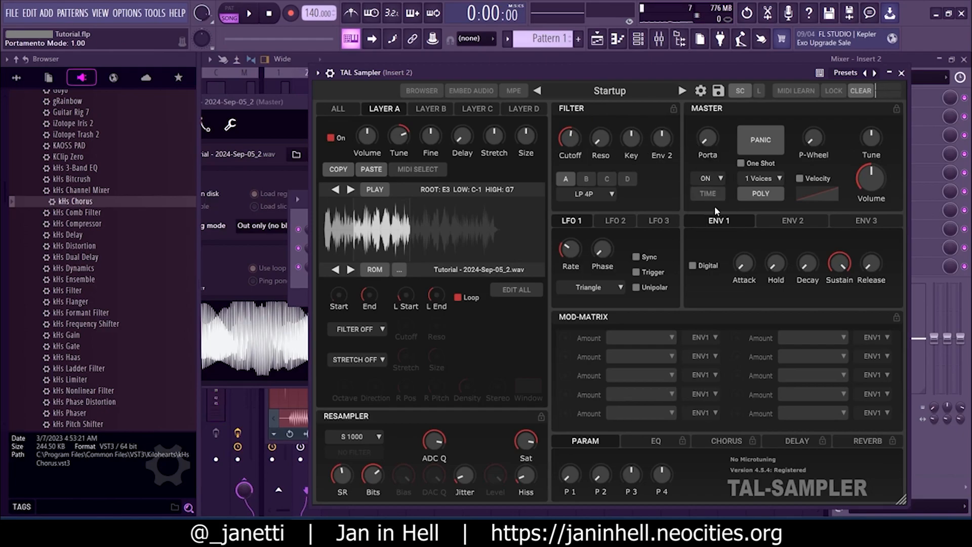
drag(650, 70, 704, 52)
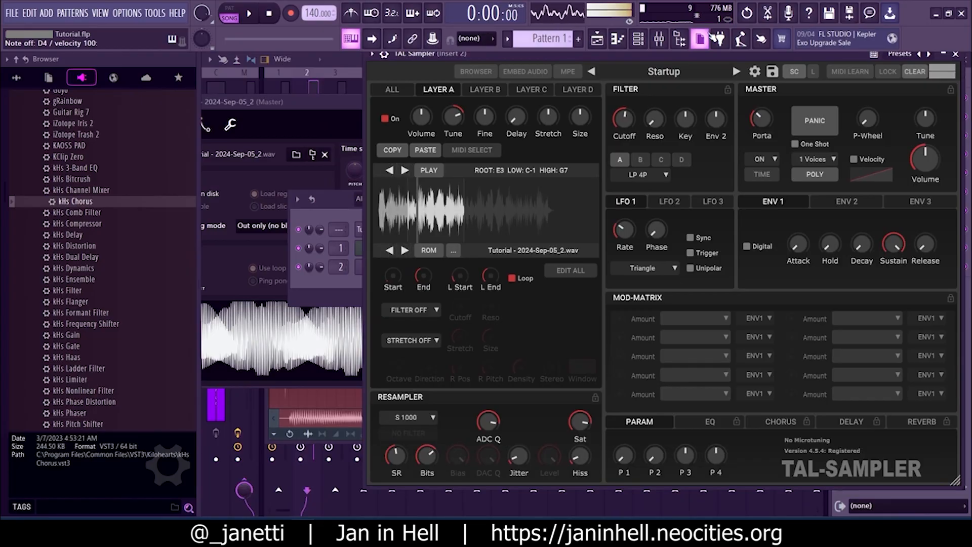
mouse_move(756, 116)
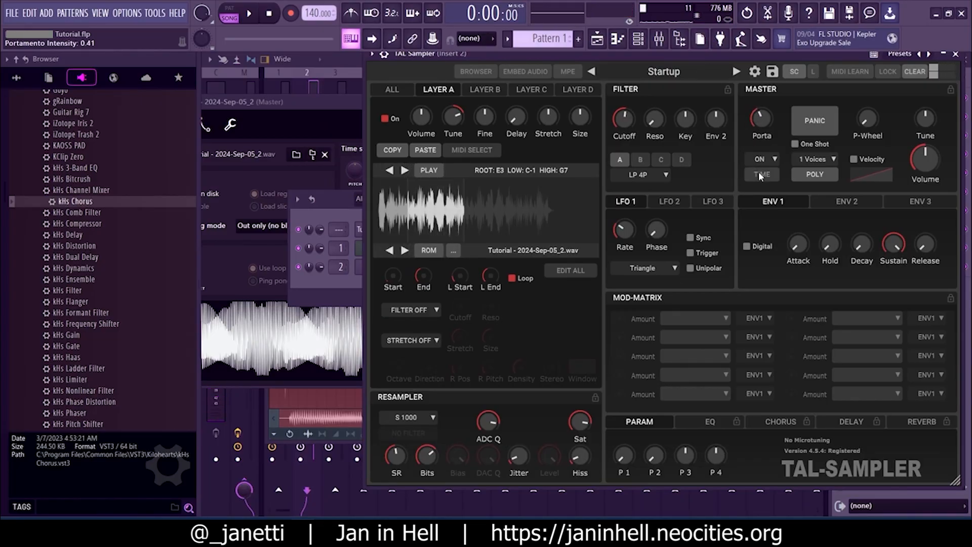
drag(658, 54, 603, 62)
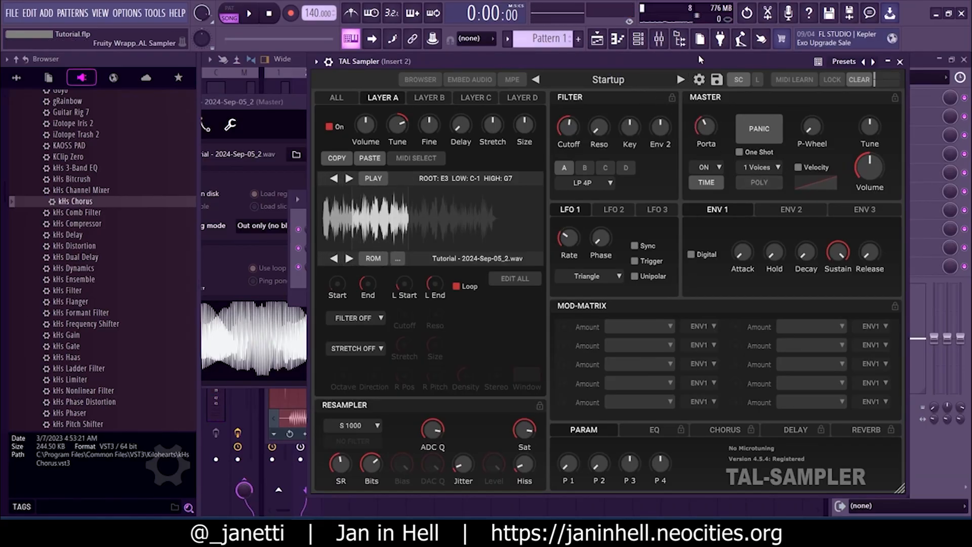
drag(700, 60, 686, 59)
mouse_move(687, 128)
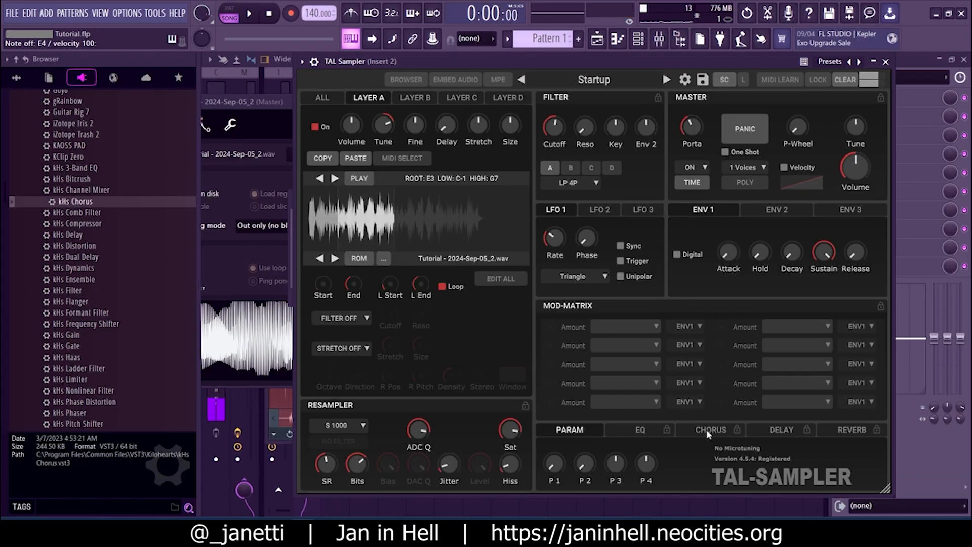
Step: Check the sampler's EQ and chorus pages, and lower its mixer track, Insert 2, to -3.9 dB
click(694, 425)
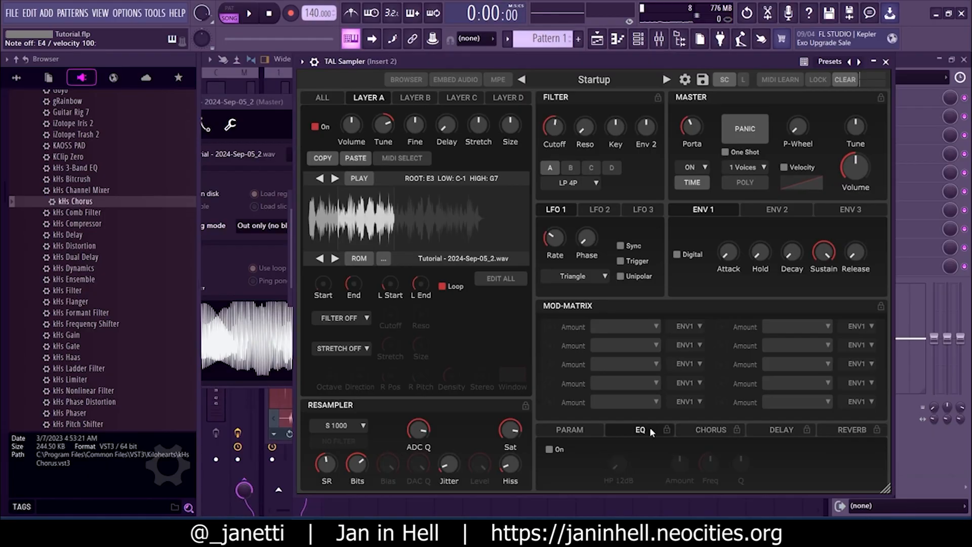
click(314, 62)
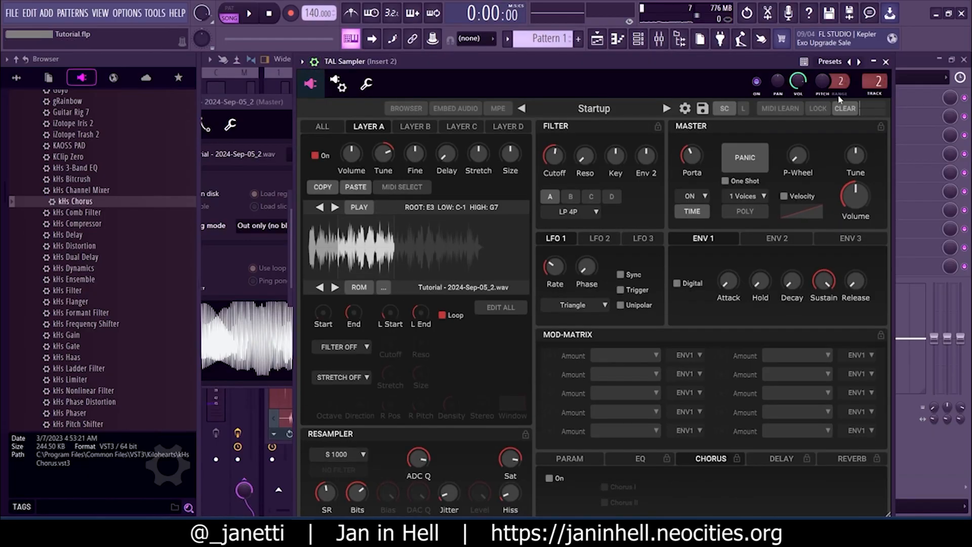
double_click(880, 83)
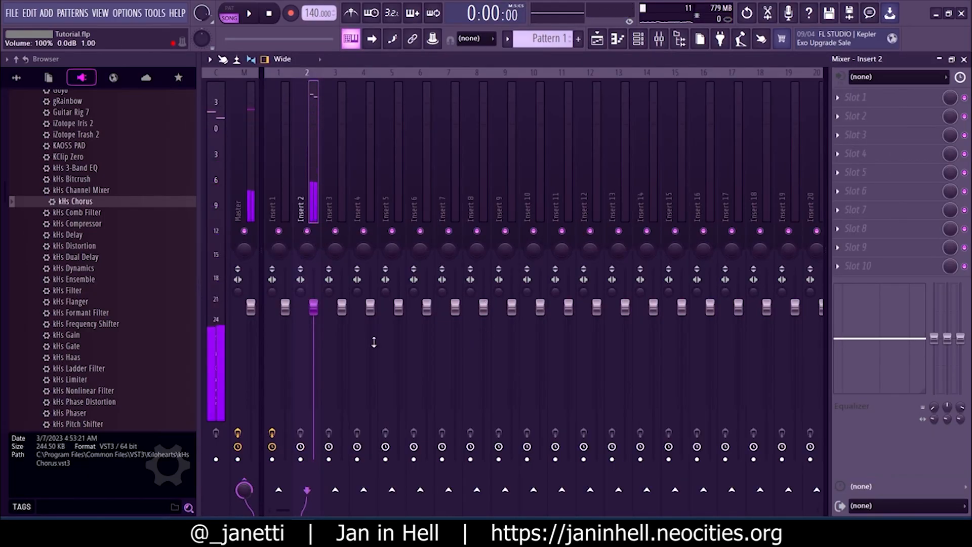
drag(314, 307, 314, 330)
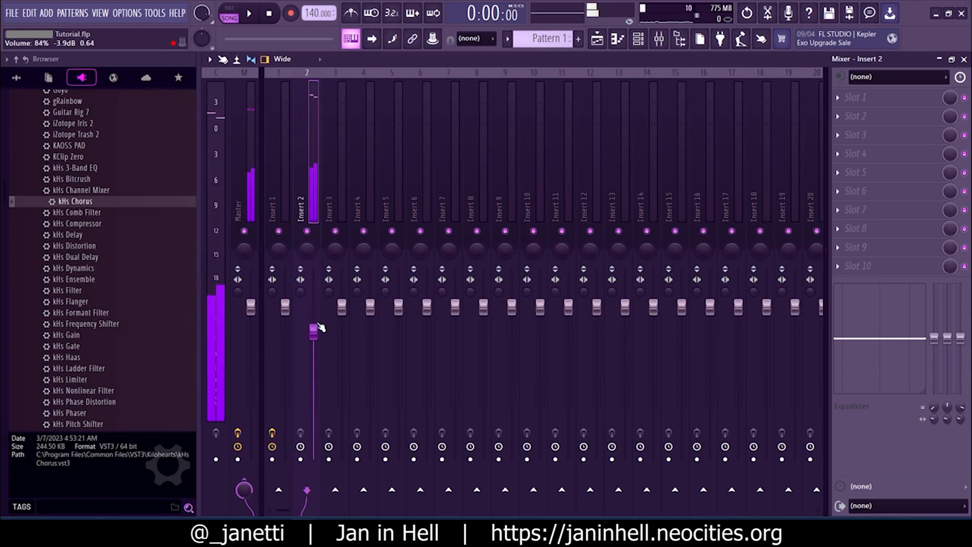
Step: Send Insert 2 to Insert 3 and load OrilRiver there with 0.0 predelay and a decay time of 1.04
click(332, 161)
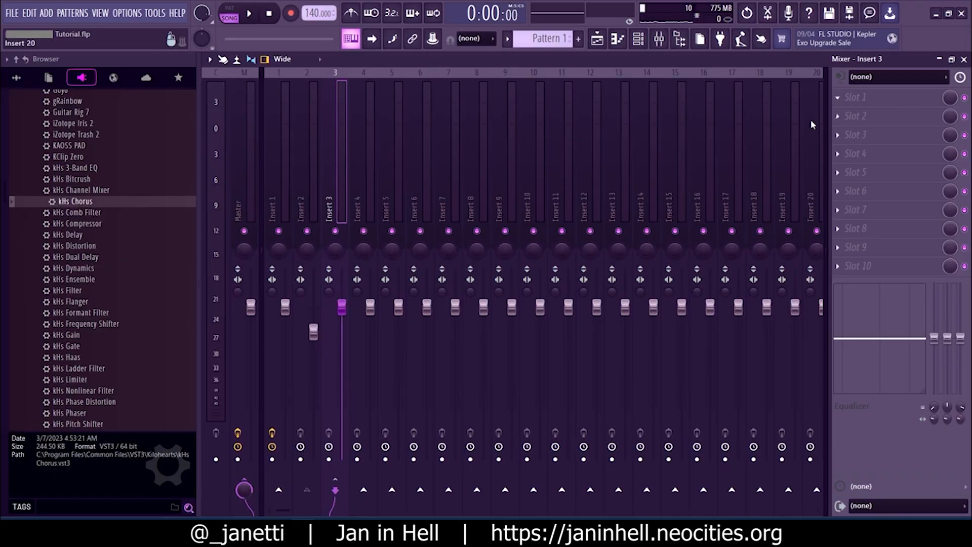
key(F8)
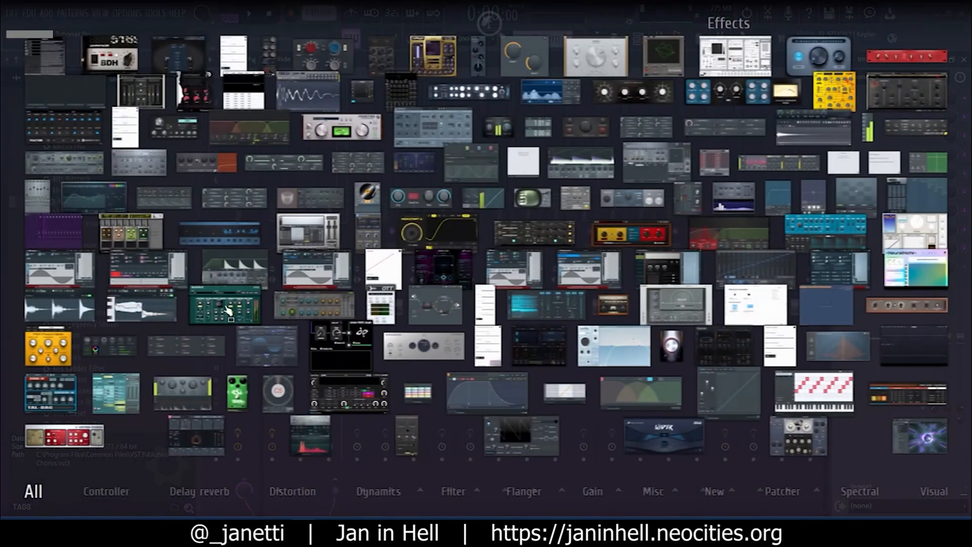
text(oril)
drag(314, 304, 392, 228)
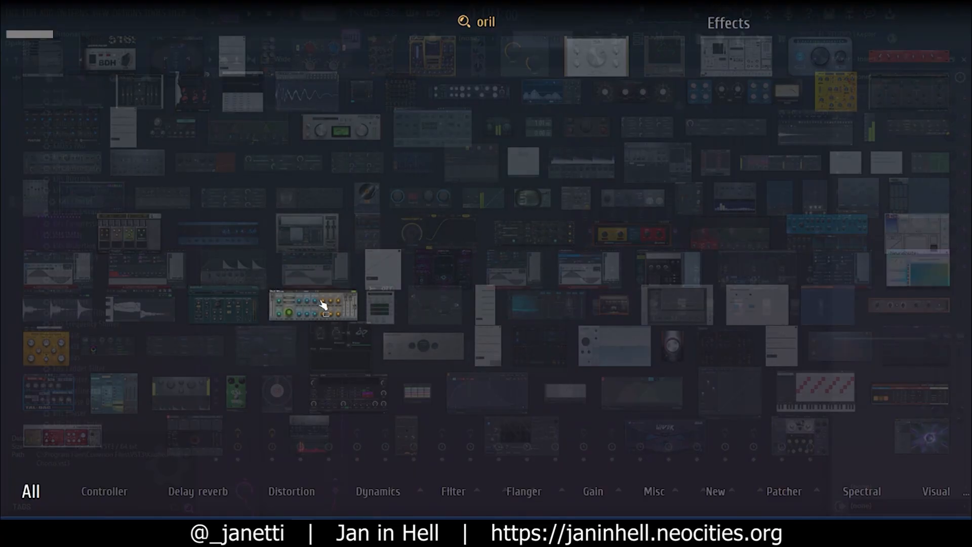
drag(331, 310, 347, 292)
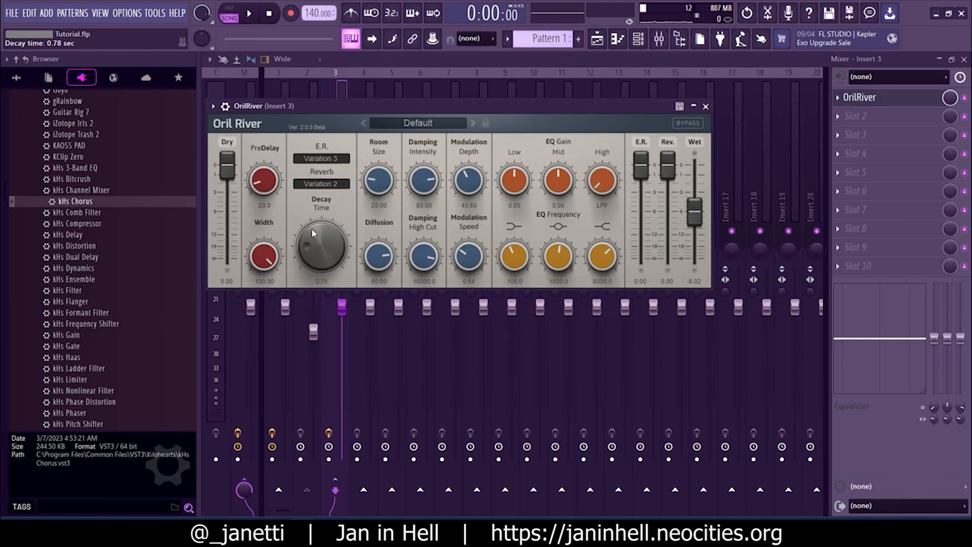
drag(320, 114, 367, 115)
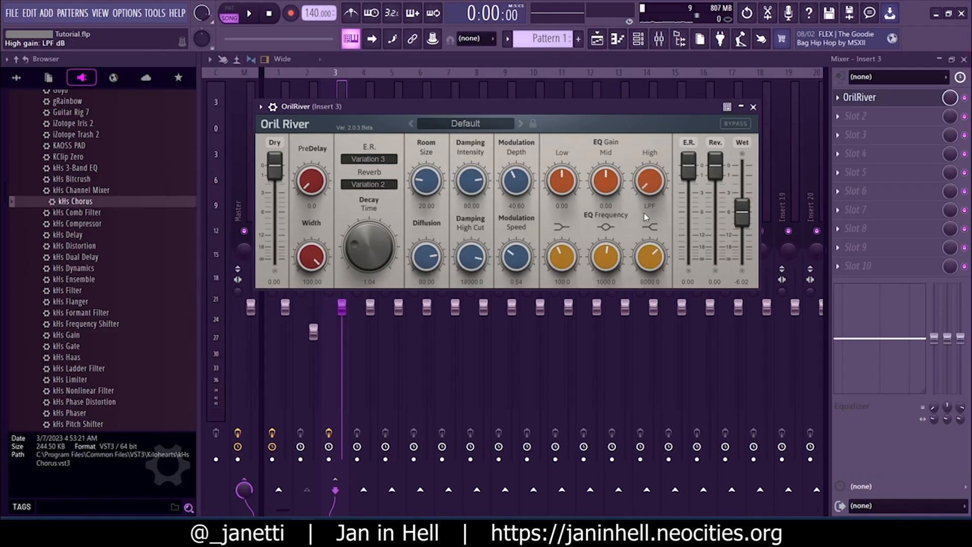
Step: Add Fruity parametric EQ 2 after the reverb, make band 5 a low pass and move it up to band 6's position
key(F8)
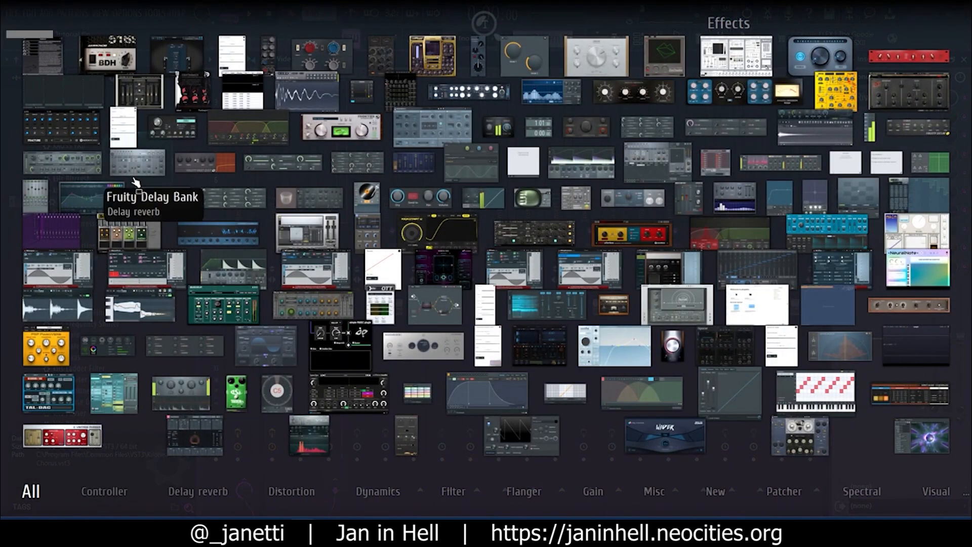
click(81, 201)
right_click(421, 228)
mouse_move(440, 260)
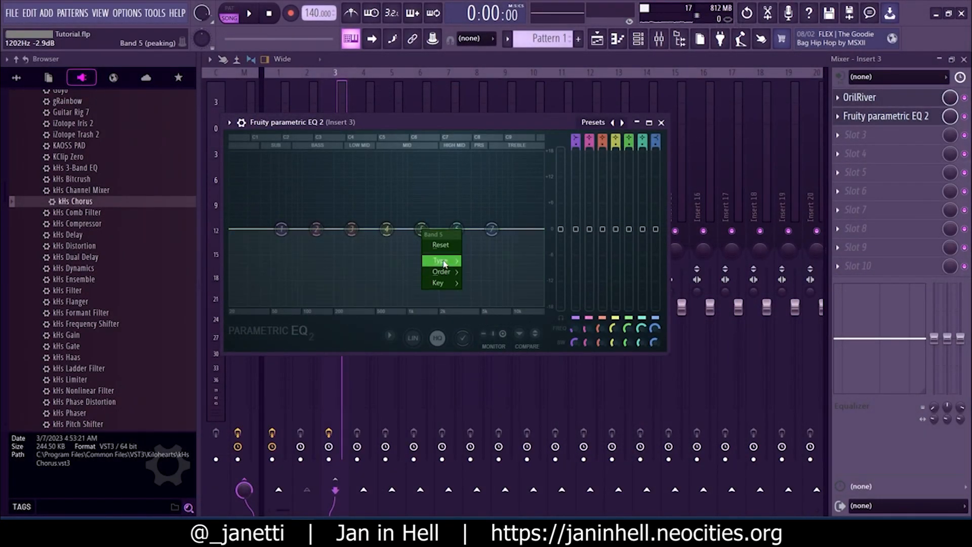
click(495, 289)
right_click(421, 228)
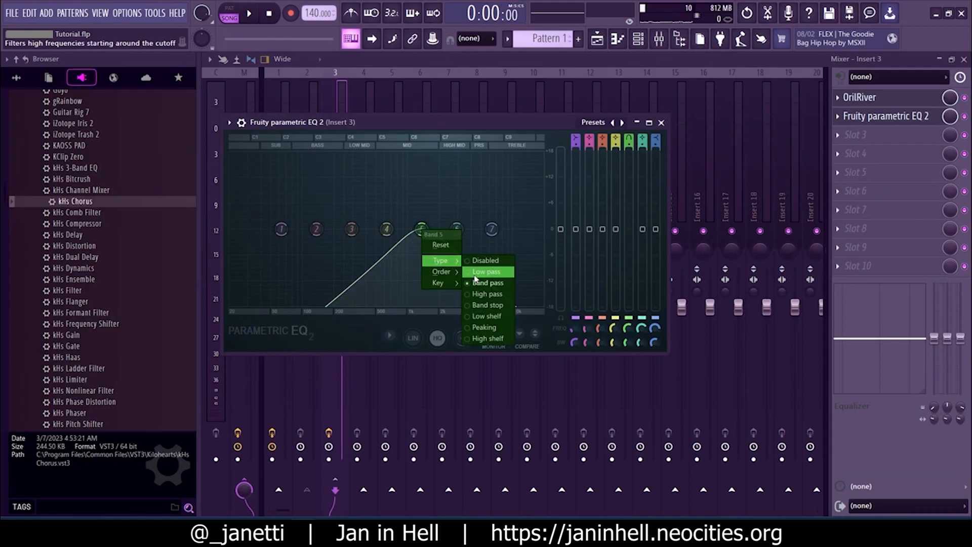
click(487, 272)
drag(421, 229, 455, 229)
Step: Change EQ band 1 to a high pass with a steeper slope and move it to about 104 Hz
right_click(277, 223)
mouse_move(300, 262)
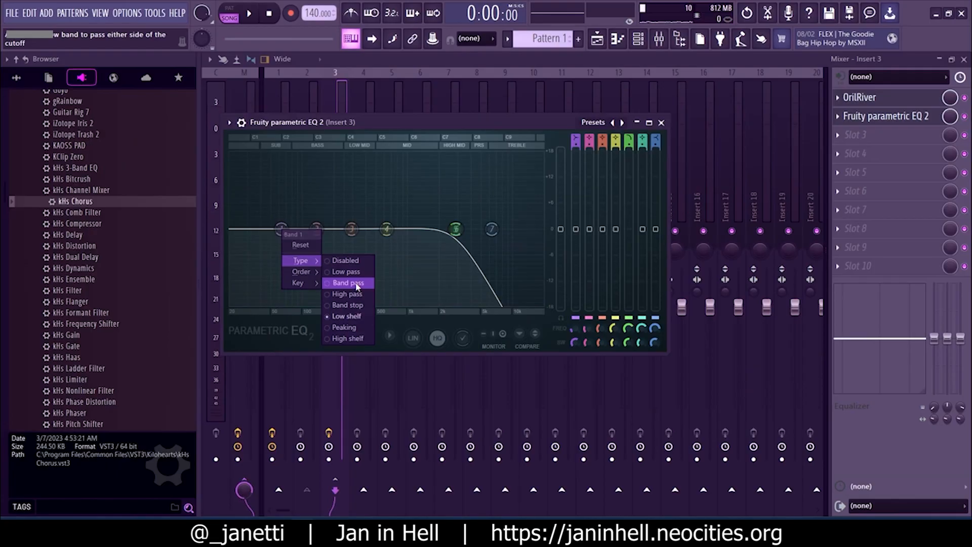
click(357, 283)
right_click(277, 226)
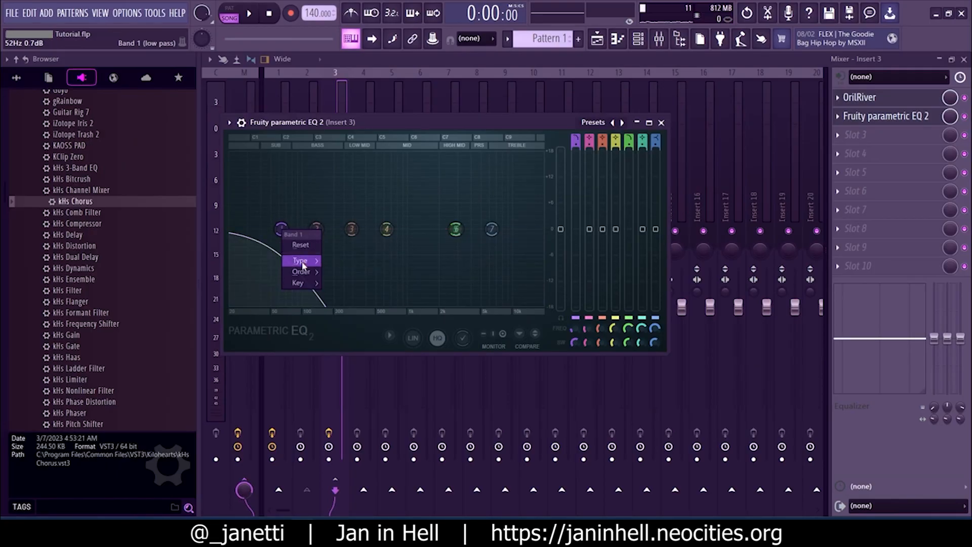
mouse_move(302, 261)
click(354, 294)
right_click(279, 227)
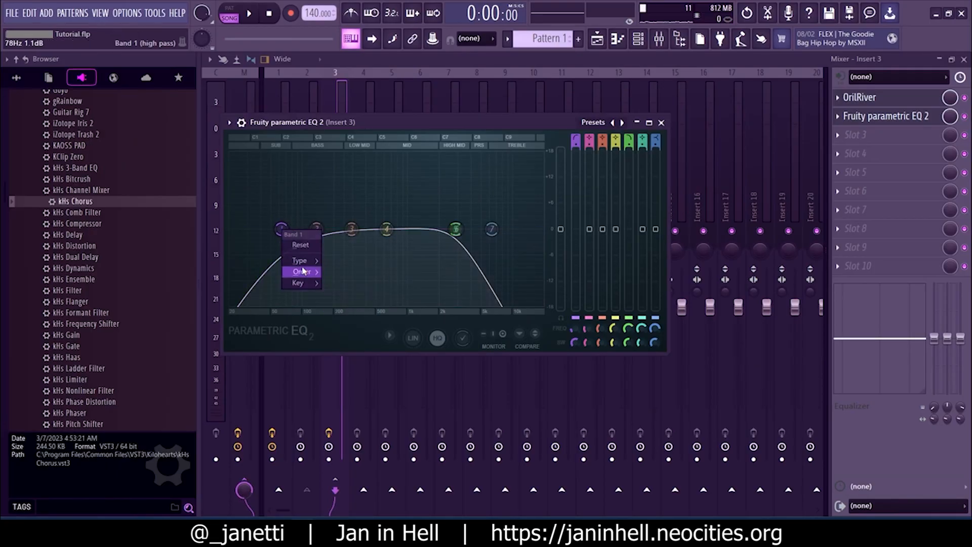
click(348, 282)
drag(279, 228, 304, 229)
Step: Give band 1's high pass a gentler slope, raise it to about 237 Hz and audition the filtered reverb
right_click(304, 229)
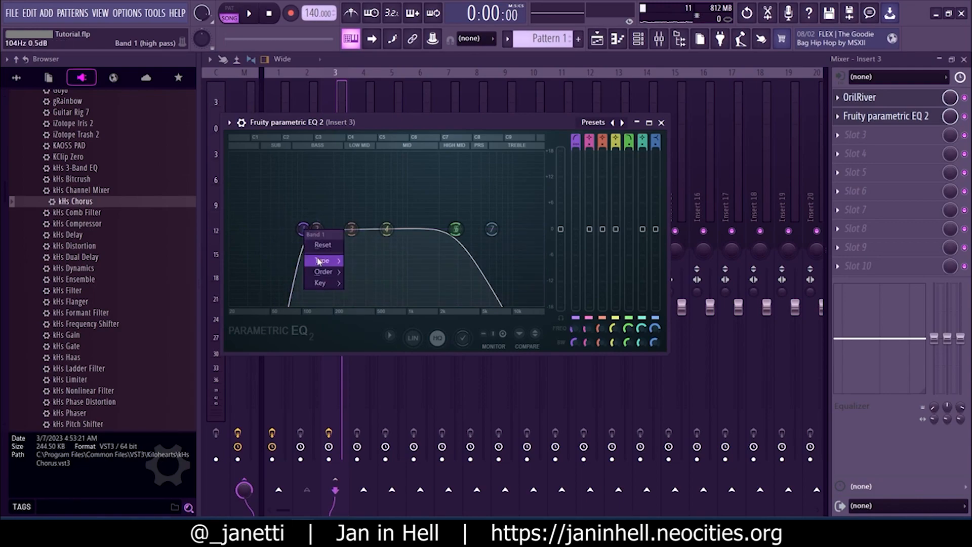
mouse_move(321, 271)
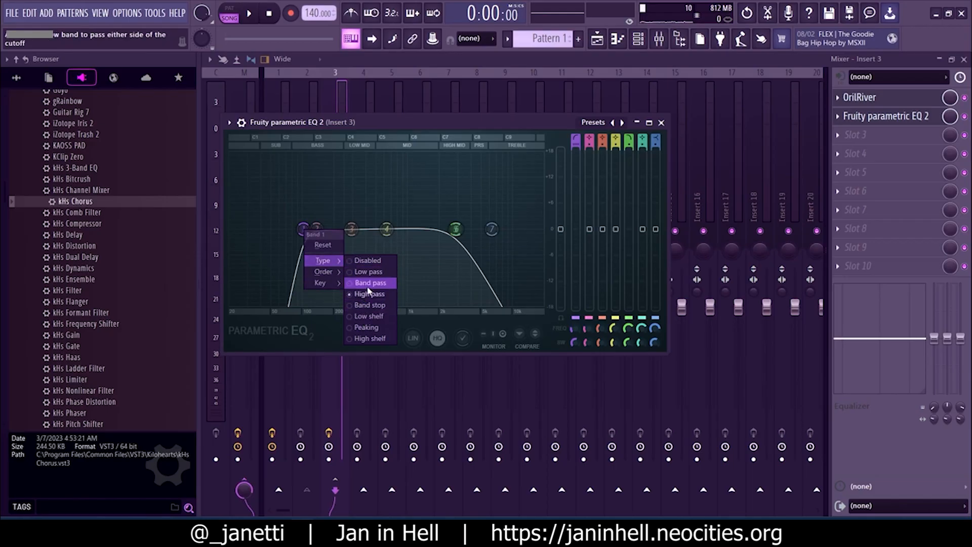
click(356, 306)
drag(304, 237, 342, 238)
key(space)
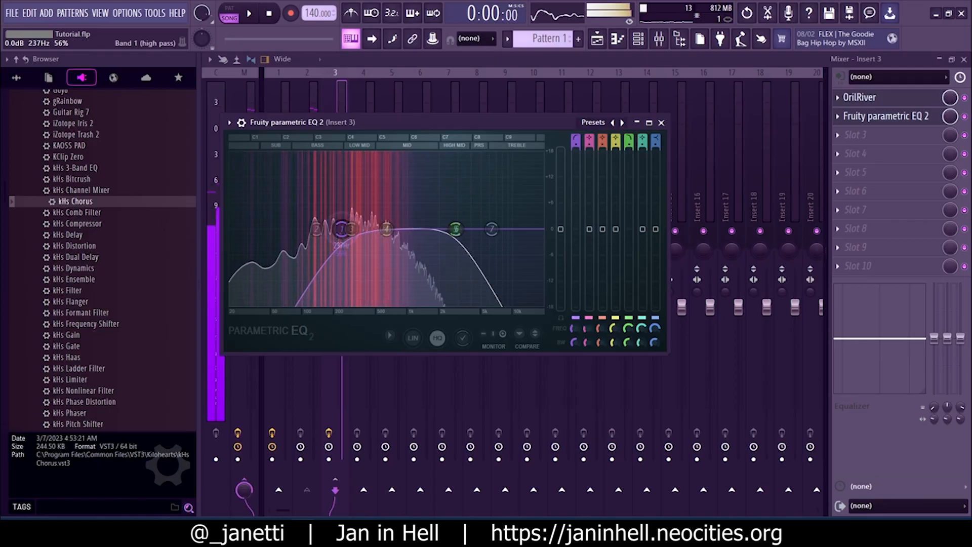
drag(456, 122, 600, 143)
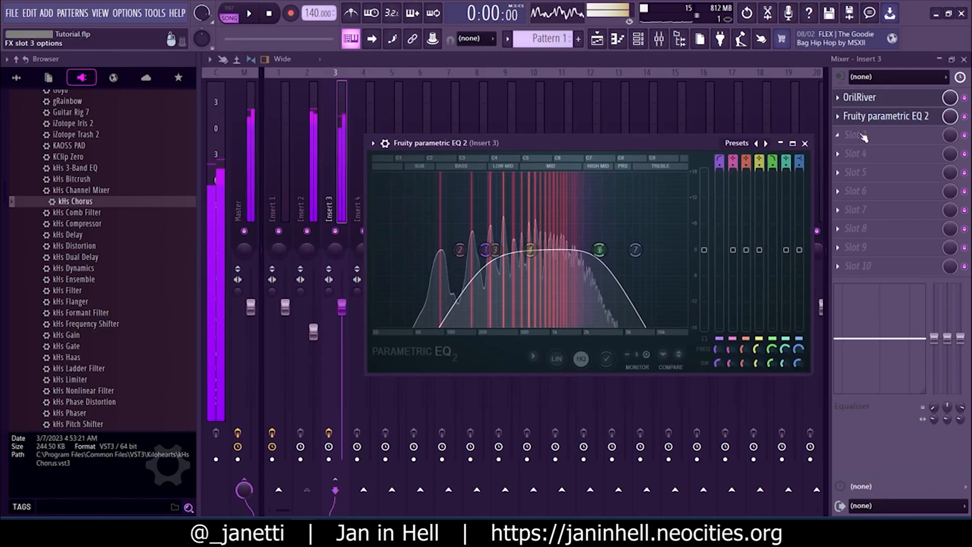
Step: In Insert 3's Fruity parametric EQ 2, fine-tune band 1's high pass and lower band 5's low pass to about 1237 Hz
click(859, 97)
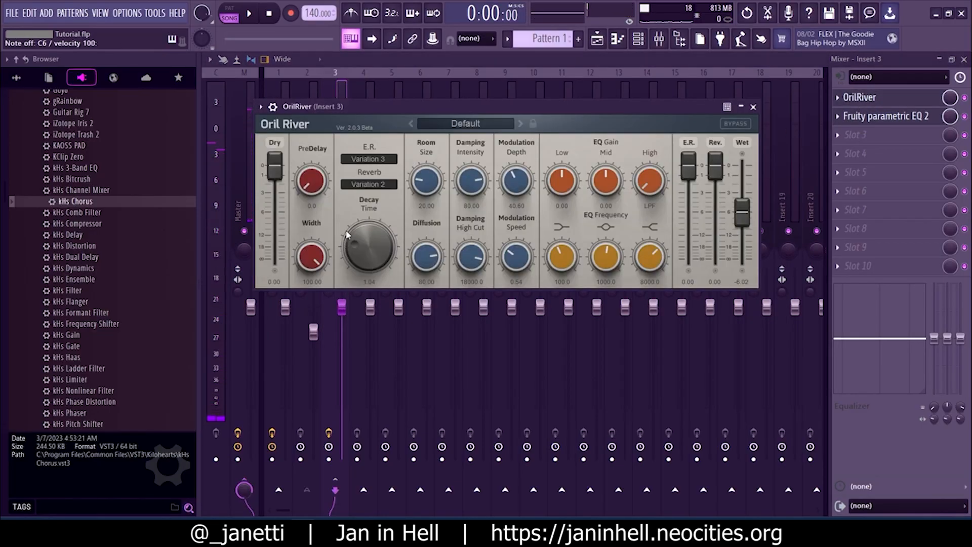
click(876, 116)
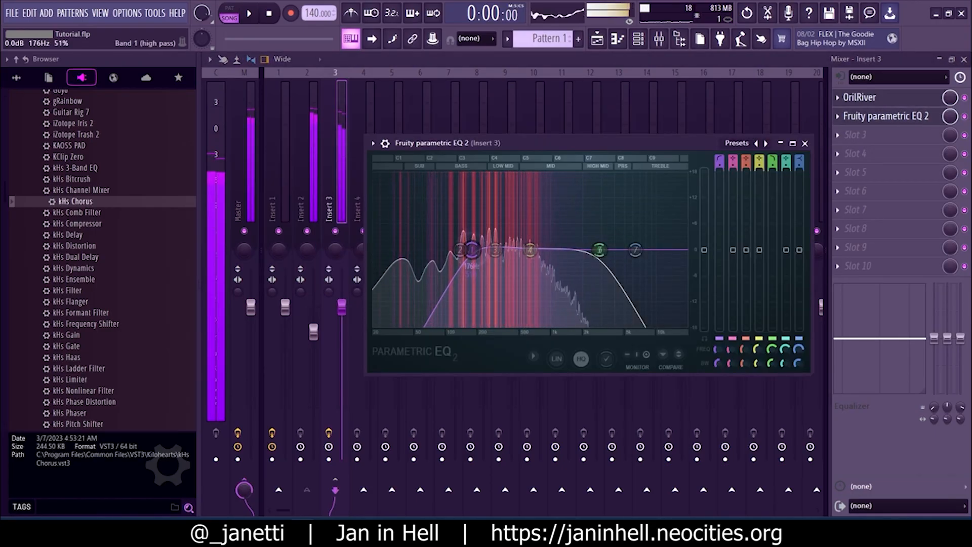
drag(477, 251, 485, 250)
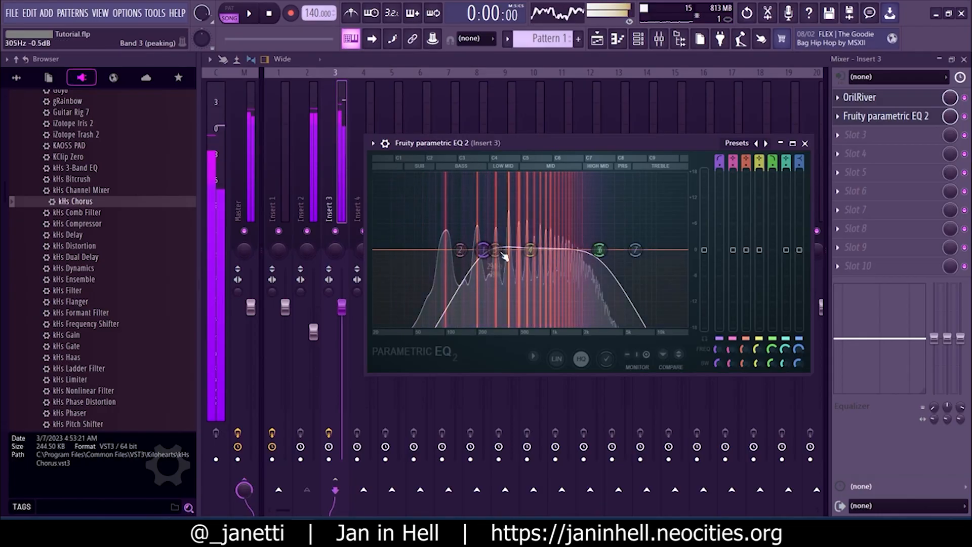
drag(633, 251, 560, 249)
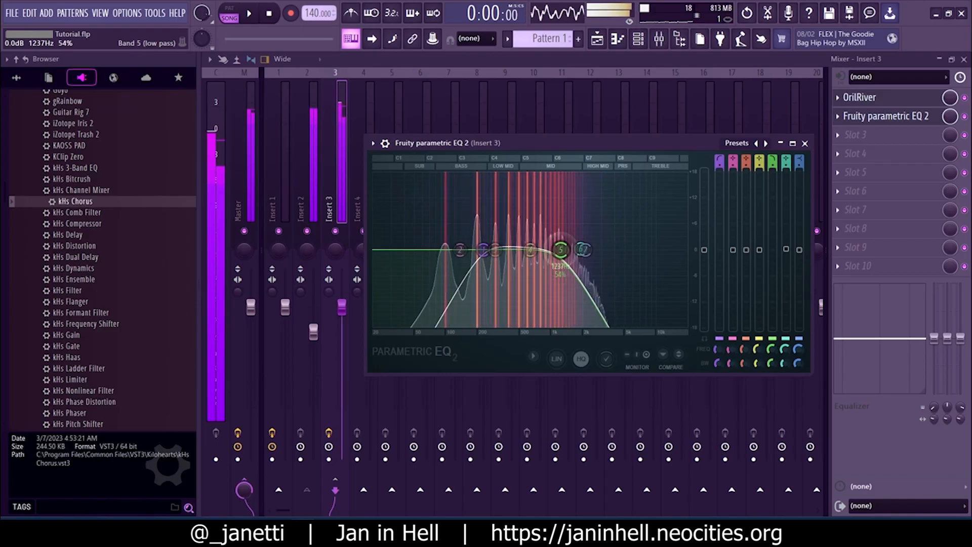
Step: Lower Insert 3's volume to slightly below -10.9 dB, auditioning the reverb level against Insert 2
click(341, 307)
drag(342, 307, 341, 370)
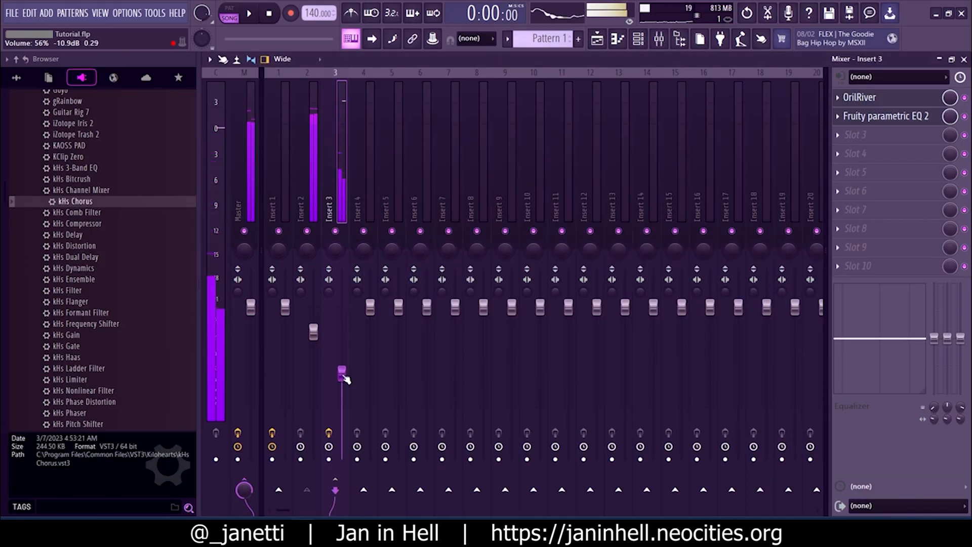
click(303, 197)
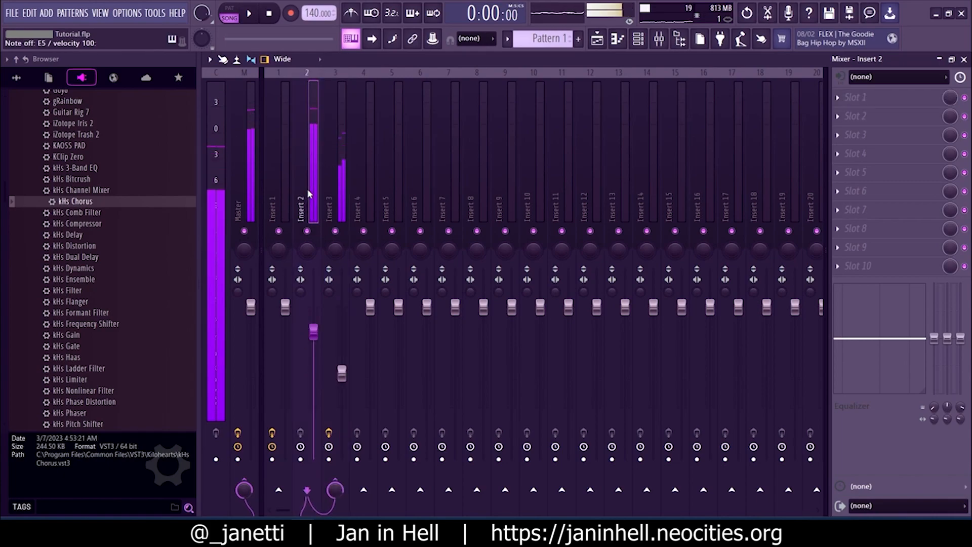
drag(342, 374, 341, 383)
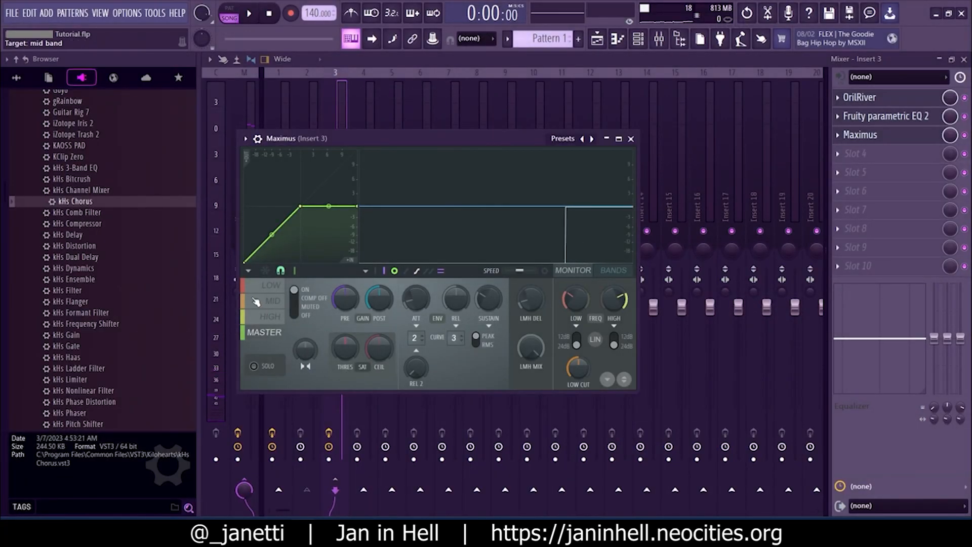
Step: Add Maximus after the EQ on Insert 3, set its master stereo separation to 47% merged and audition the result
drag(305, 349, 305, 354)
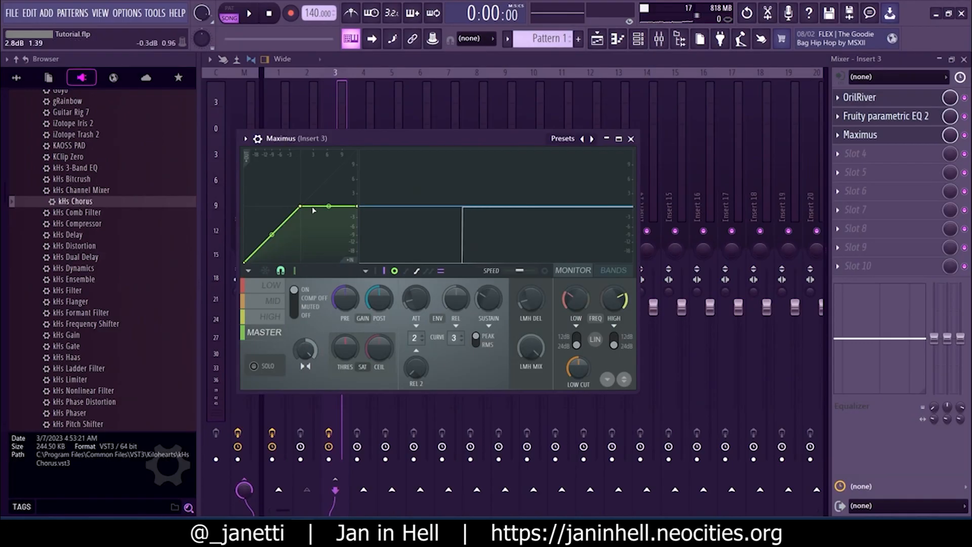
drag(362, 140, 509, 130)
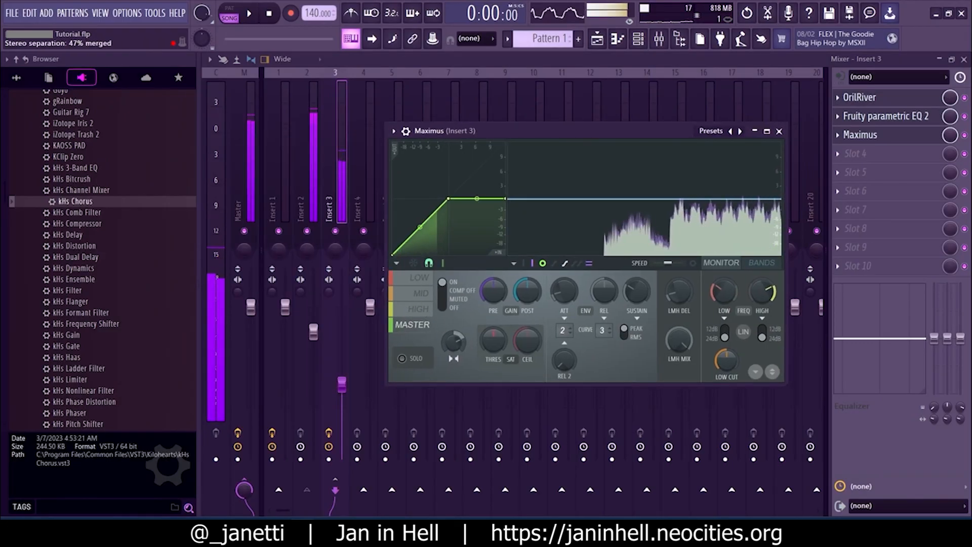
click(420, 278)
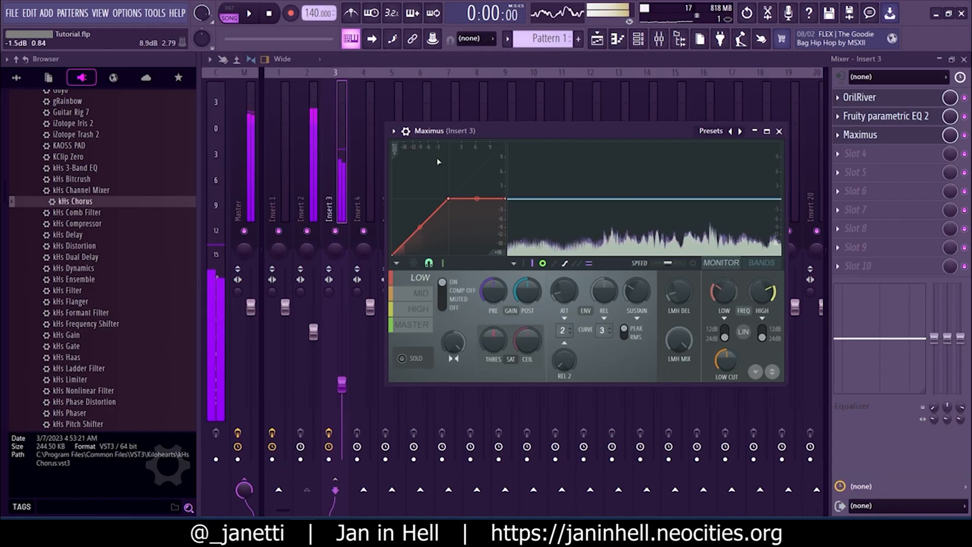
click(339, 161)
click(309, 154)
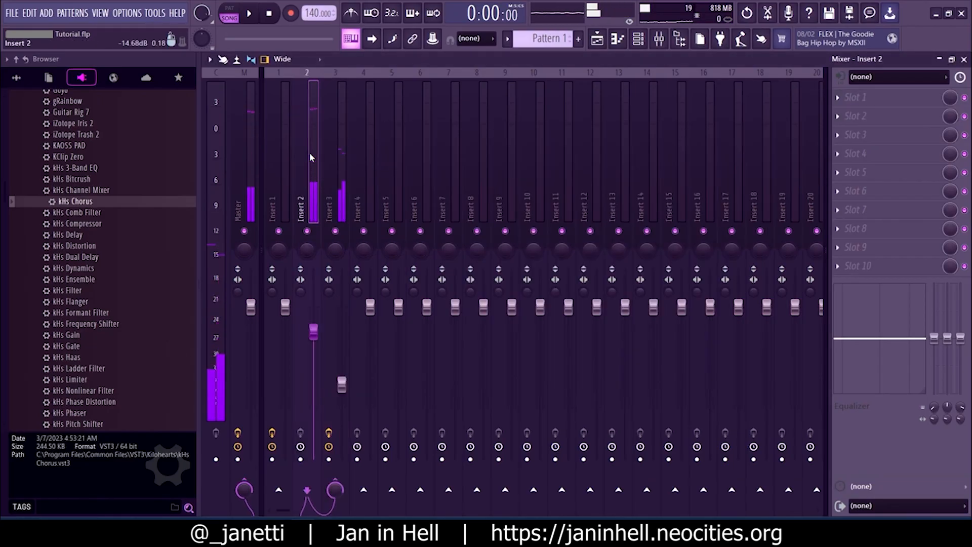
Step: Select the Serum channel and set band 7's low pass to about 8524 Hz in Insert 1's Fruity parametric EQ 2
click(642, 40)
click(389, 252)
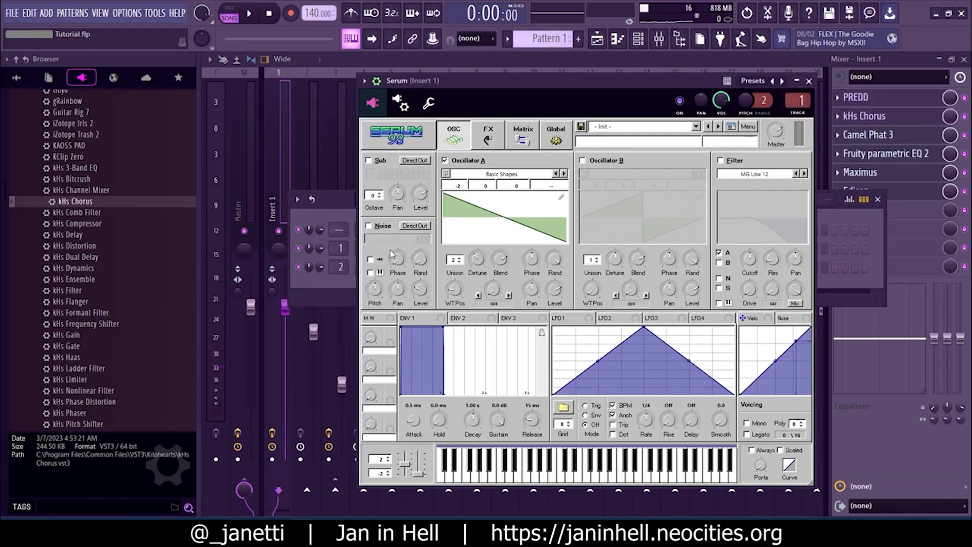
drag(392, 81, 422, 127)
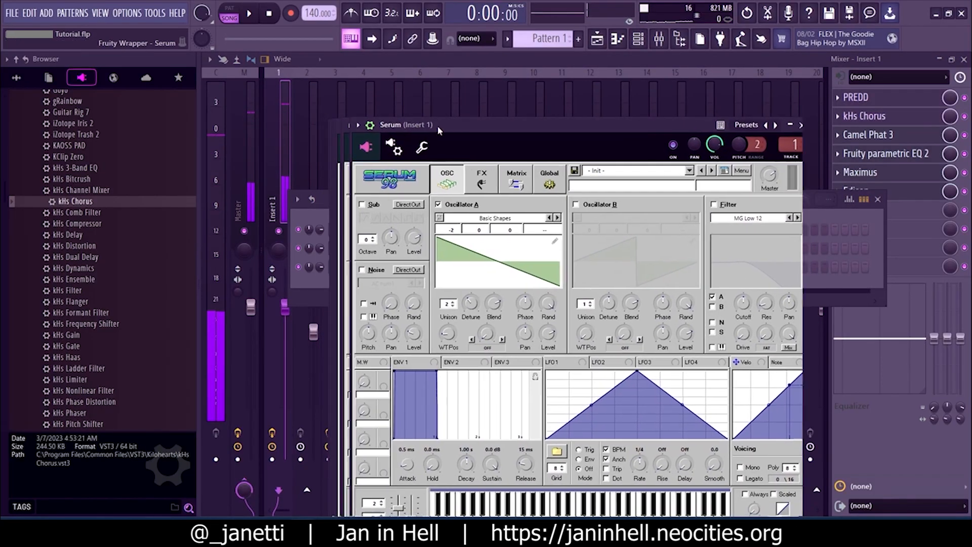
click(886, 153)
drag(464, 284, 586, 283)
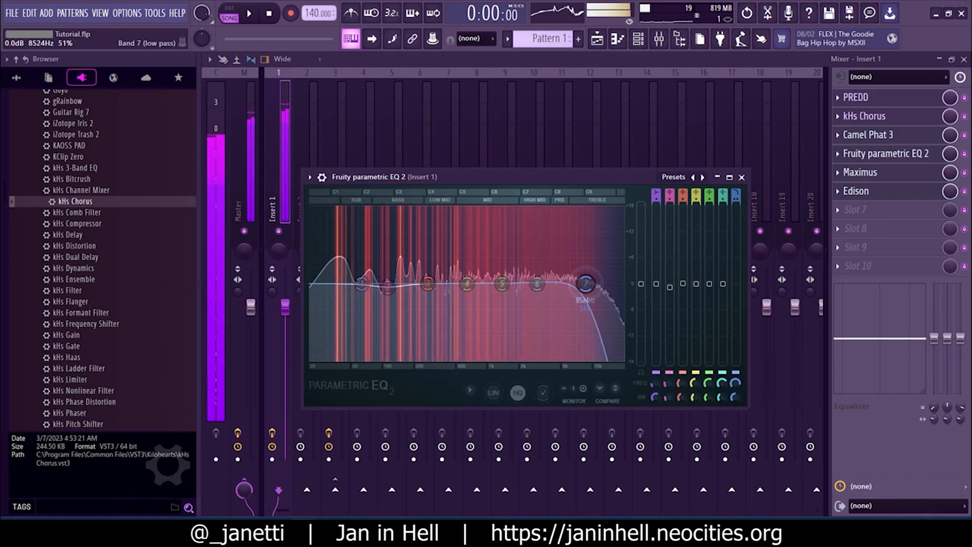
click(586, 164)
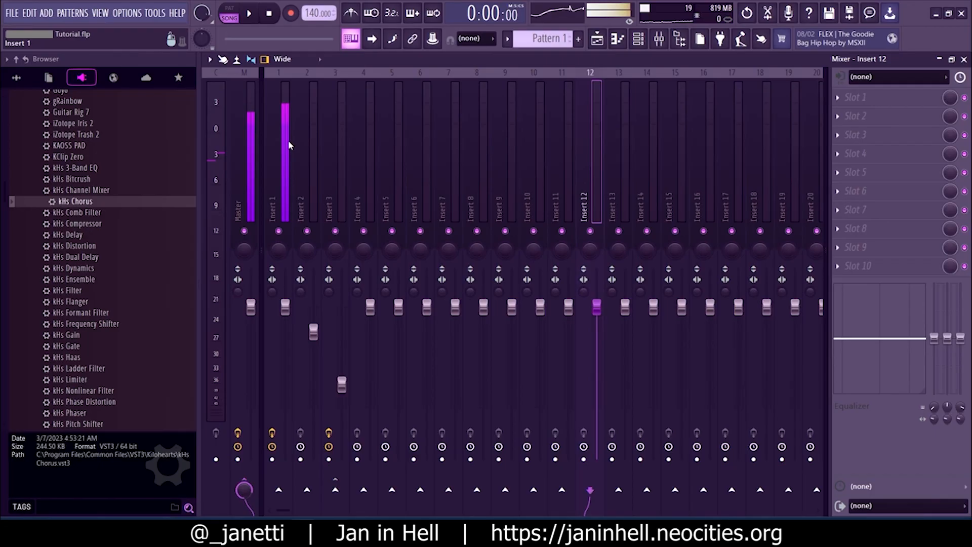
Step: Return to Insert 1 and delete the old recording from its Edison
click(271, 243)
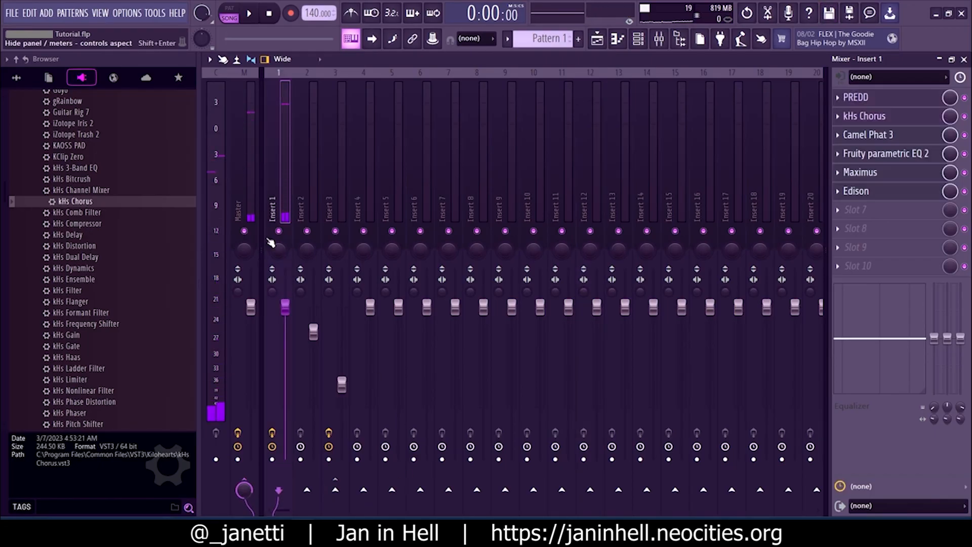
click(888, 155)
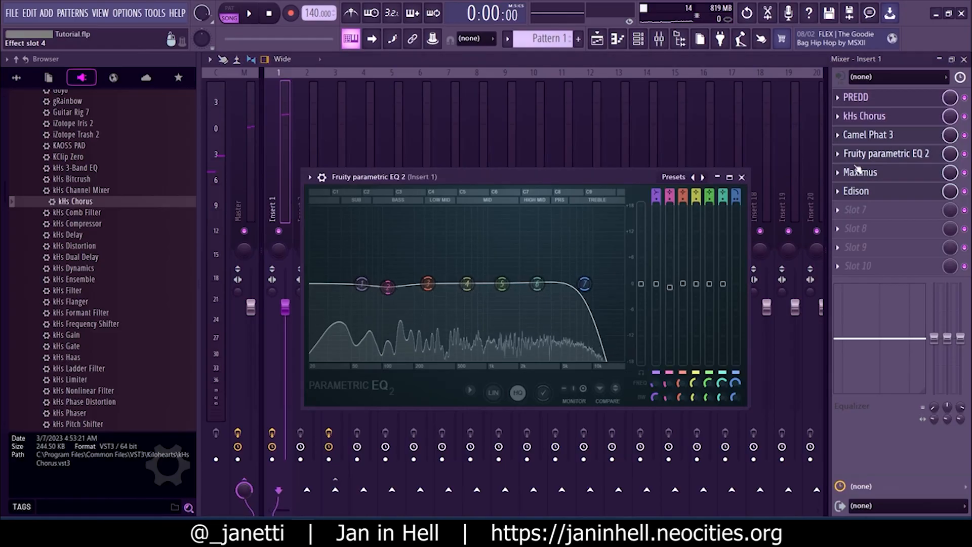
key(Escape)
click(901, 191)
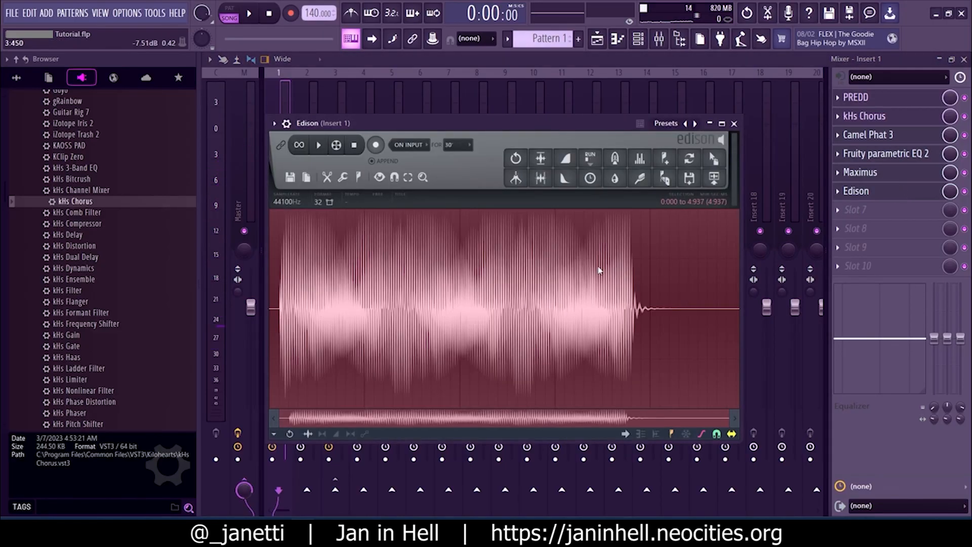
key(Delete)
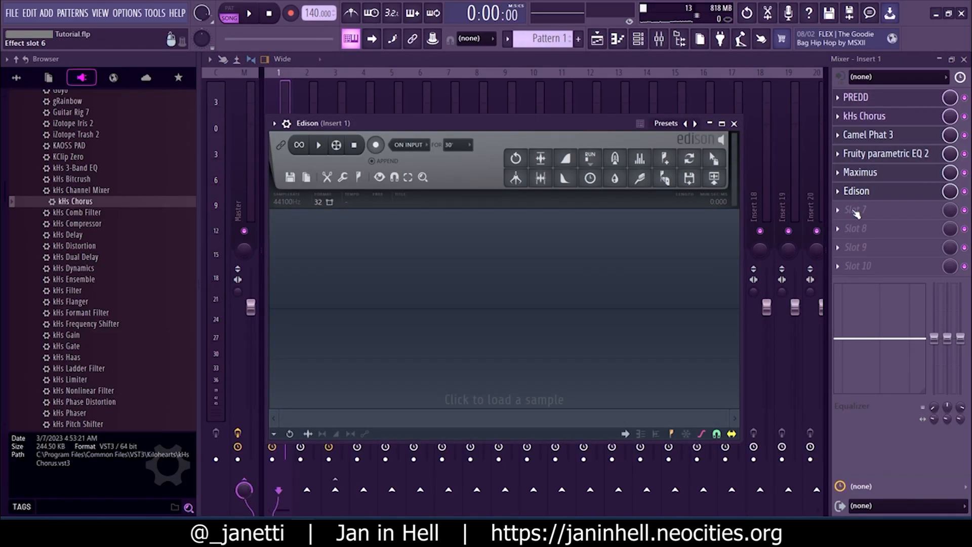
Step: Move Edison and Maximus down one slot on Insert 1, leaving slot 5 empty after the EQ
drag(855, 213, 855, 211)
drag(858, 173, 858, 190)
click(881, 169)
click(885, 161)
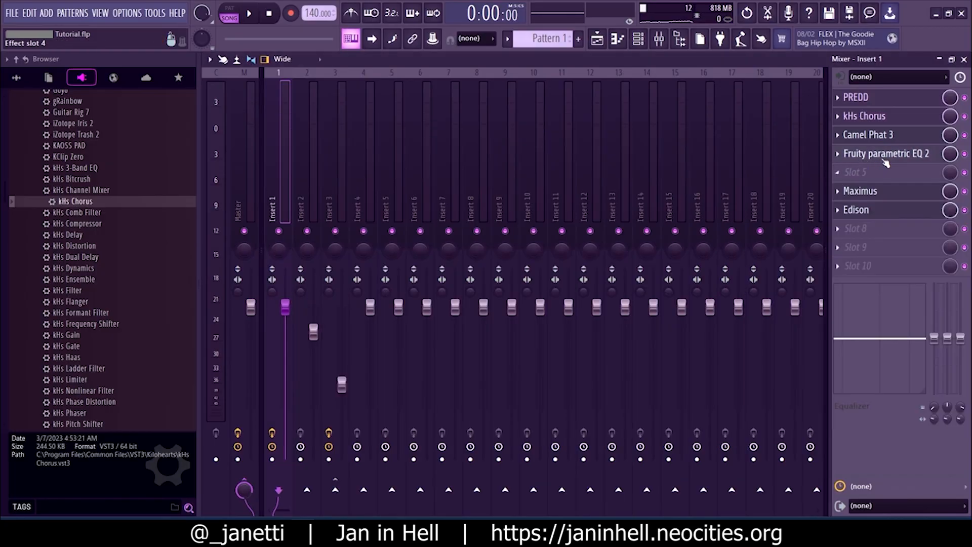
Step: Cut Insert 1's EQ around 200 Hz with bands 2 and 3 and audition the Serum bass
click(884, 162)
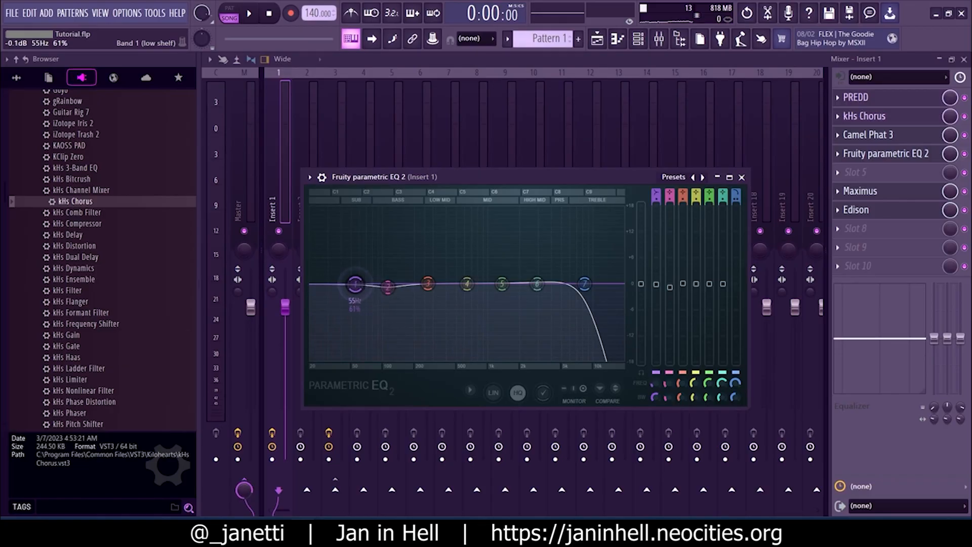
drag(401, 298, 422, 297)
key(m)
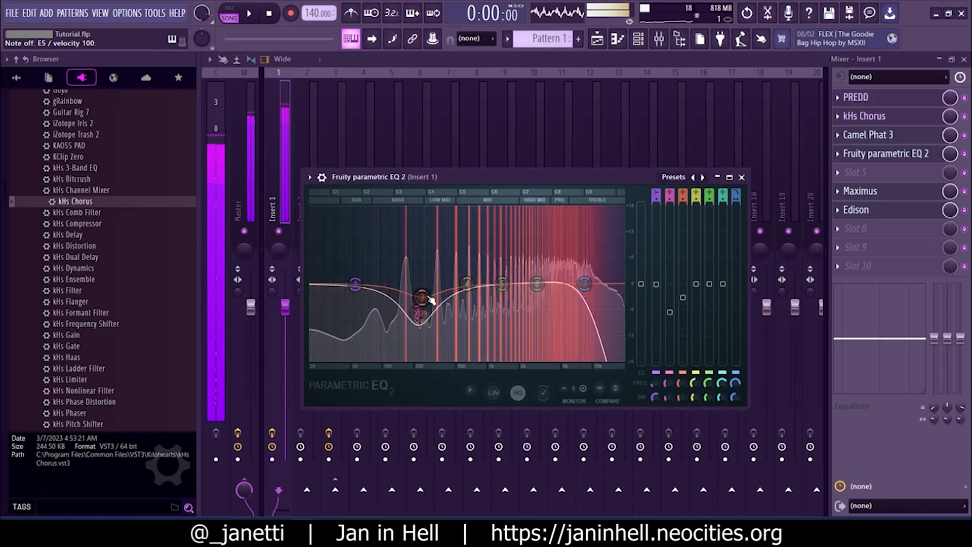
key(z)
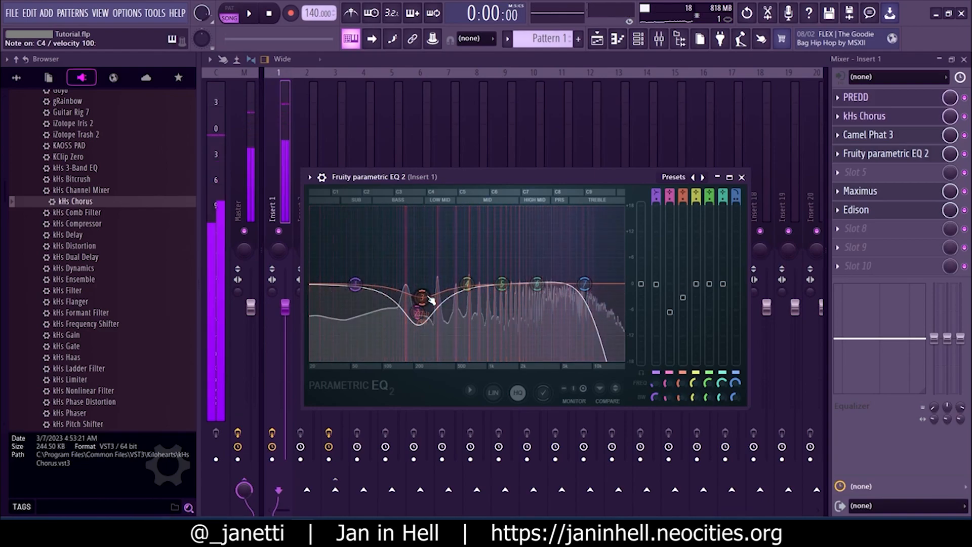
Step: Record a sustained note of the re-equalized Serum bass into Edison on Insert 1
click(861, 192)
click(858, 210)
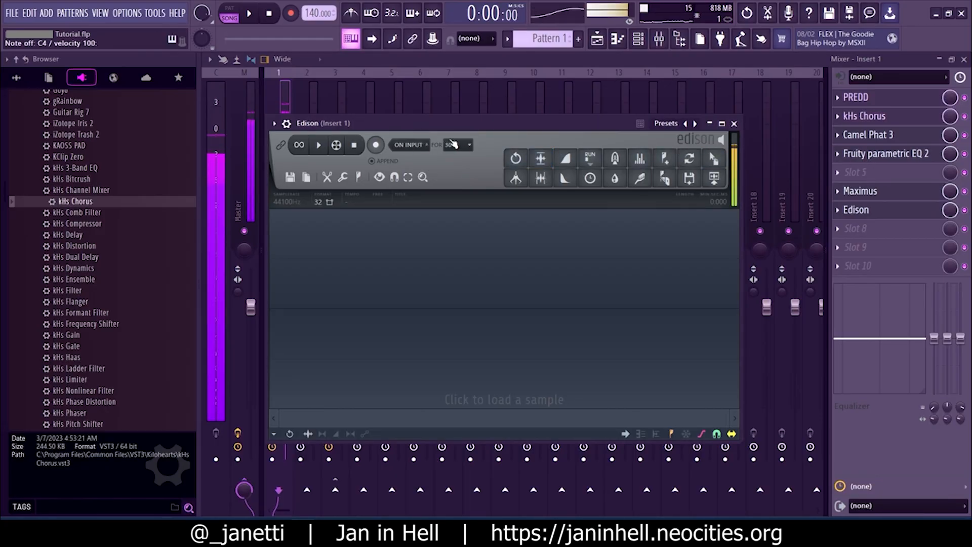
drag(444, 124, 525, 121)
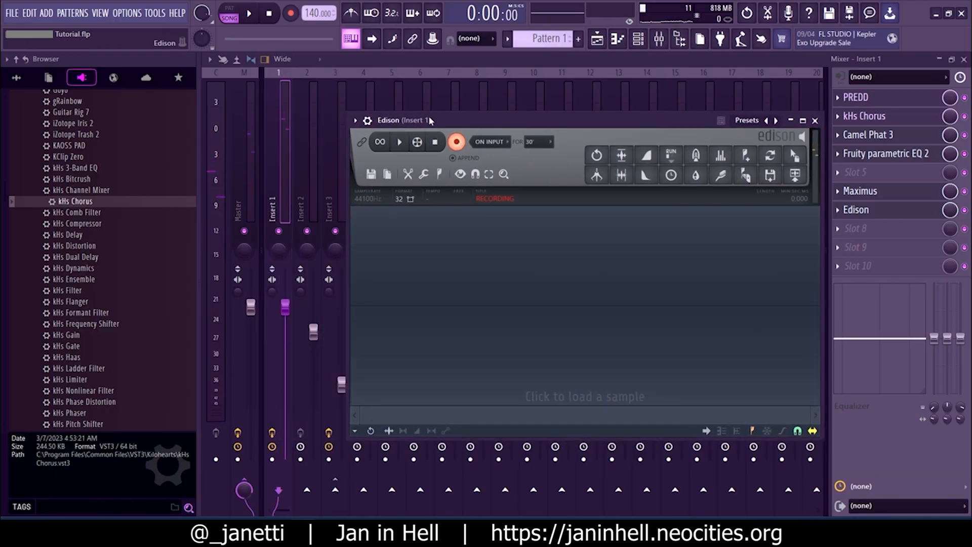
drag(429, 119, 366, 115)
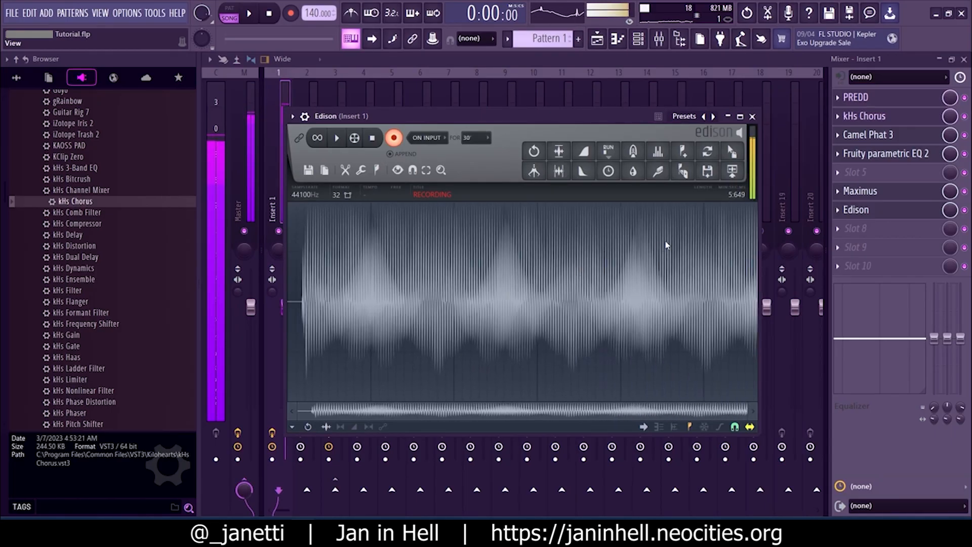
click(398, 143)
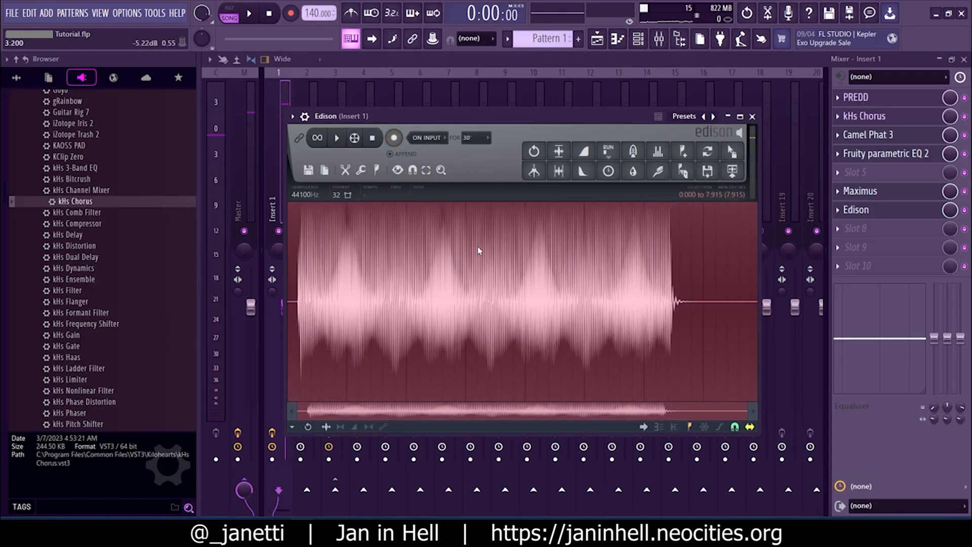
Step: Change band 1 of Insert 1's EQ to a high pass and lower it to about 37 Hz
click(895, 156)
mouse_move(374, 319)
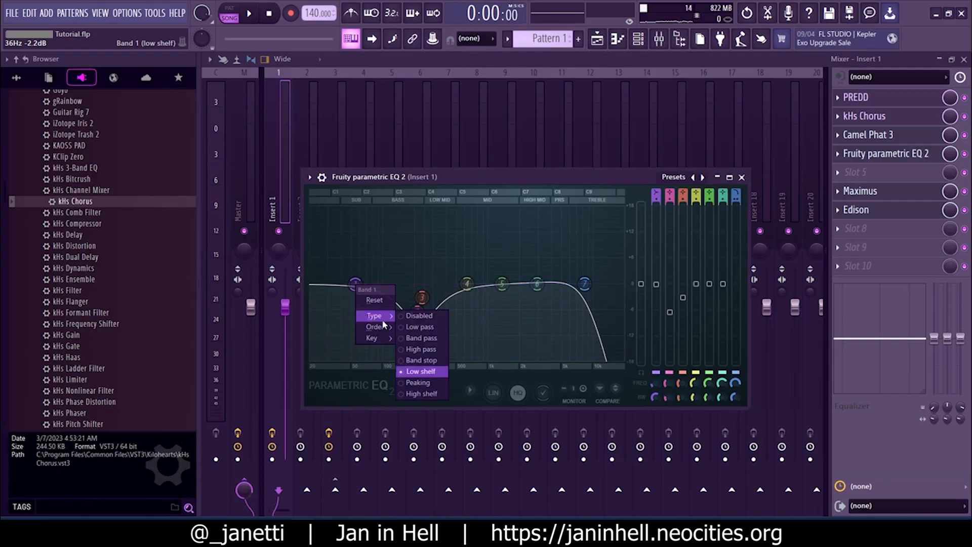
click(429, 350)
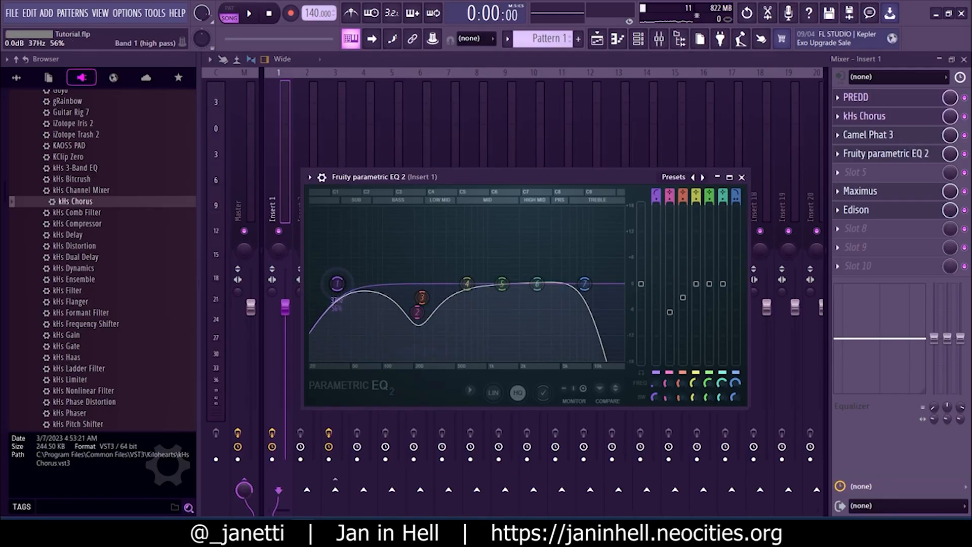
right_click(654, 398)
click(678, 324)
Step: Replace the Edison recording with a new sustained note and place it in the channel rack as a sample channel
click(860, 209)
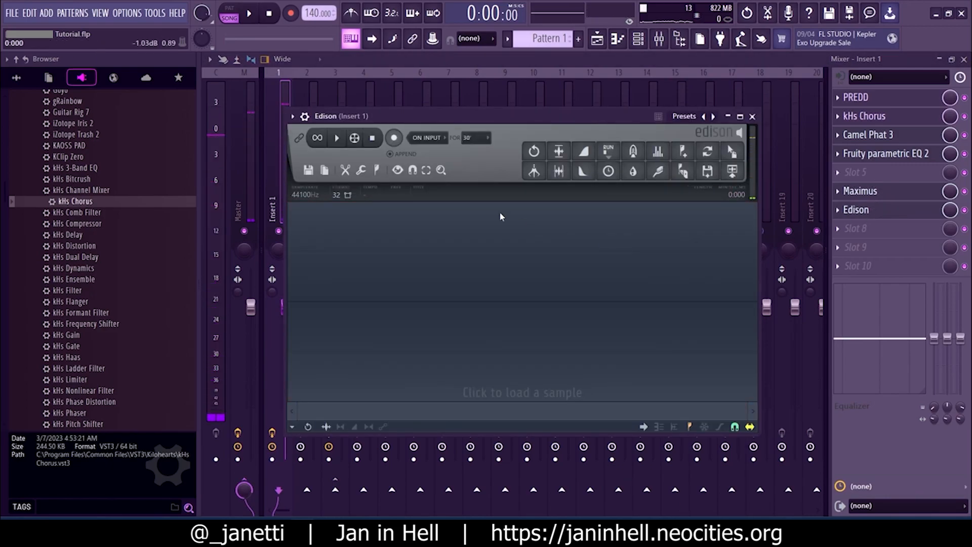
drag(401, 121, 425, 112)
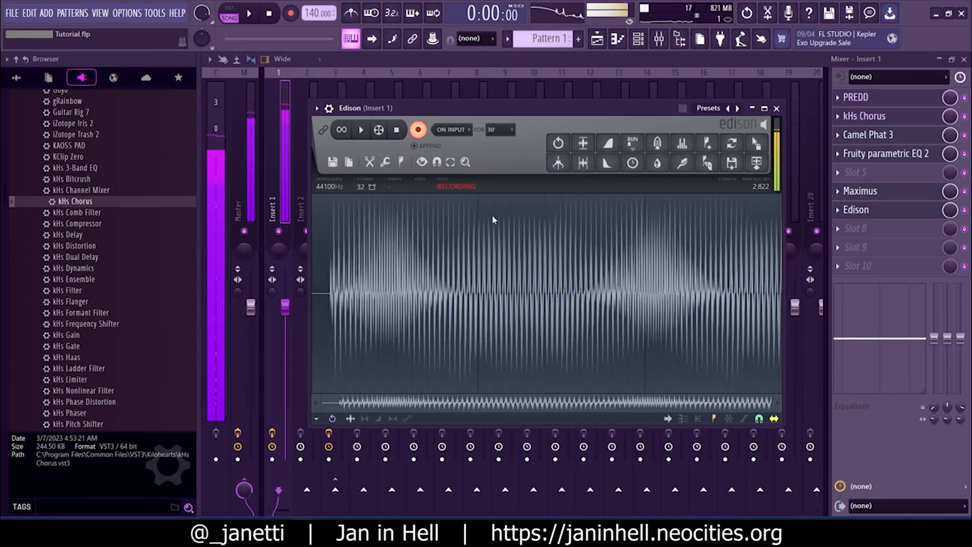
click(418, 130)
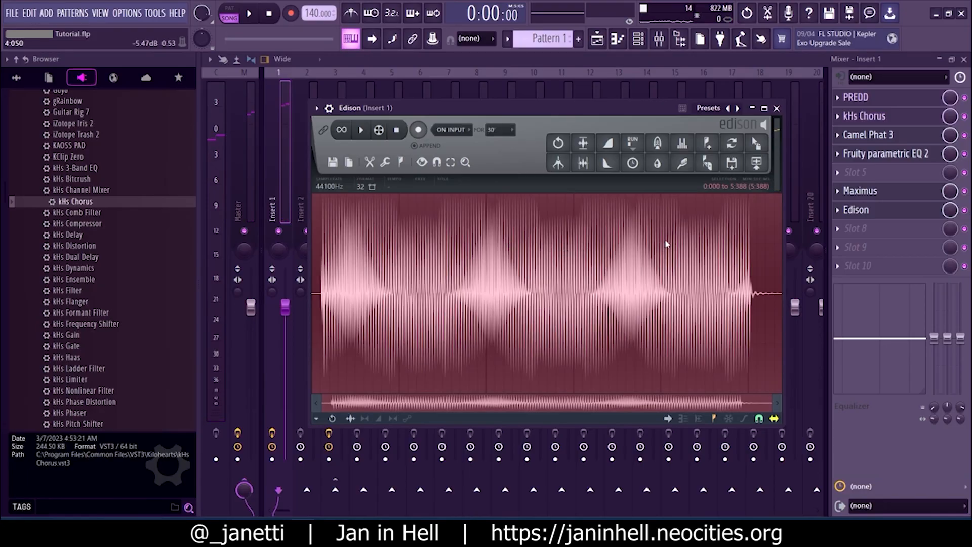
drag(756, 162, 388, 218)
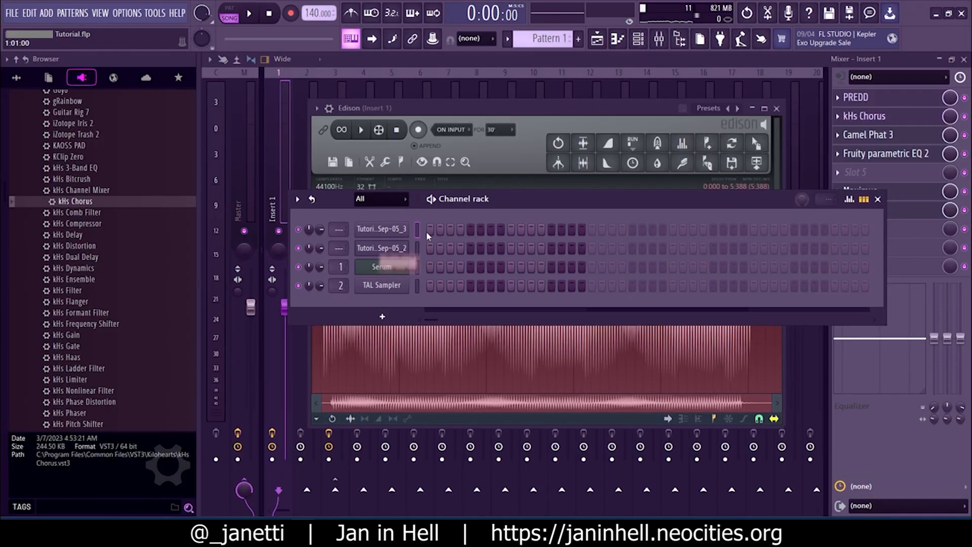
Step: Clone the TAL Sampler channel and load the default preset in the clone
right_click(387, 287)
click(459, 403)
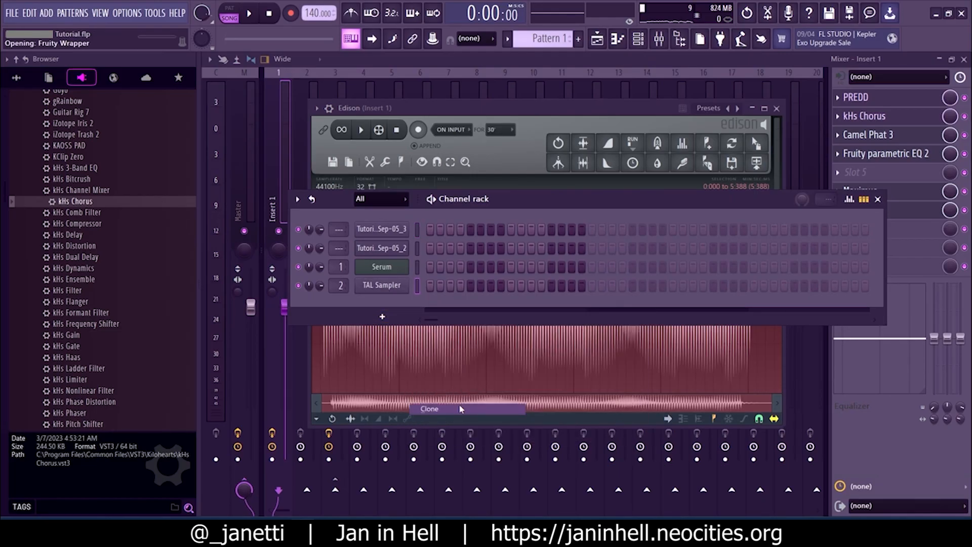
click(639, 101)
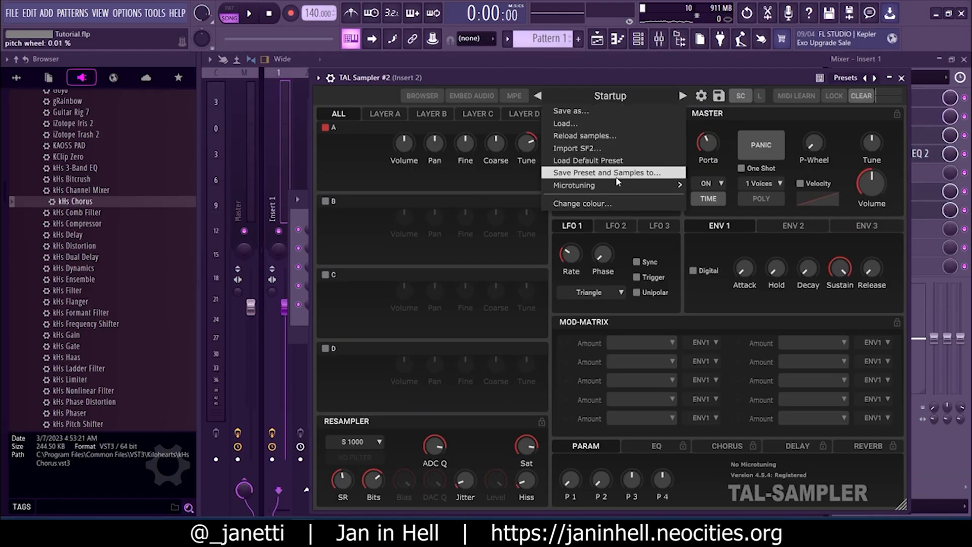
click(617, 161)
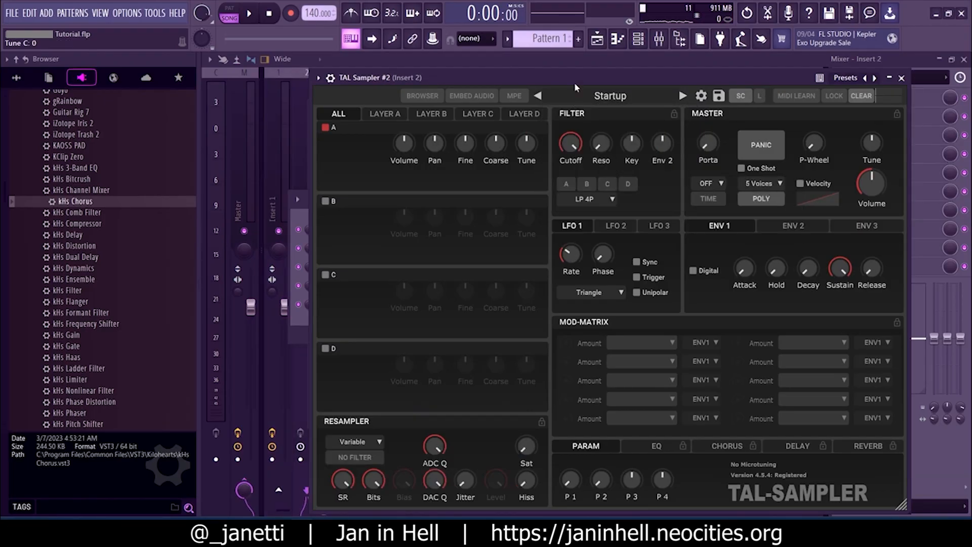
Step: Load the recording Tutorial - 2024-Sep-05_3.wav into layer A of TAL Sampler #2 and audition it during playback
click(303, 208)
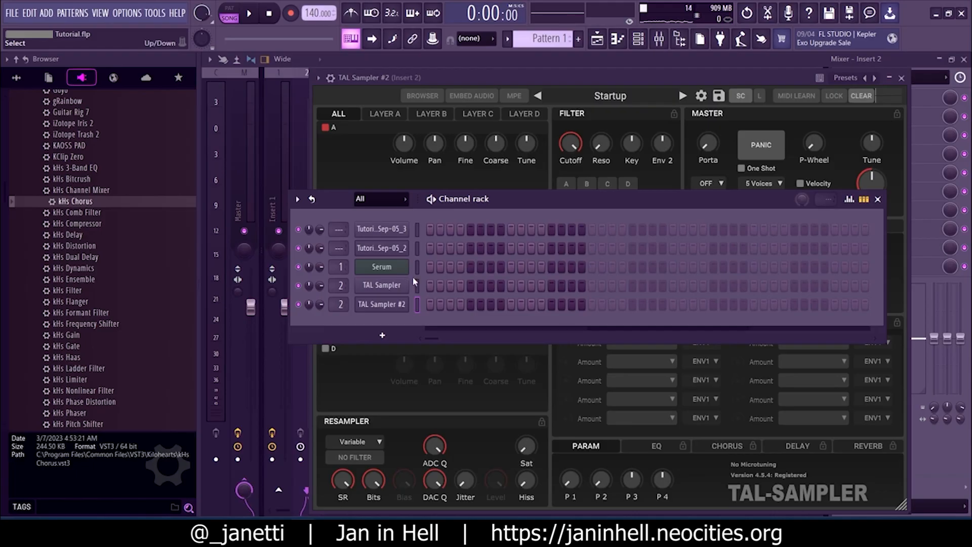
click(395, 235)
drag(467, 352, 487, 167)
drag(470, 79, 512, 81)
key(space)
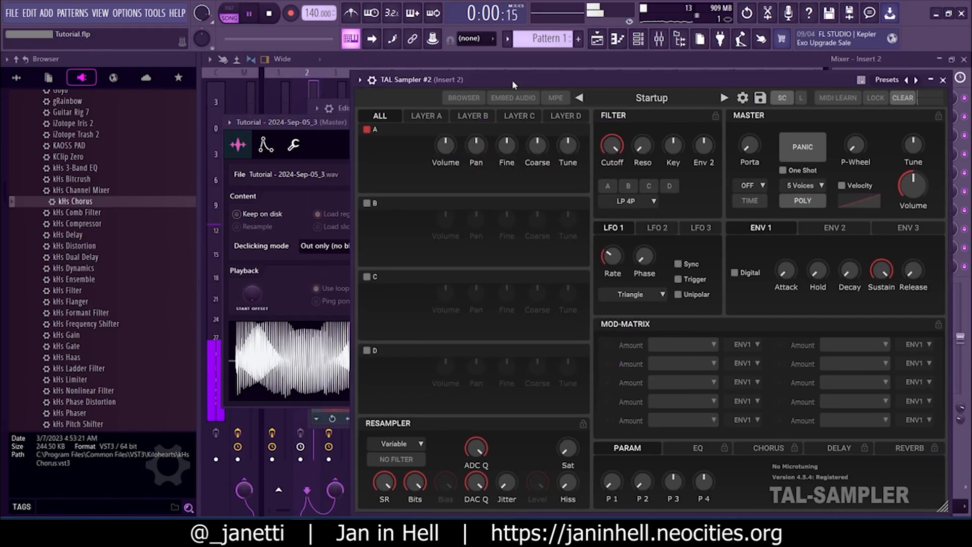
mouse_move(456, 144)
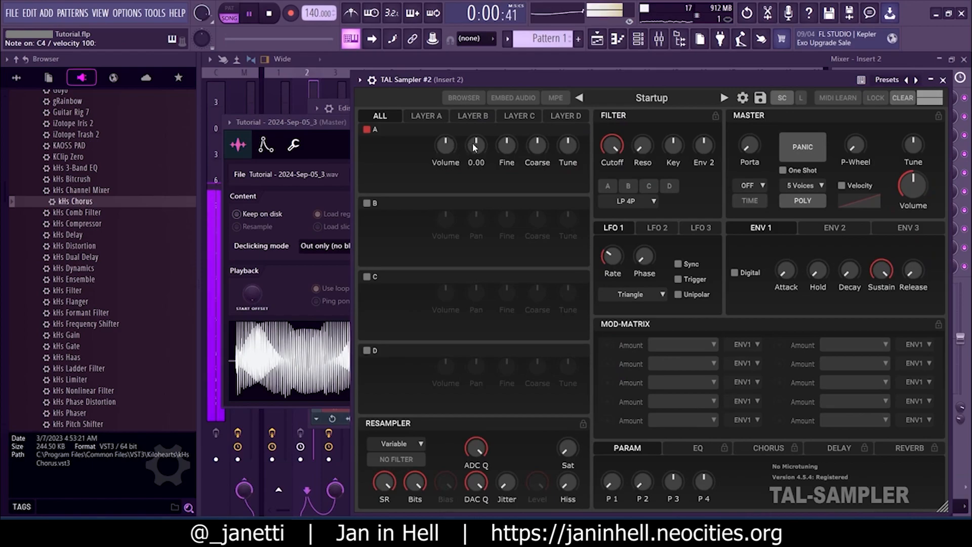
Step: Raise the tune of layer A in TAL Sampler #2
click(430, 117)
drag(451, 141, 447, 112)
drag(451, 76, 430, 78)
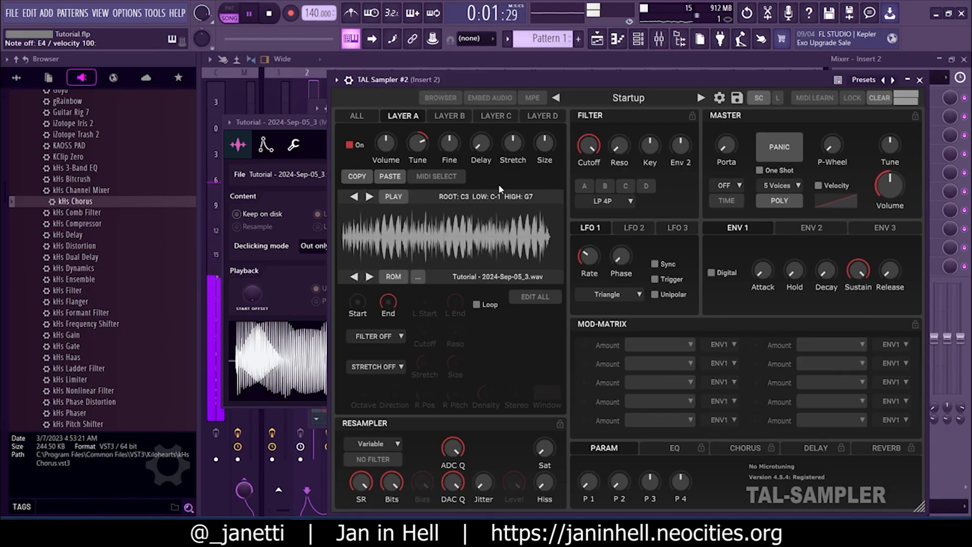
Step: Open layer A's sample in the waveform editor and move its start marker to a zero crossing at 5640
click(449, 230)
scroll(388, 294, up, 8)
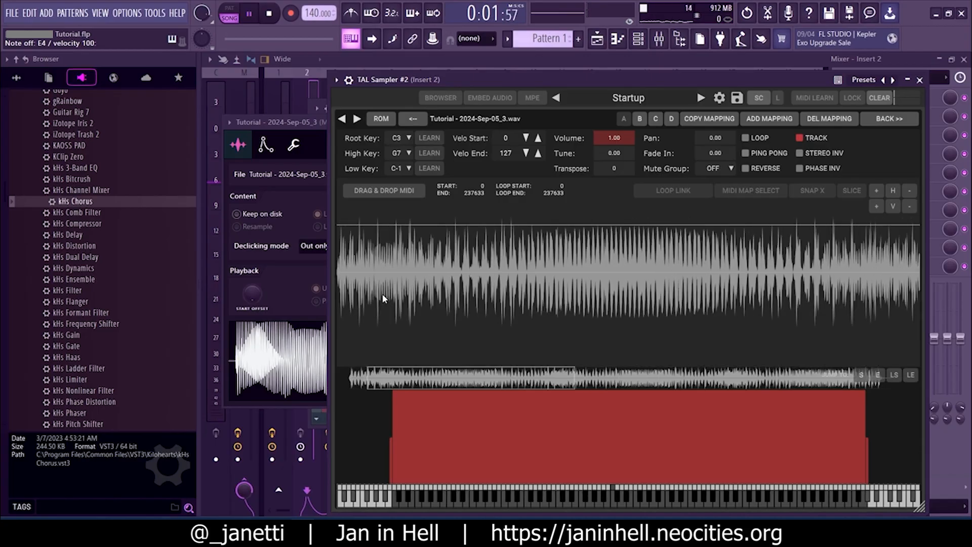
mouse_move(410, 376)
mouse_down()
mouse_move(367, 326)
mouse_move(429, 346)
mouse_up()
scroll(501, 308, up, 5)
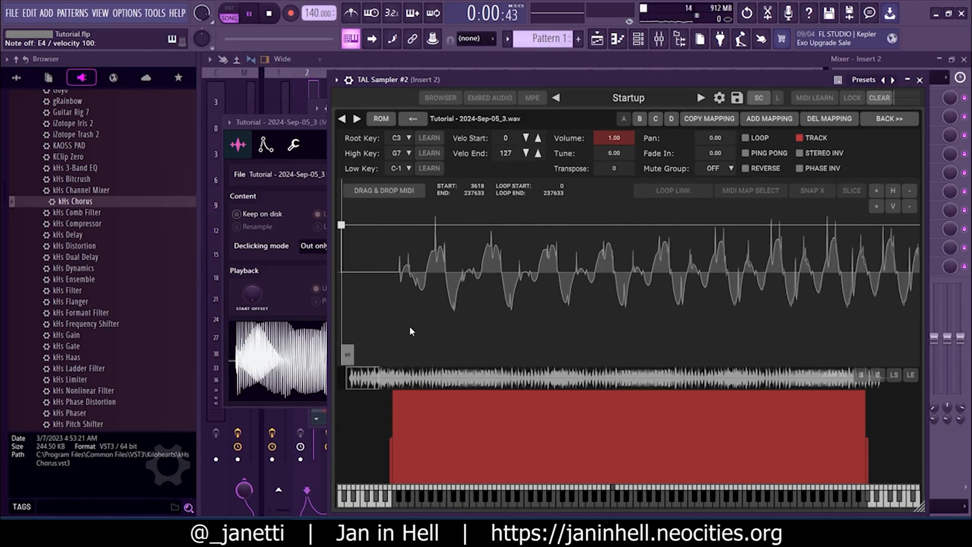
drag(347, 352, 501, 352)
scroll(423, 327, up, 4)
scroll(435, 320, up, 4)
scroll(421, 328, up, 4)
scroll(421, 329, up, 4)
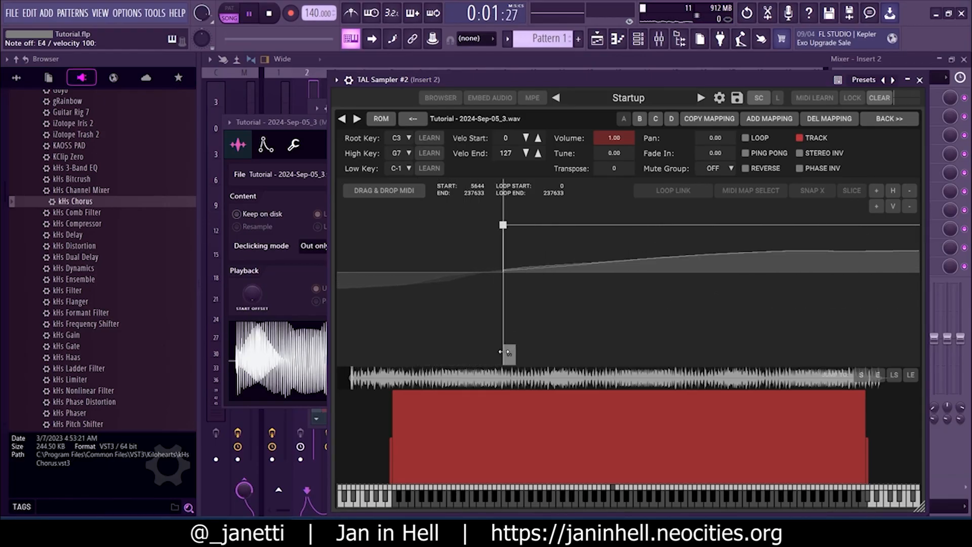
scroll(552, 314, up, 5)
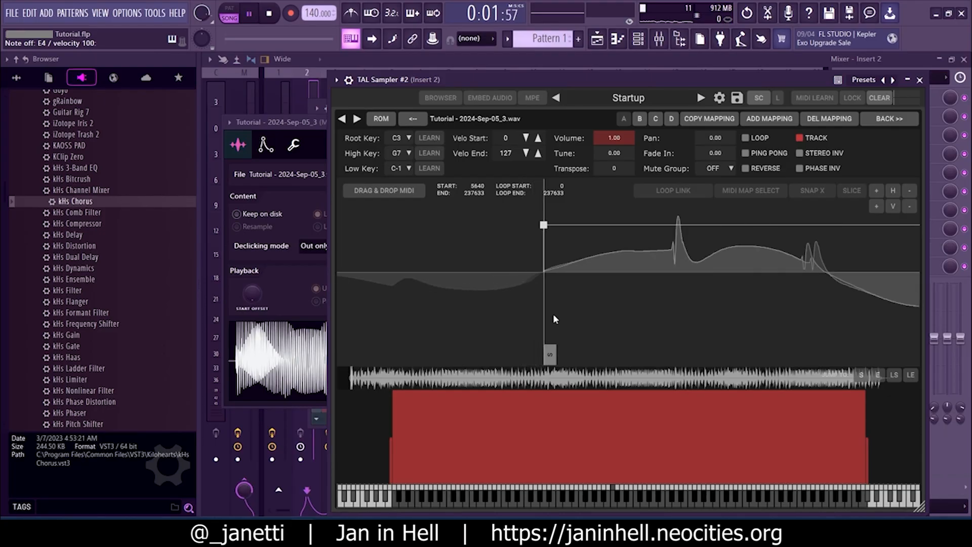
Step: Shorten the sample by moving its end marker to 120736, and stop playback
scroll(553, 315, down, 8)
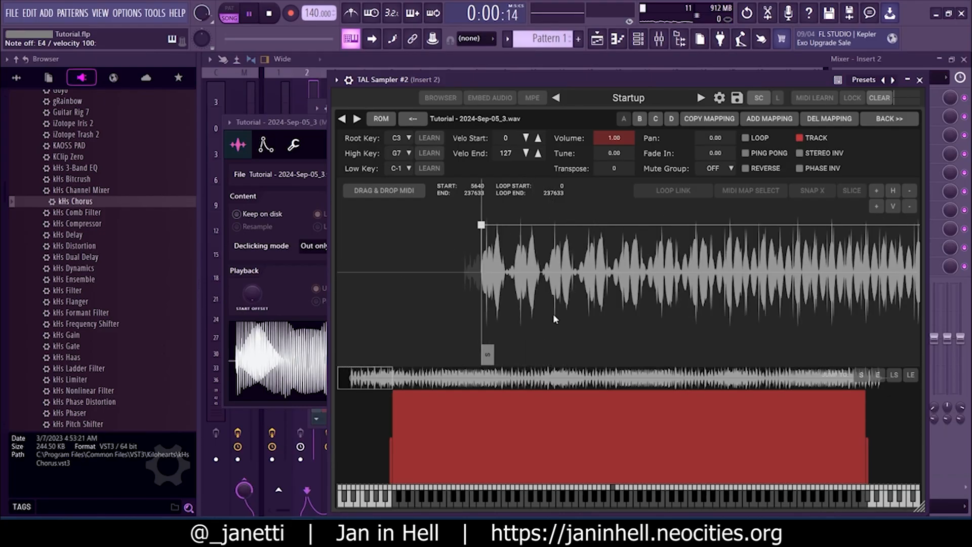
scroll(553, 318, down, 2)
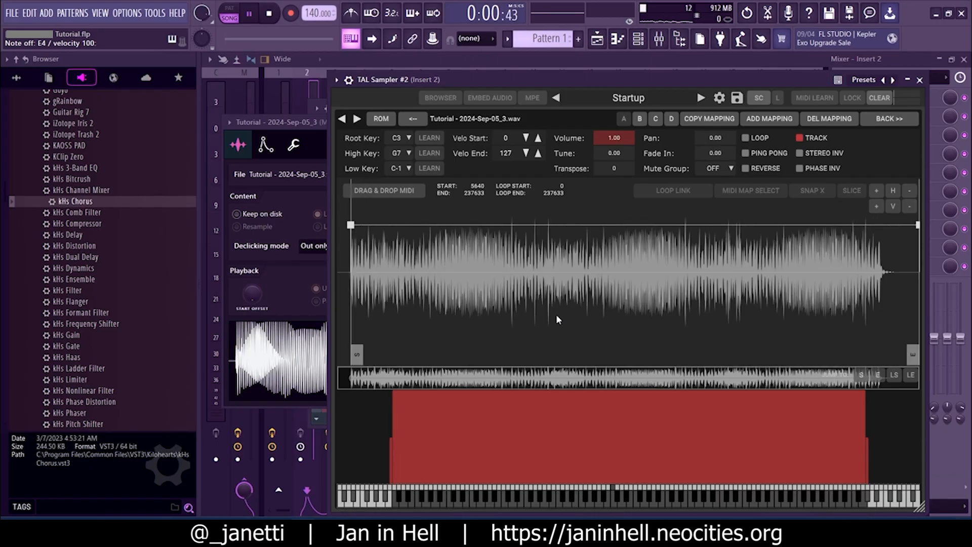
mouse_move(912, 354)
mouse_down()
mouse_move(608, 331)
mouse_move(633, 341)
mouse_up()
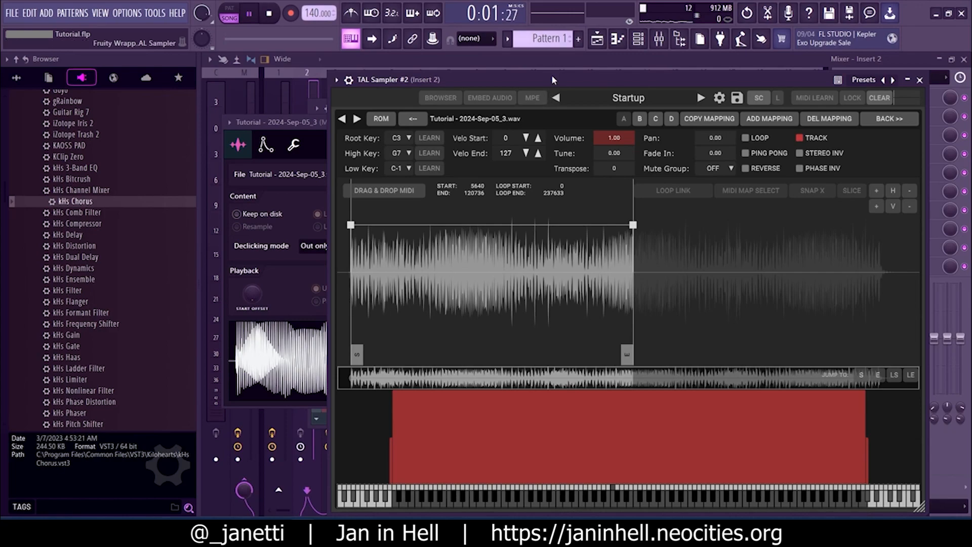
drag(552, 77, 527, 87)
key(space)
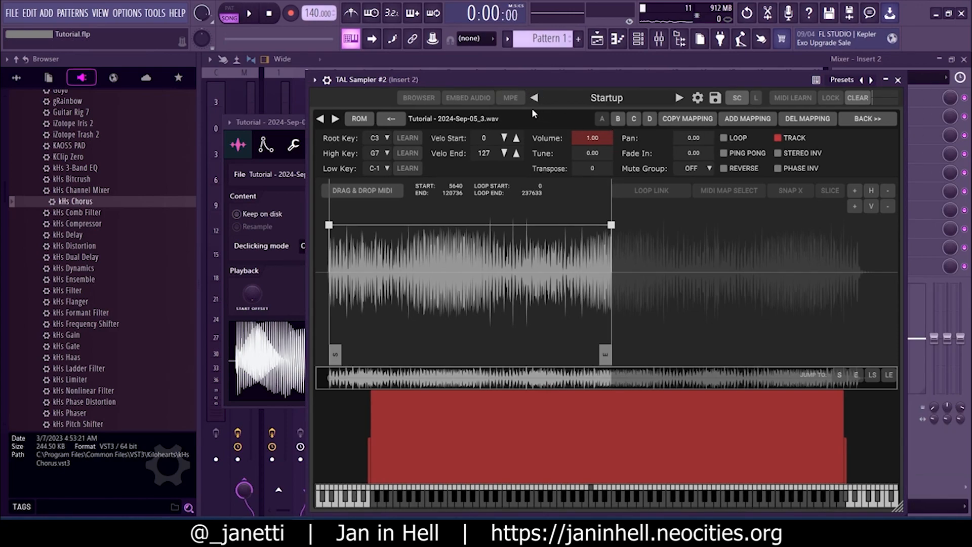
drag(640, 78, 627, 78)
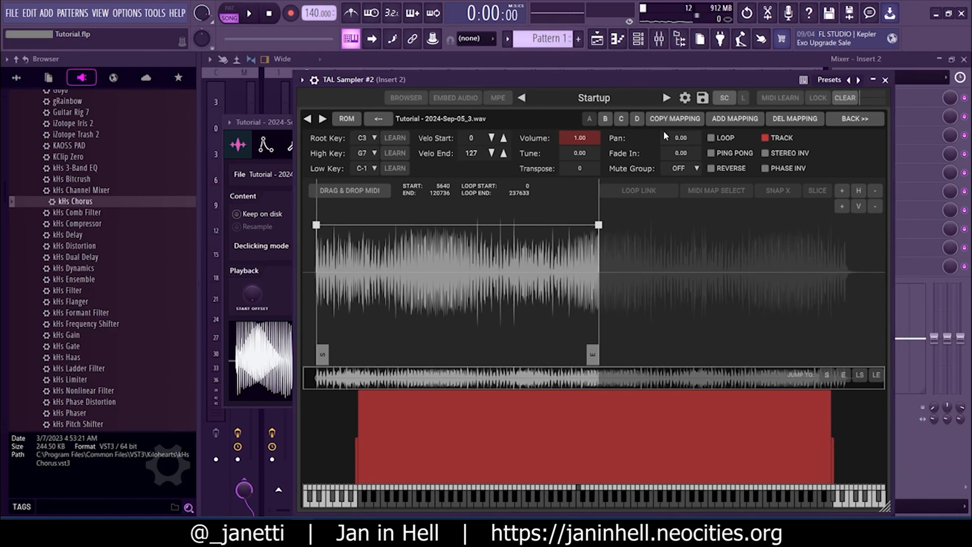
Step: Enable looping for the sample with the loop start at 27843 and loop end at 97933, and audition a note
click(711, 138)
drag(872, 336, 538, 334)
drag(318, 327, 375, 322)
drag(393, 80, 417, 72)
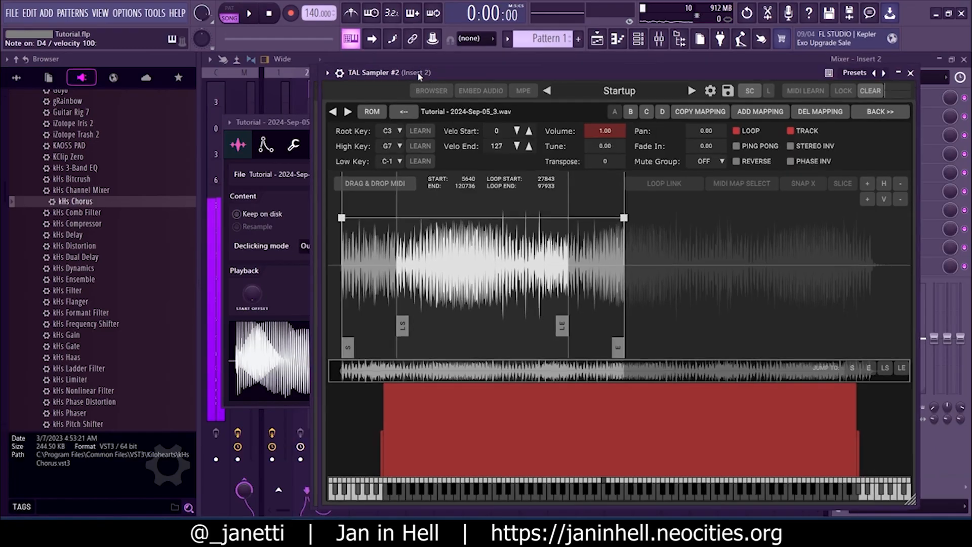
key(x)
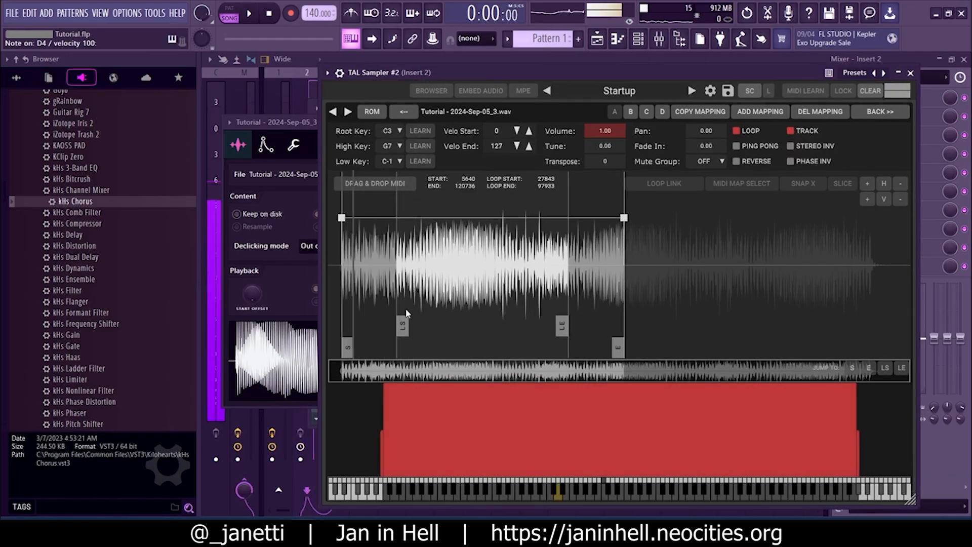
Step: Try a loop start of 37445 and a loop end of 86171 while auditioning sustained notes
drag(400, 320, 419, 318)
key(x)
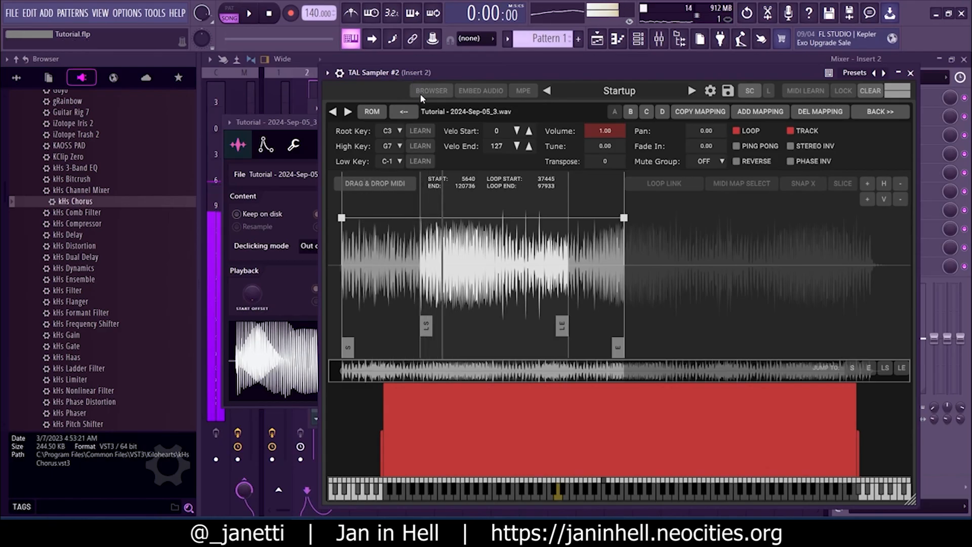
drag(562, 325, 579, 324)
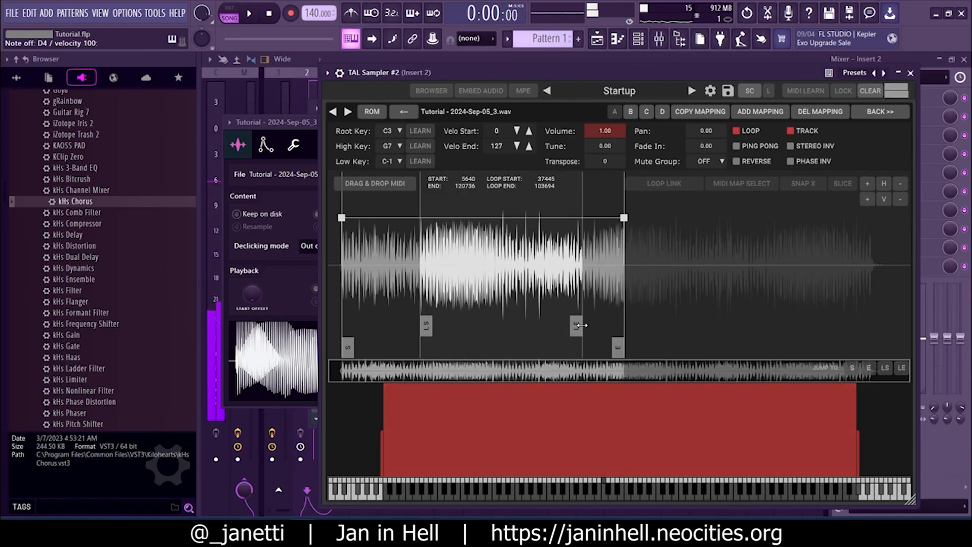
drag(507, 70, 501, 78)
key(x)
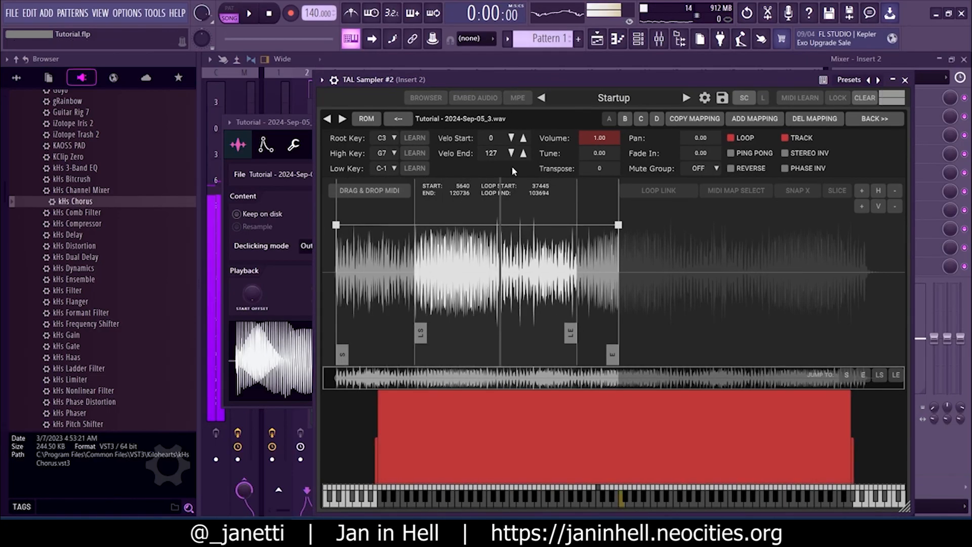
drag(562, 326, 535, 326)
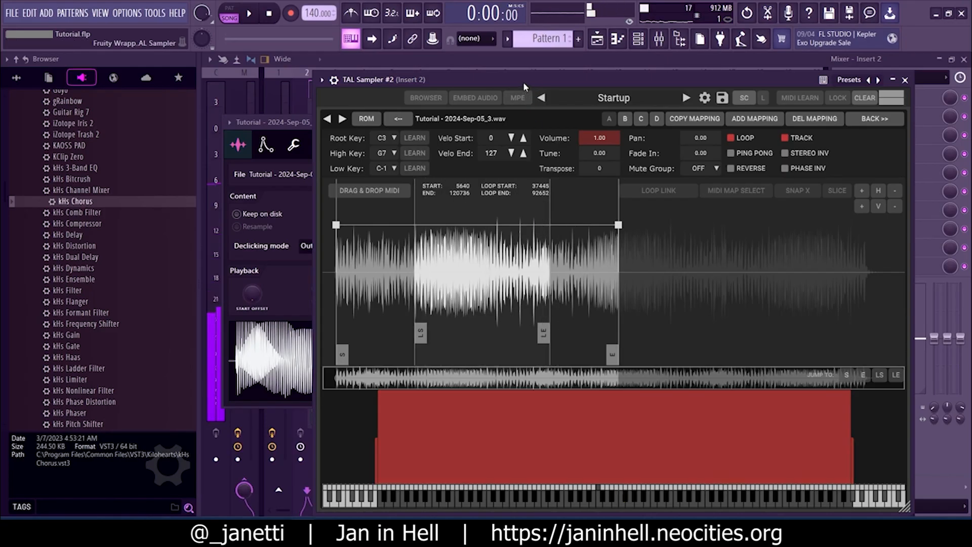
drag(531, 73, 535, 72)
key(r)
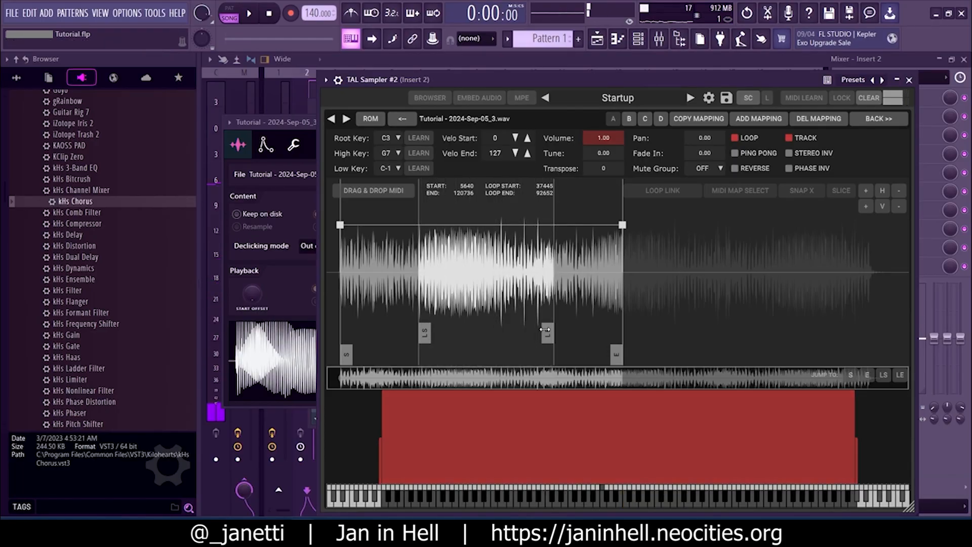
drag(553, 329, 538, 329)
key(r)
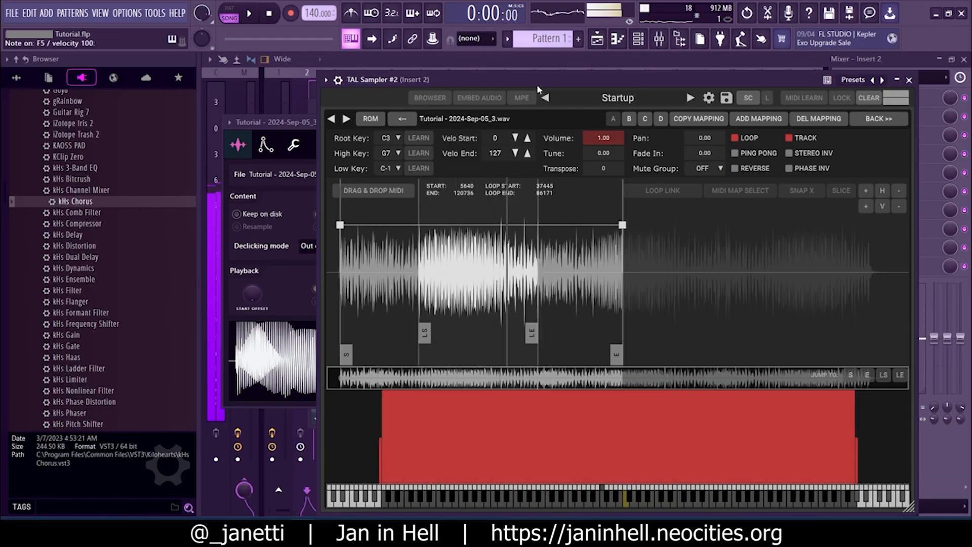
Step: Show the wrapper settings of TAL Sampler #2 and route the channel to mixer track 4
click(338, 80)
drag(559, 84, 401, 236)
scroll(729, 251, up, 2)
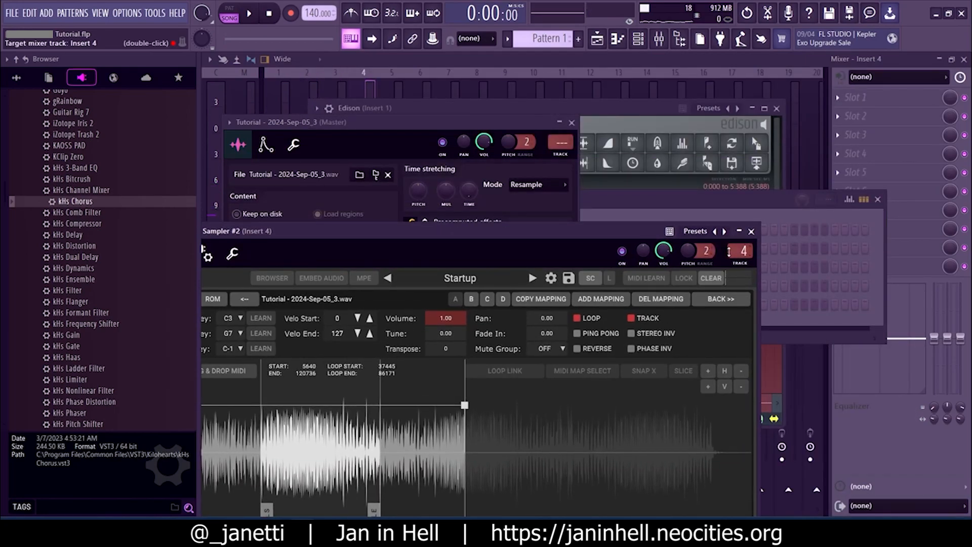
Step: Set the sample's loop end to 96973 and its loop start to 25923, auditioning a sustained note
drag(597, 229, 703, 128)
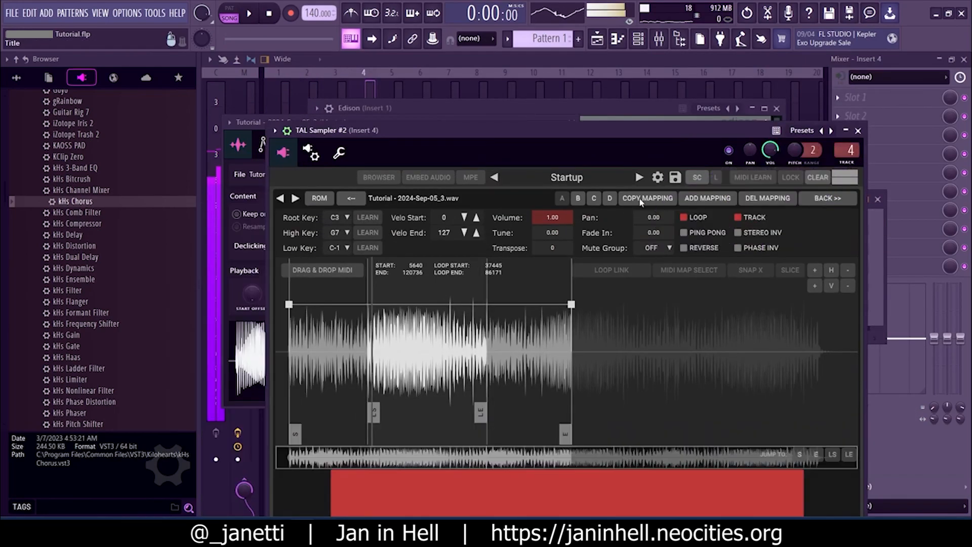
drag(501, 374, 536, 346)
key(r)
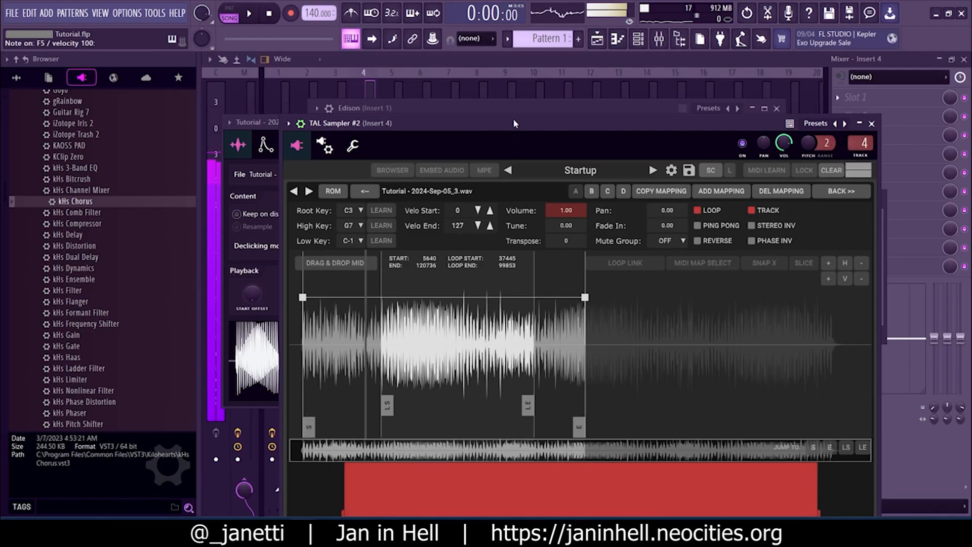
drag(530, 404, 524, 404)
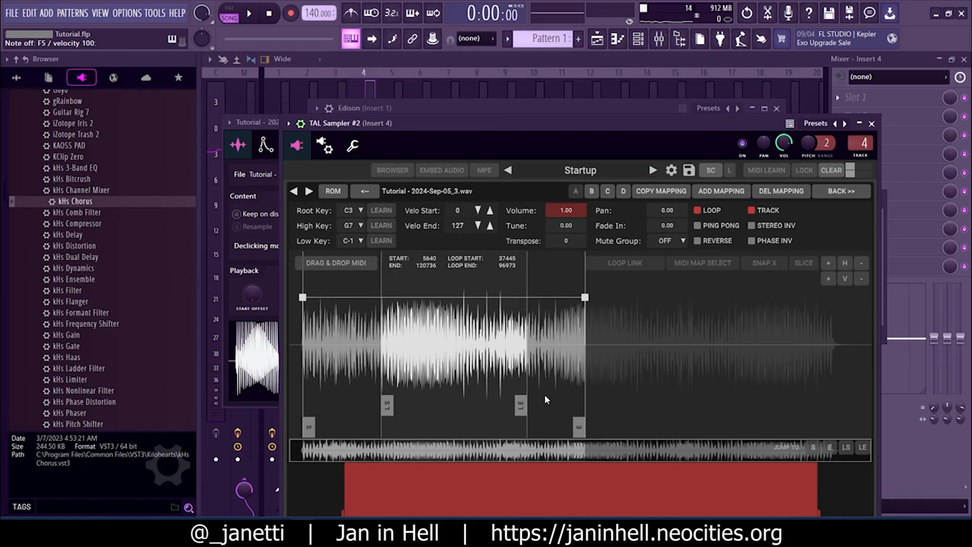
drag(380, 404, 349, 400)
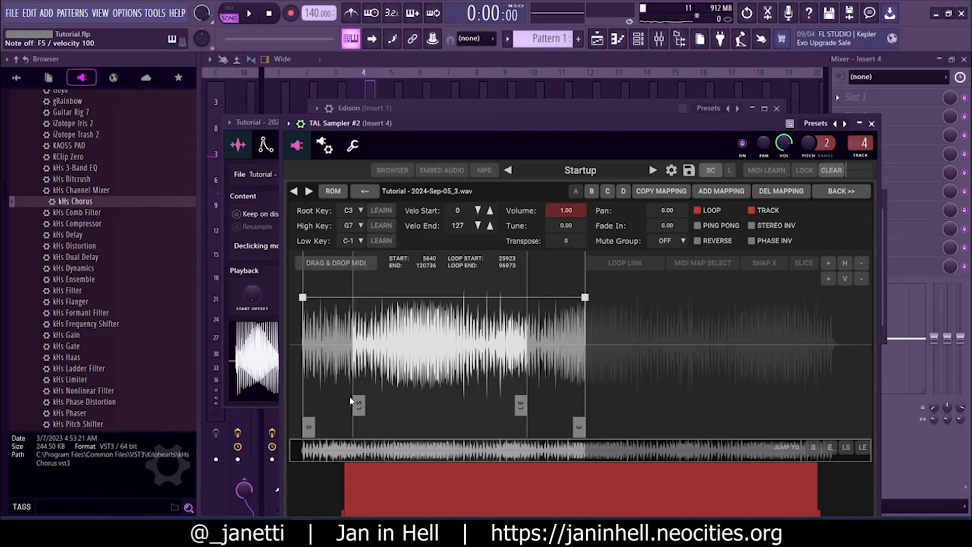
key(r)
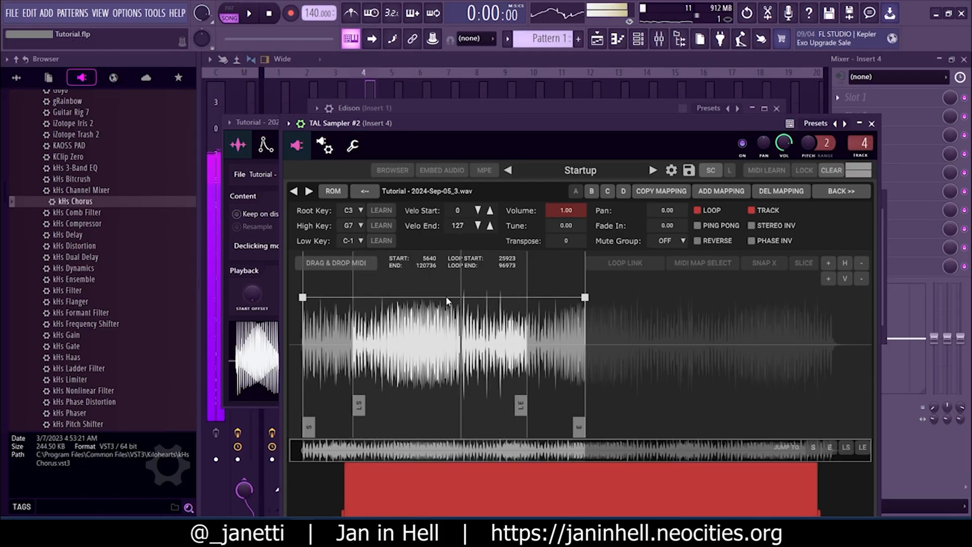
Step: Shorten the sample's loop end to 84491 while auditioning notes at several pitches
drag(520, 405, 505, 405)
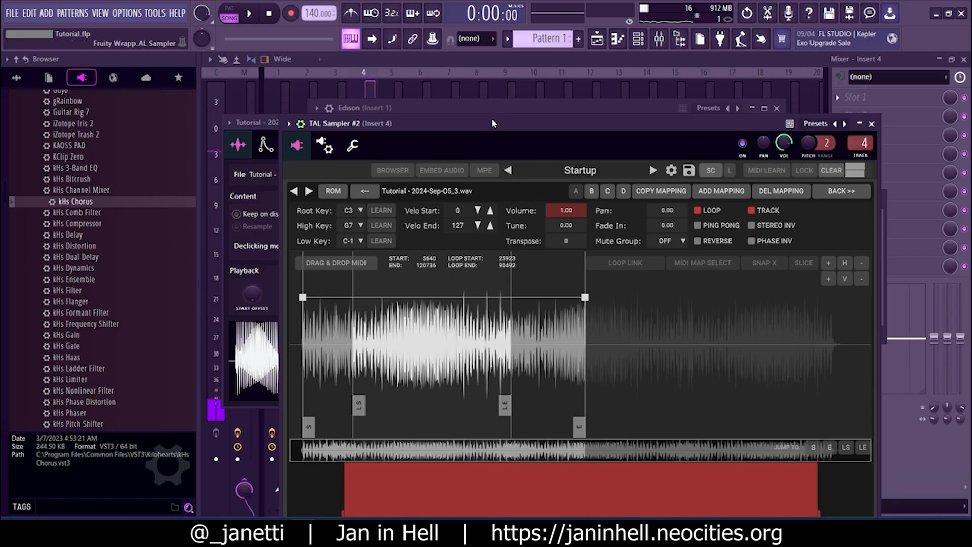
drag(490, 130, 511, 68)
drag(530, 339, 520, 339)
key(r)
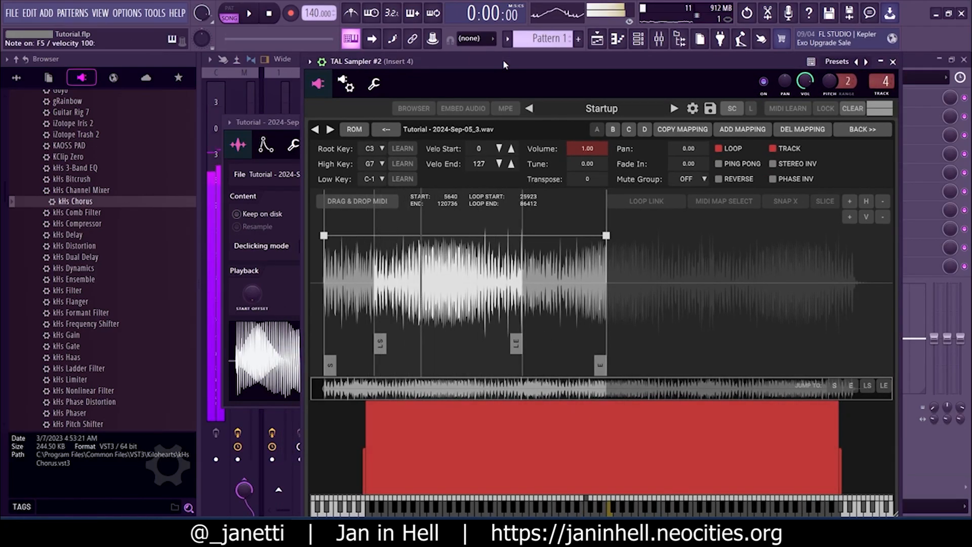
key(z)
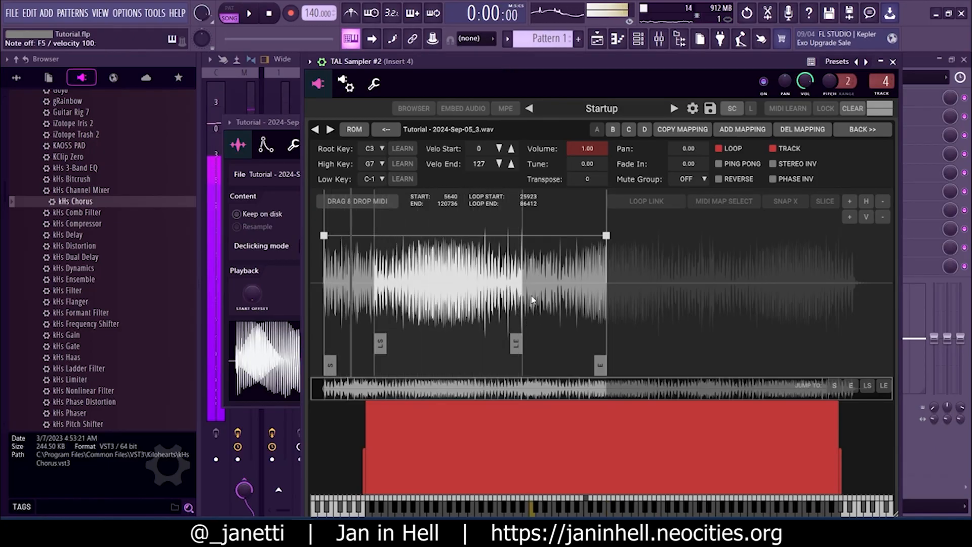
key(o)
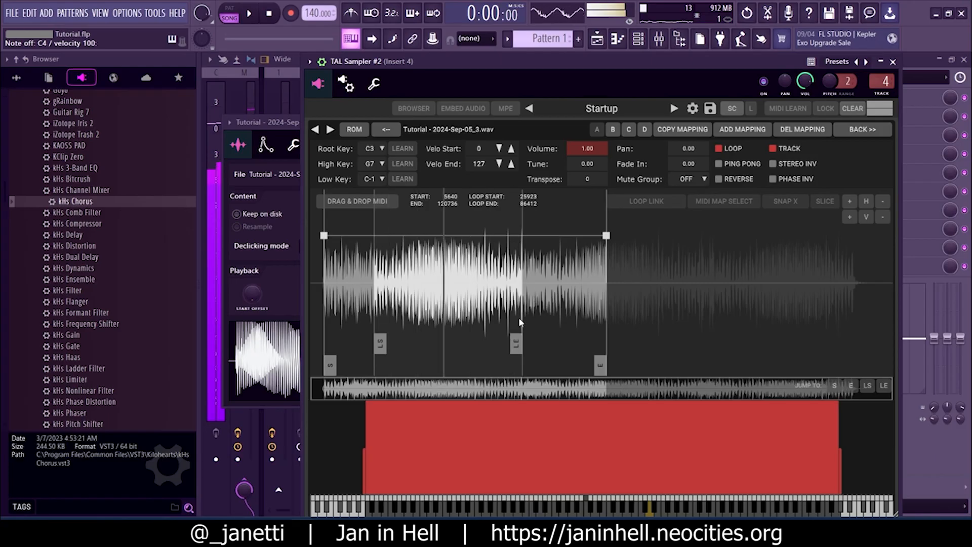
drag(520, 340, 518, 339)
Step: Fine-tune the sample's loop start to 25990 against the magnified waveform
scroll(362, 299, up, 3)
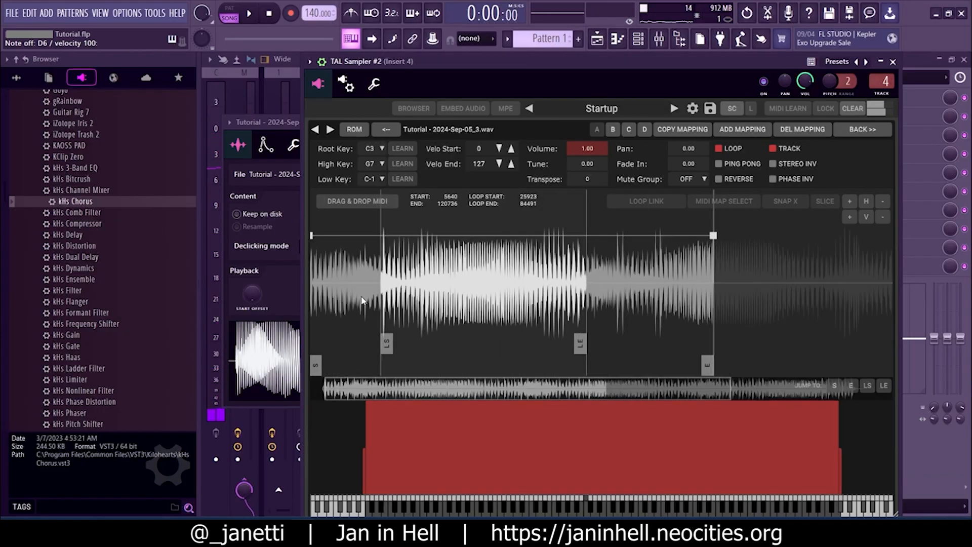
scroll(385, 284, up, 6)
scroll(413, 294, up, 6)
drag(392, 332, 417, 334)
Step: Set the loop end to 84316 near a zero crossing of the waveform and audition a sustained note
scroll(417, 334, down, 4)
scroll(417, 334, down, 6)
scroll(417, 334, down, 4)
scroll(724, 295, down, 3)
scroll(709, 299, up, 10)
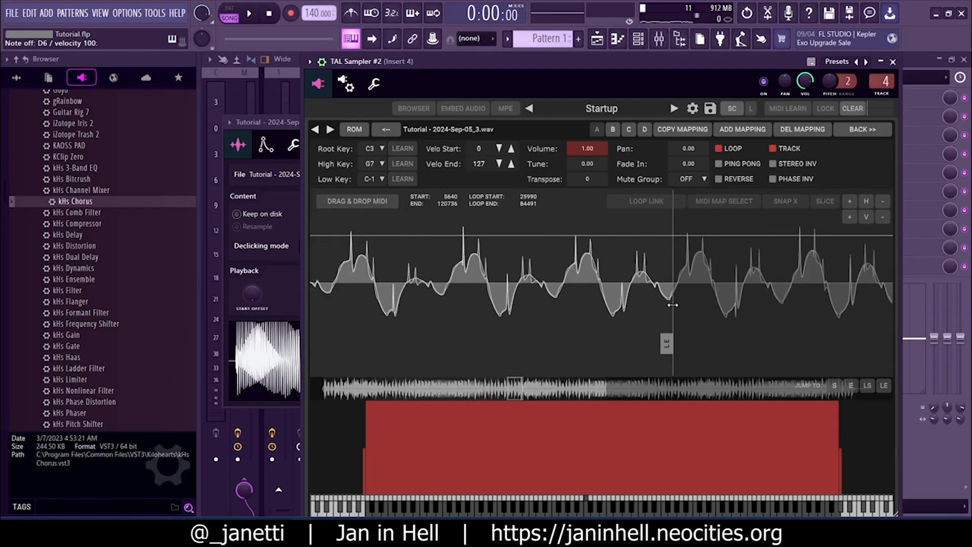
scroll(673, 319, up, 5)
drag(667, 343, 626, 344)
click(563, 63)
key(v)
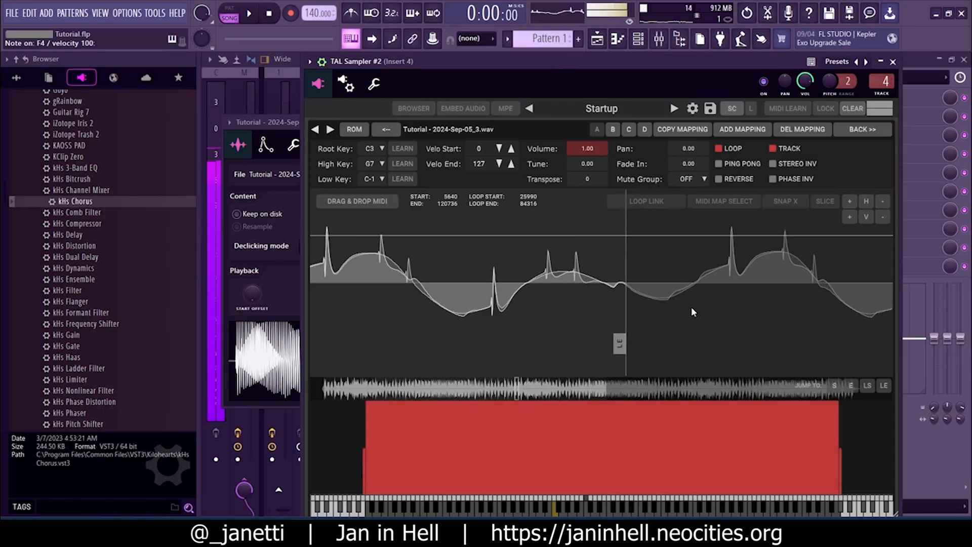
Step: Set the loop end to 83995 at an earlier point in the waveform cycle and audition the loop
scroll(691, 308, down, 2)
drag(648, 342, 595, 339)
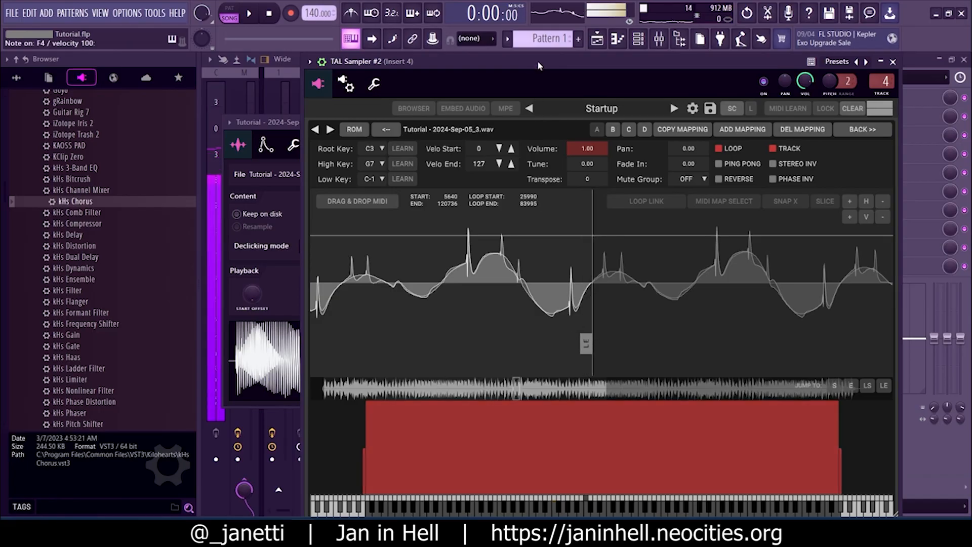
scroll(677, 261, down, 3)
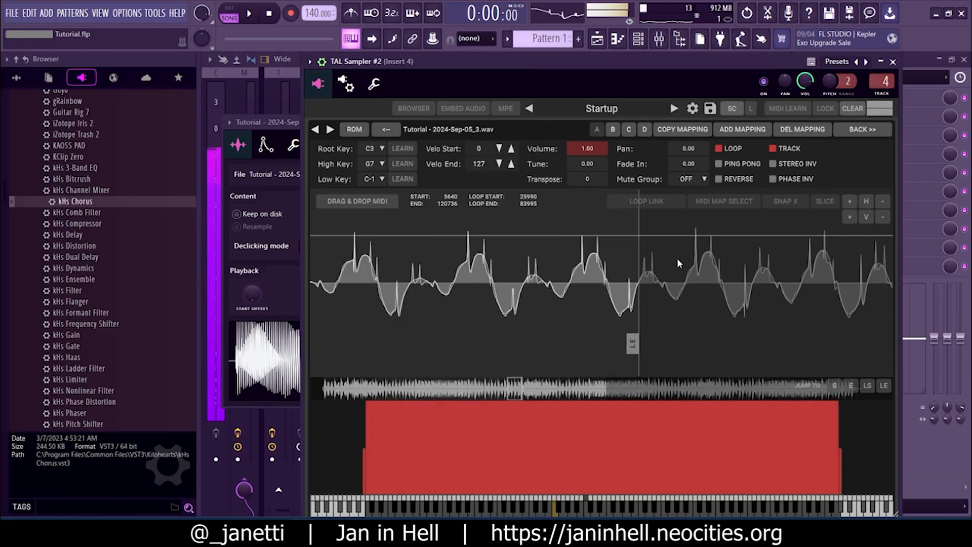
Step: Pull the sample's end point in to 84426, just past the loop end
scroll(678, 263, down, 8)
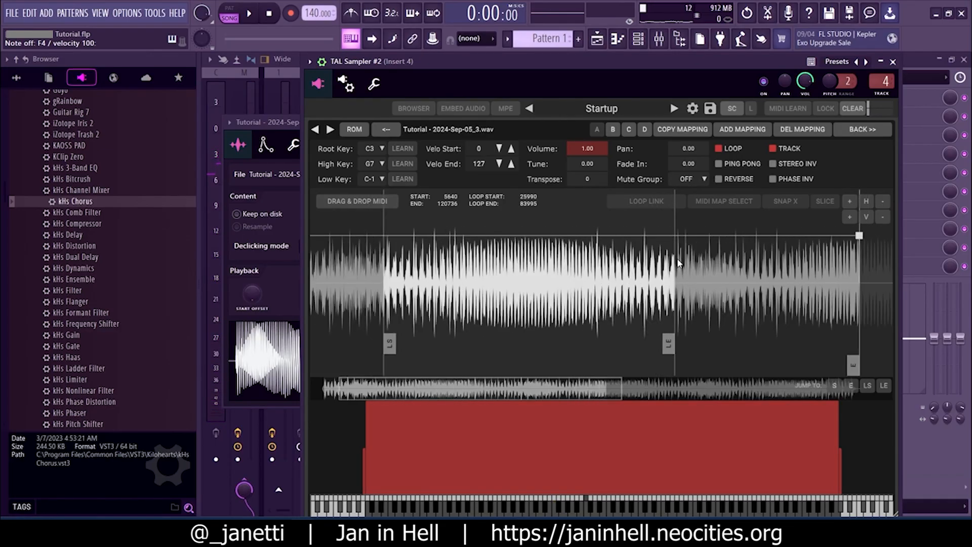
scroll(678, 263, down, 3)
drag(688, 362, 582, 360)
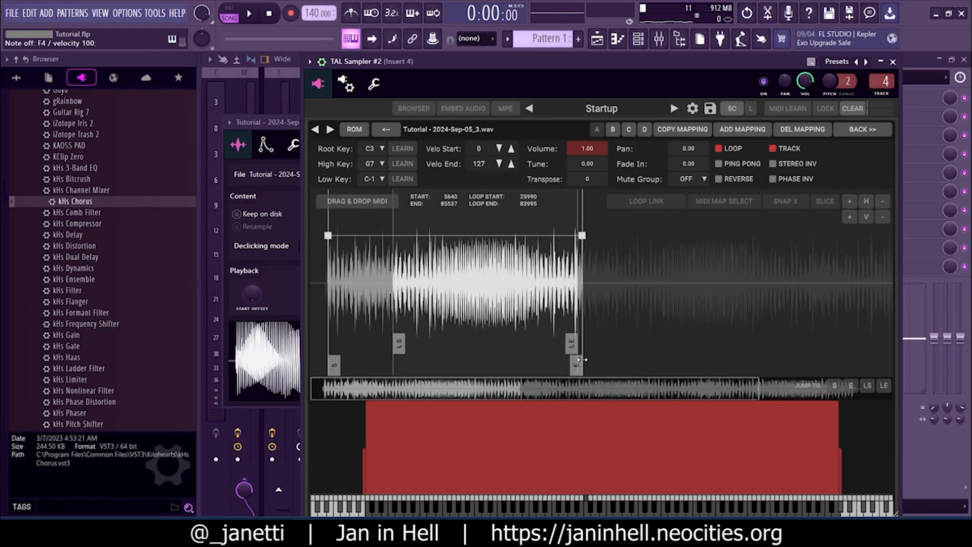
scroll(577, 364, up, 5)
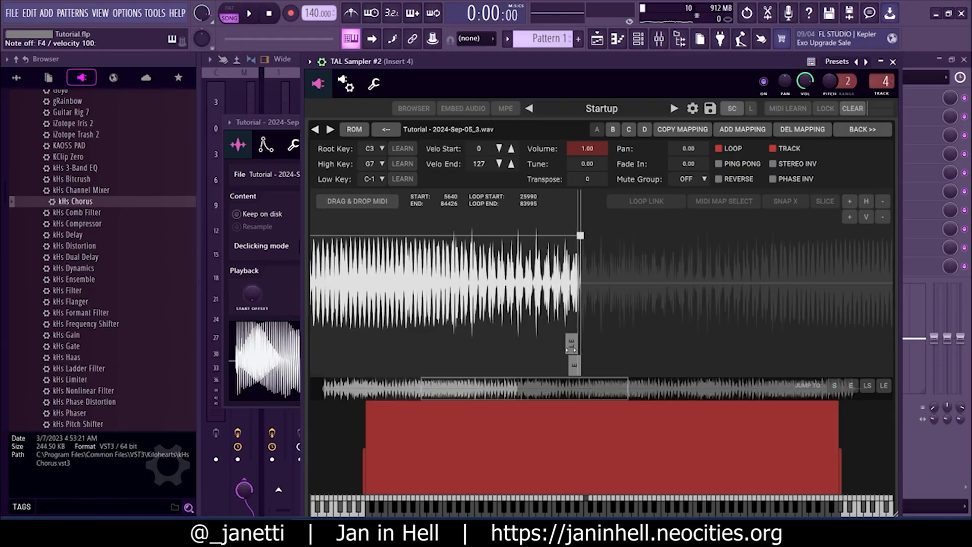
Step: Return to the sampler's main page and audition the looped sample at several pitches
click(862, 129)
drag(704, 56, 694, 49)
key(e)
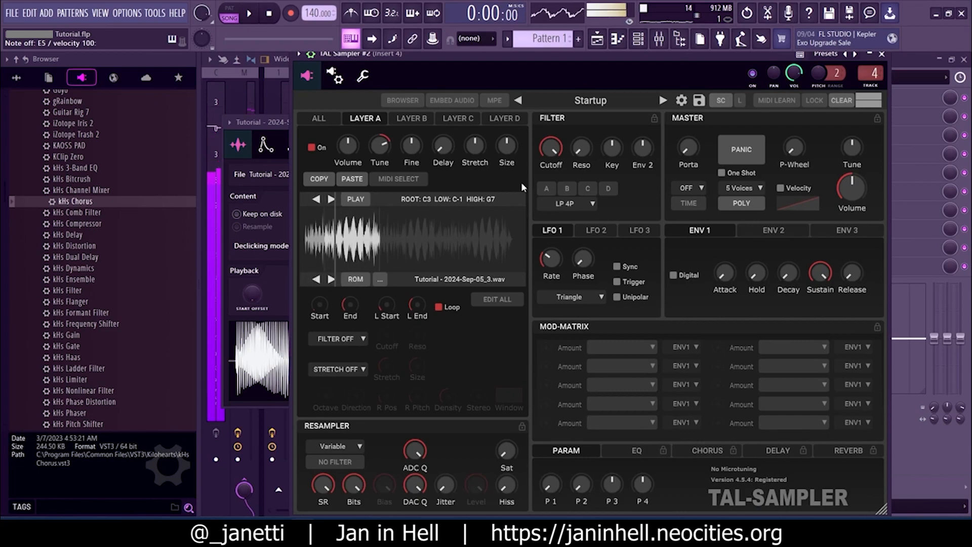
key(v)
key(y)
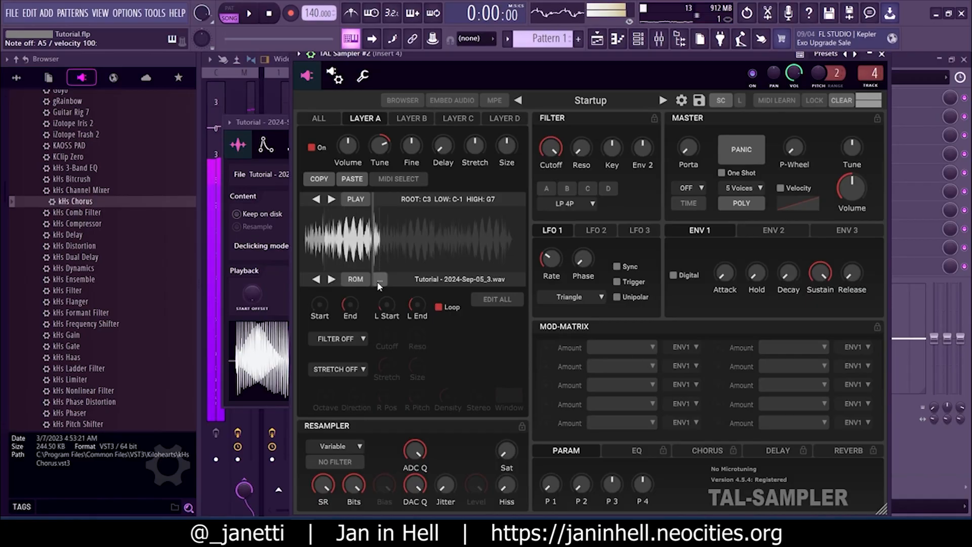
key(u)
Step: Switch the resampler to S 1000 mode with ADC Q at 79.37% and audition a note
click(349, 446)
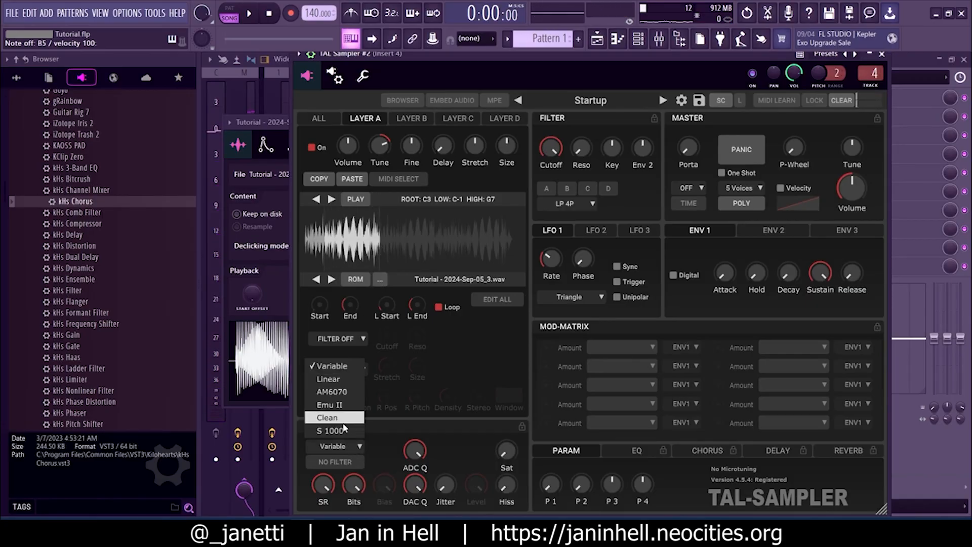
click(341, 431)
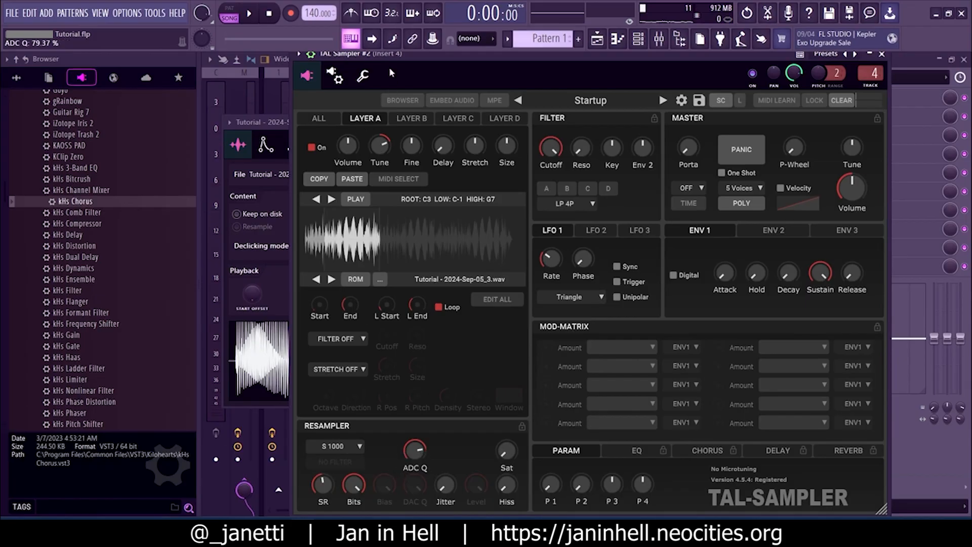
drag(401, 55, 401, 55)
key(y)
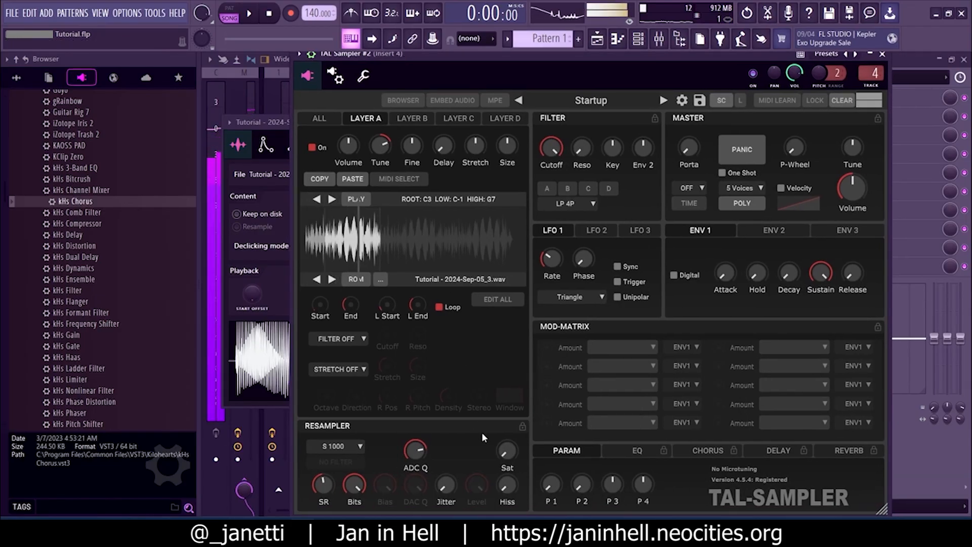
Step: Set the resampler's saturation to 0.94, slightly lower its bits and add a little hiss, then close the sampler
drag(510, 359, 515, 353)
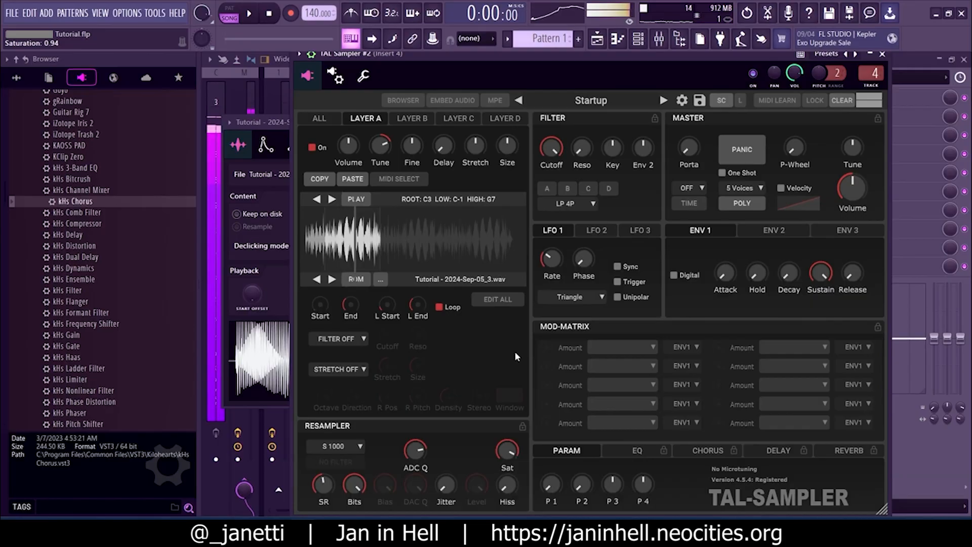
drag(491, 453, 491, 454)
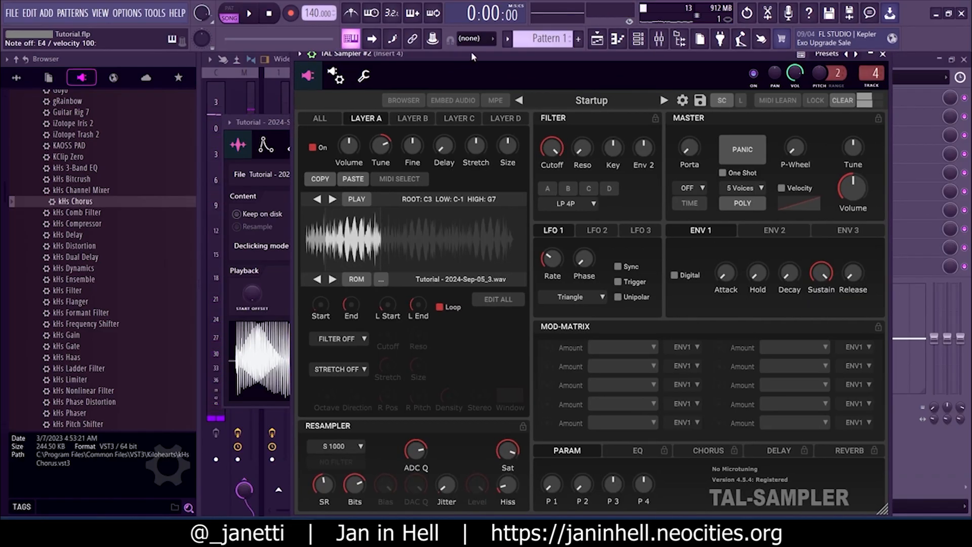
drag(471, 51, 457, 69)
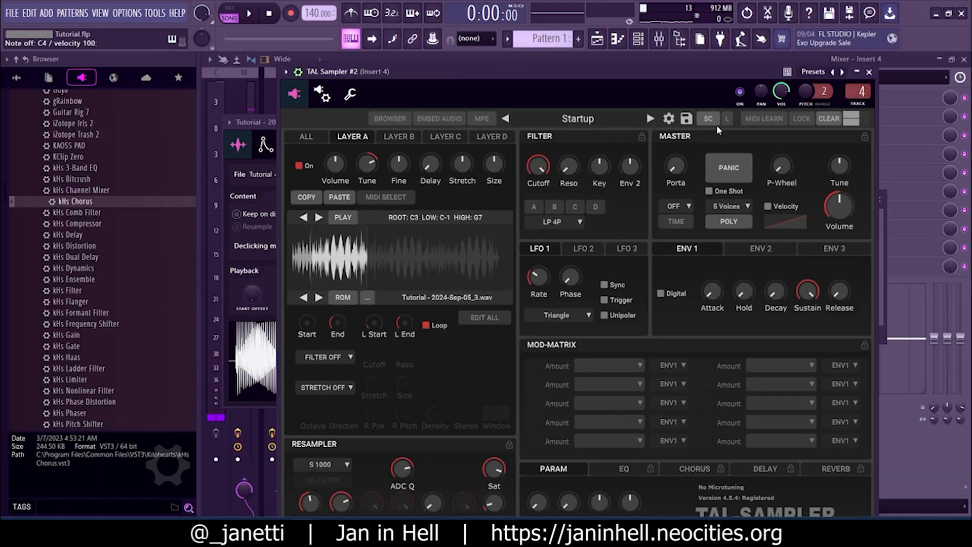
click(869, 72)
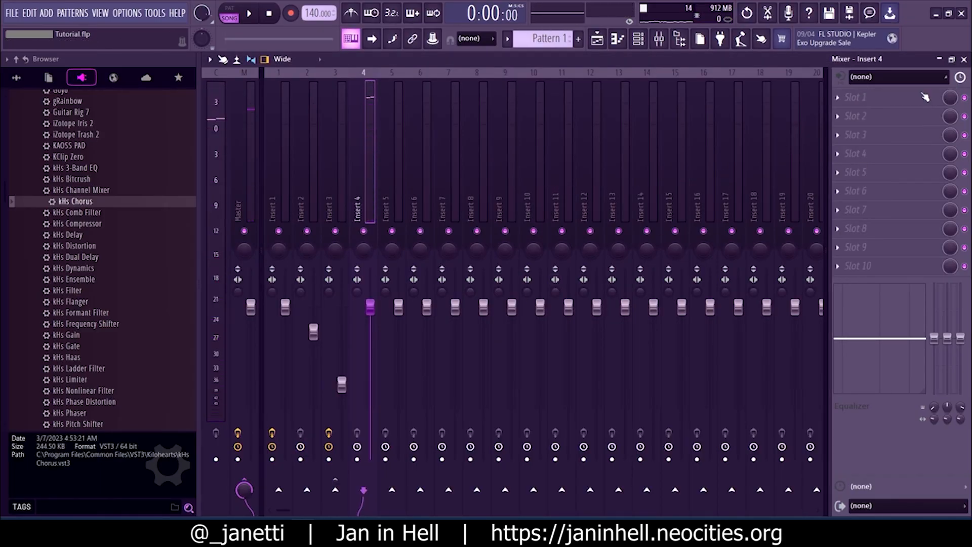
Step: Add Fruity Balance to slot 1 of Insert 4, lower its volume to -2.7 dB, and audition a note
middle_click(900, 98)
text(bal)
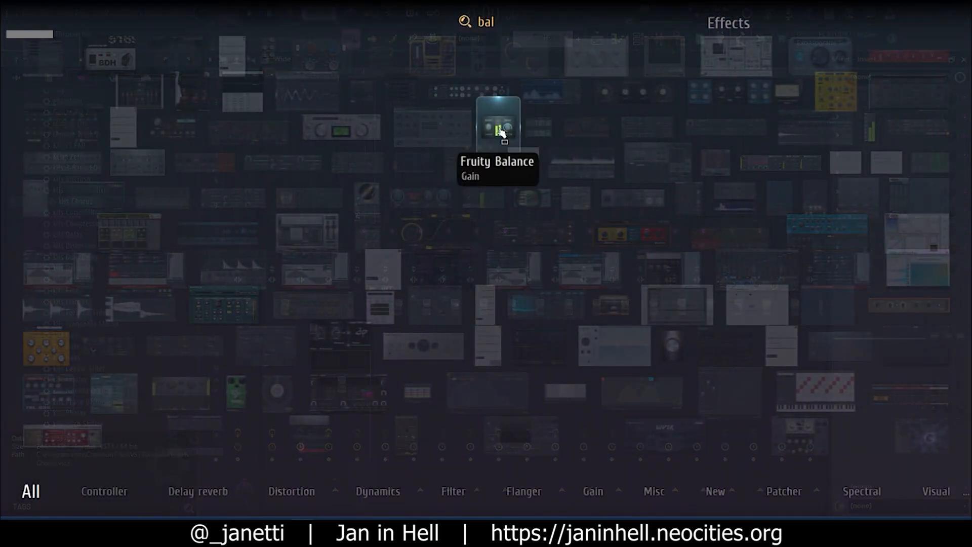
click(498, 127)
drag(300, 140, 490, 169)
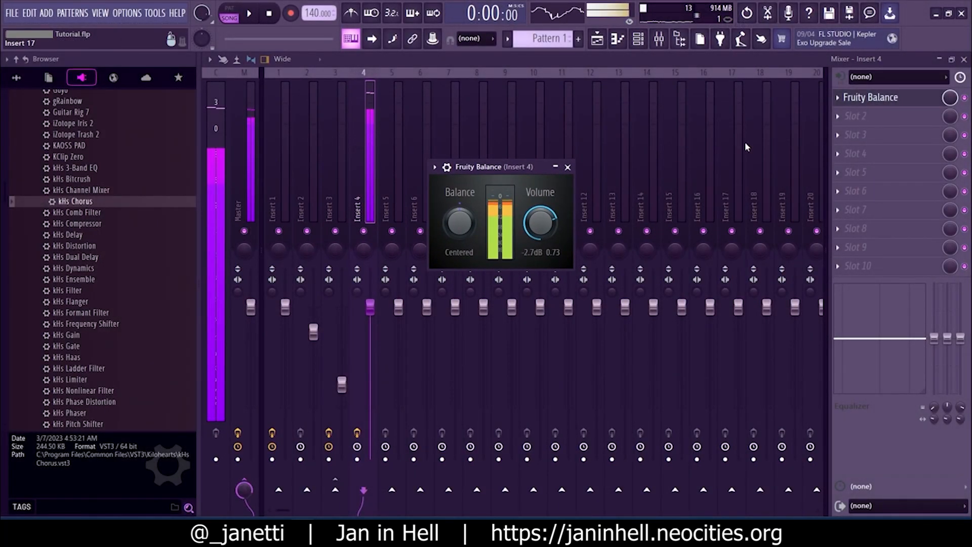
key(b)
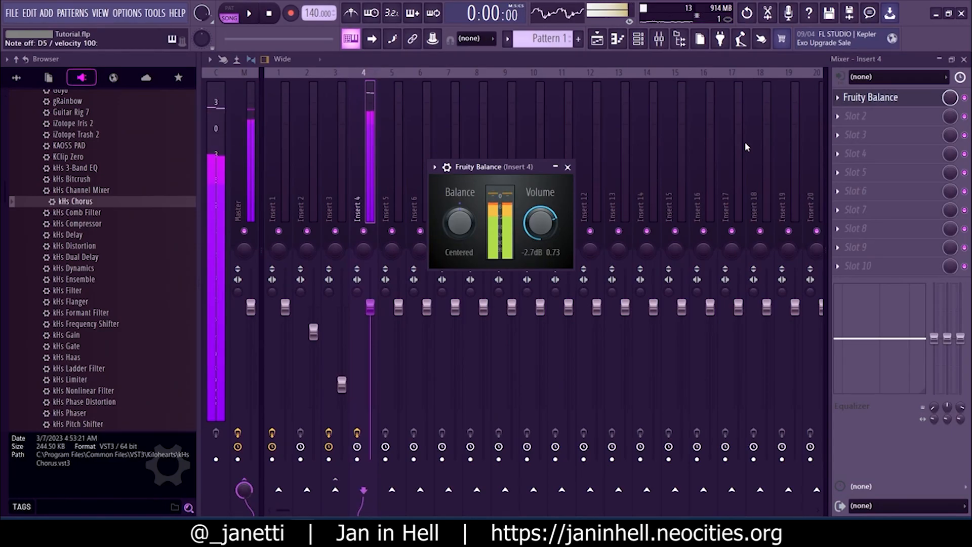
click(853, 137)
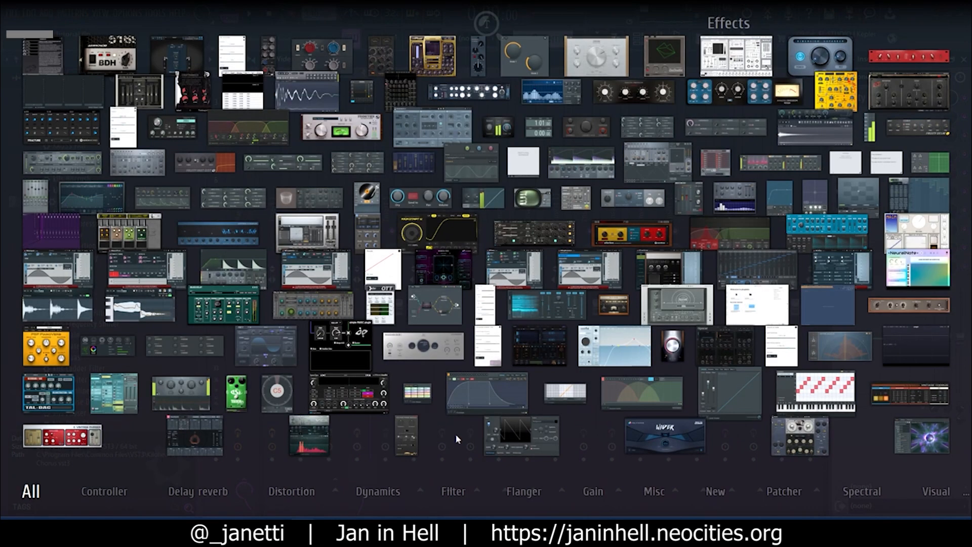
click(377, 491)
click(467, 443)
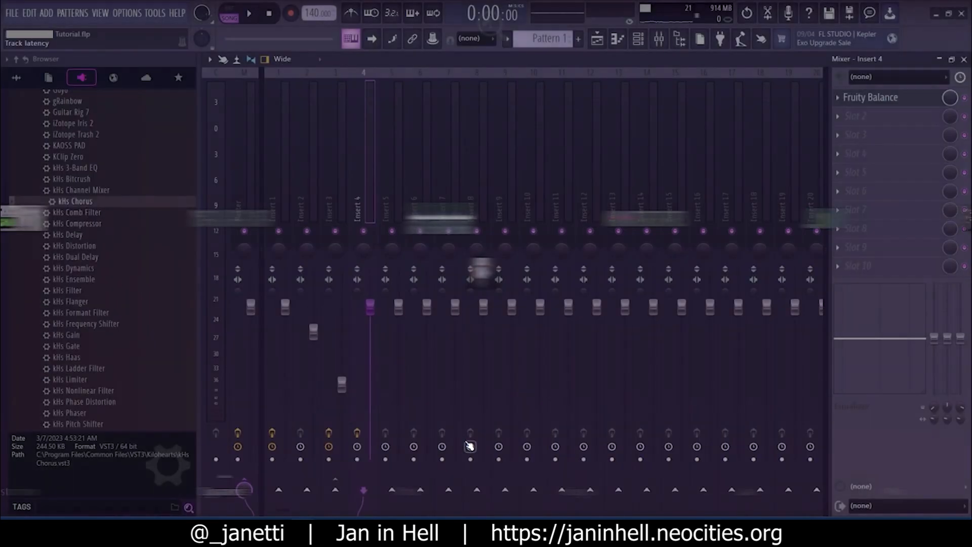
Step: Add Frequency Splitter to slot 2 of Insert 4 and route the insert to Inserts 5 and 6 instead of the master
click(859, 119)
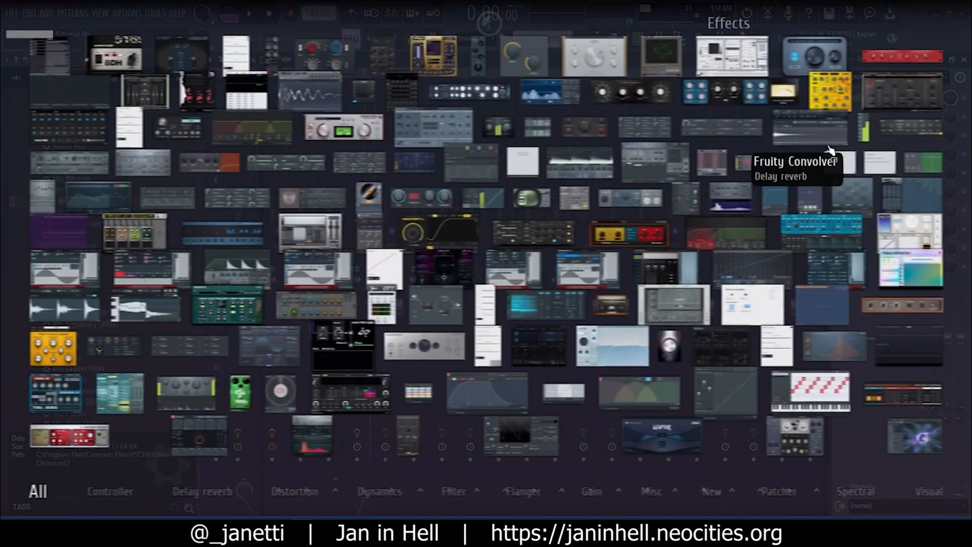
text(fre)
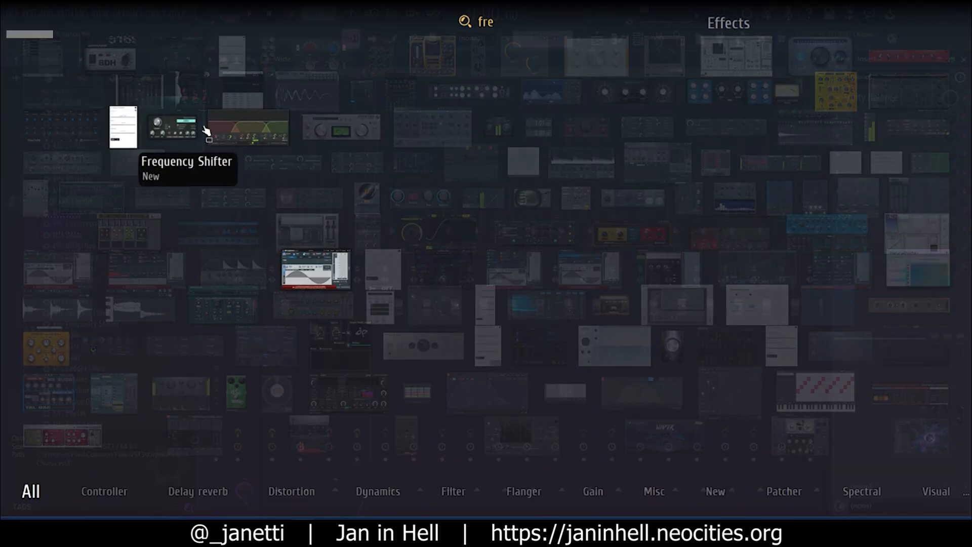
click(261, 136)
click(390, 493)
click(419, 492)
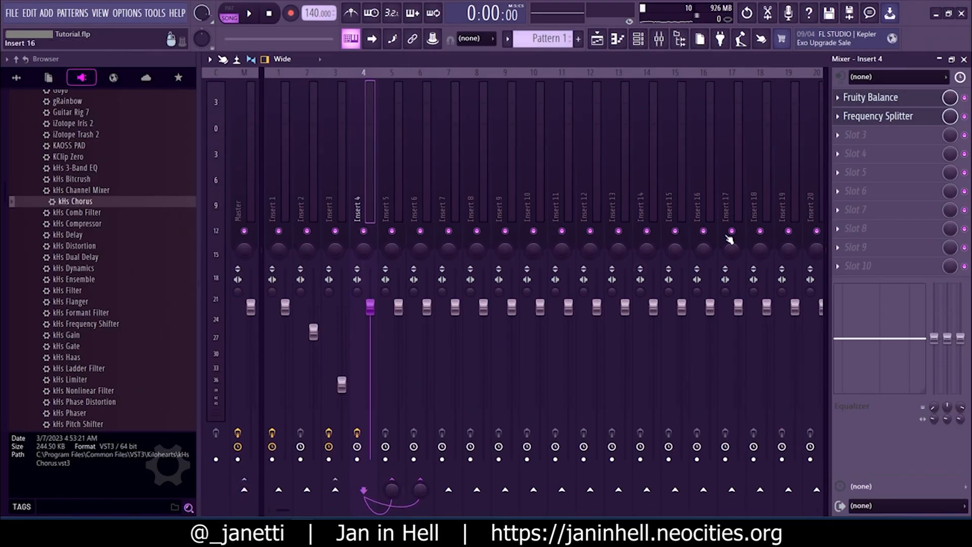
Step: Set Frequency Splitter to two bands and adjust the low/high crossover frequency while playing notes
click(874, 118)
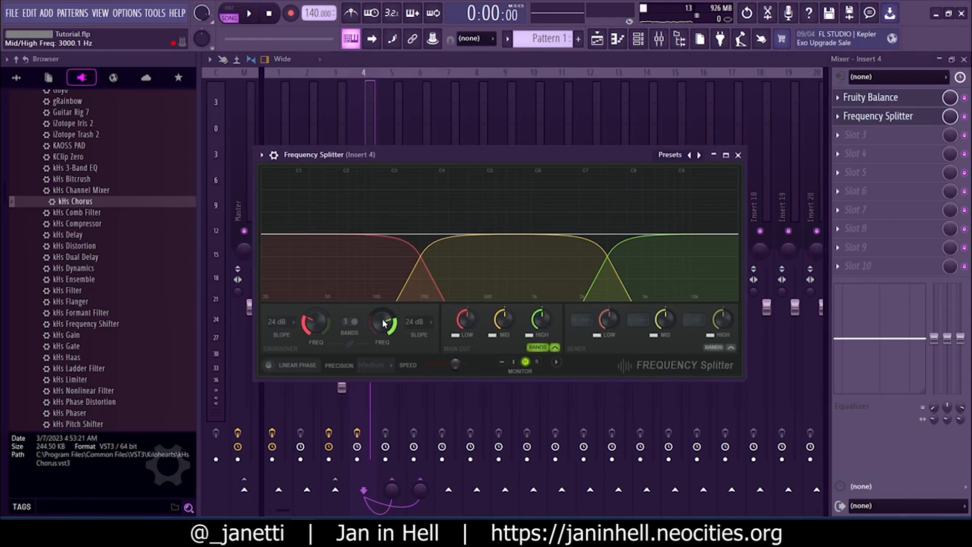
click(351, 323)
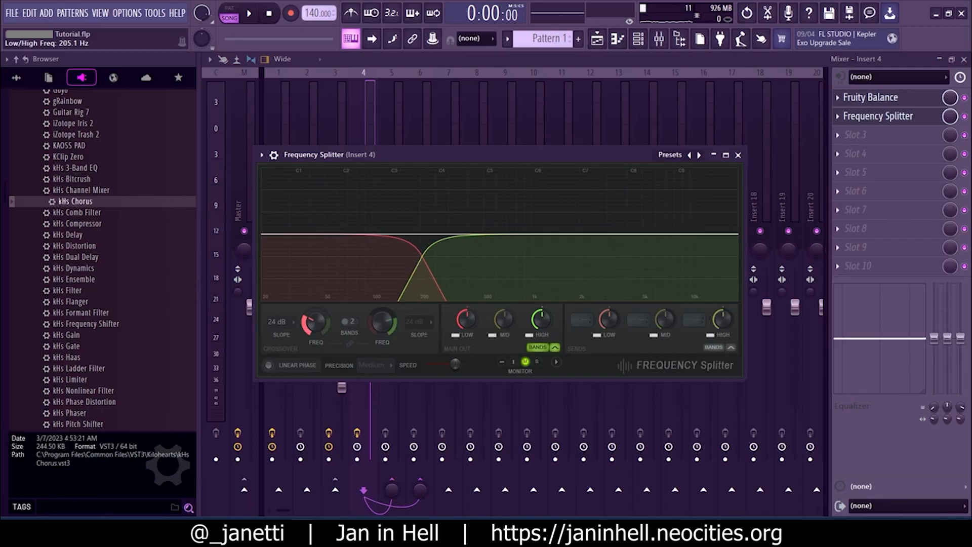
drag(315, 323, 315, 308)
drag(375, 158, 430, 151)
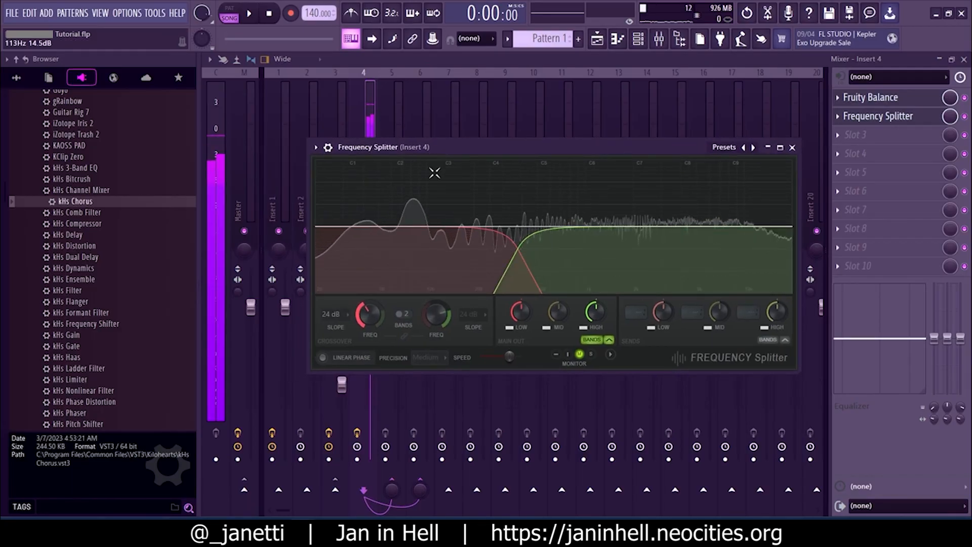
drag(372, 307, 375, 312)
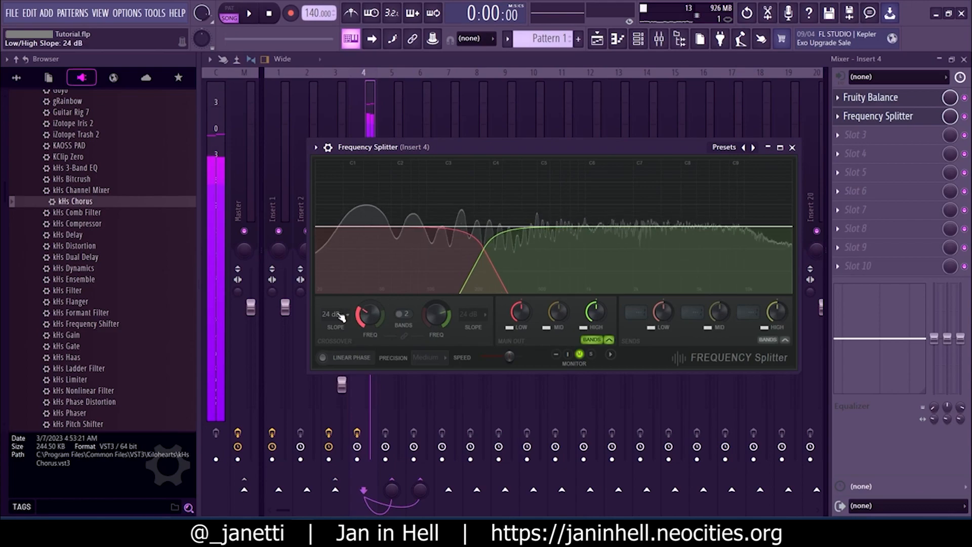
Step: Assign Frequency Splitter's low band to send 1 and its high band to send 2
drag(626, 315, 627, 312)
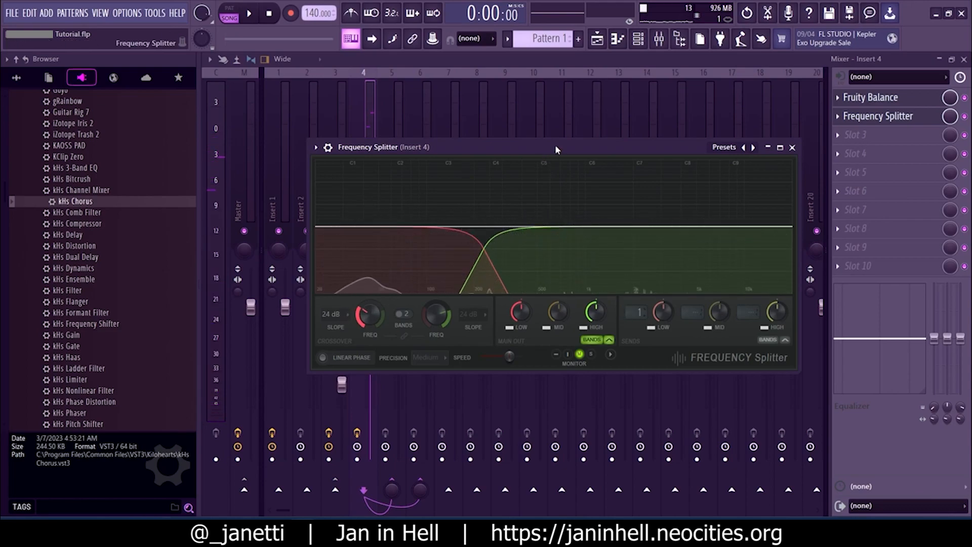
drag(555, 151, 511, 150)
drag(698, 315, 697, 308)
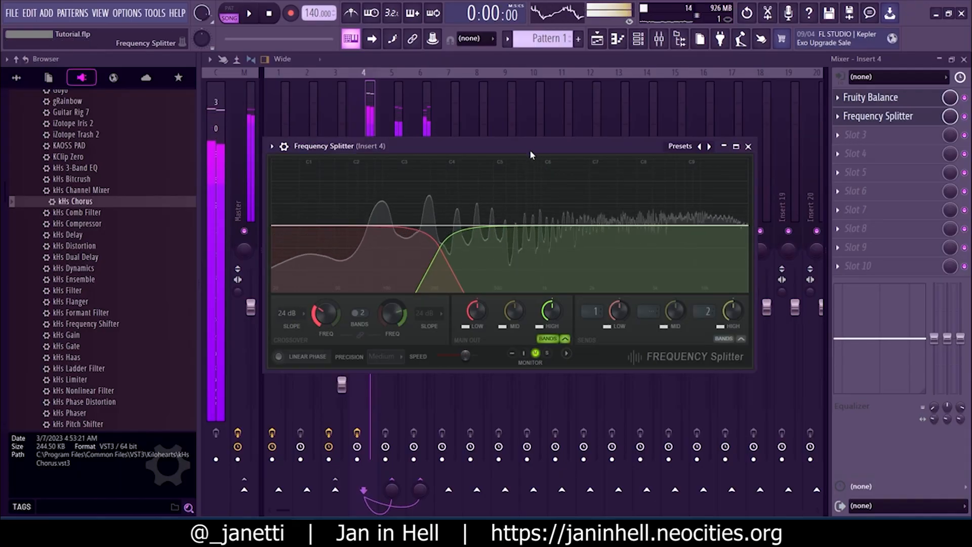
Step: Switch Frequency Splitter to three bands and fine-tune the low/mid crossover frequency while playing notes
drag(529, 151, 573, 163)
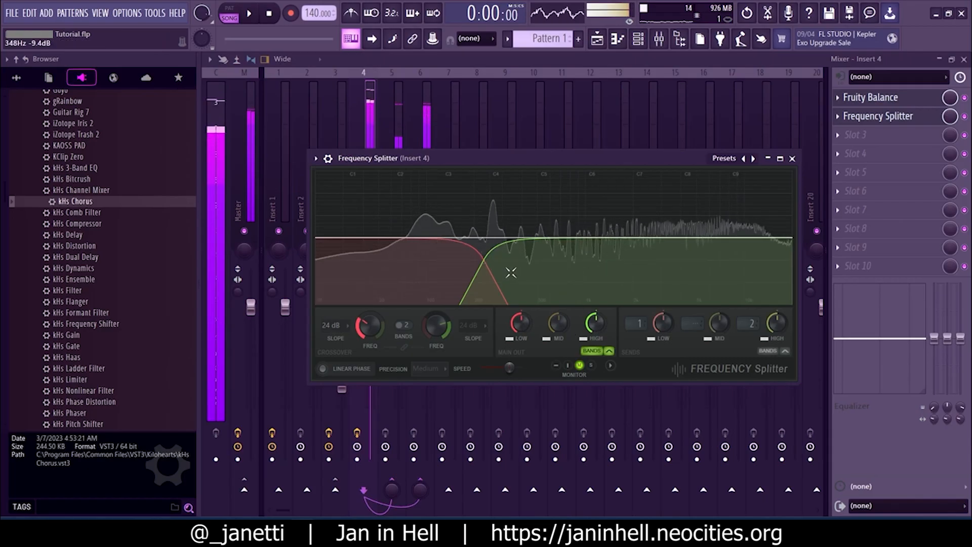
click(406, 338)
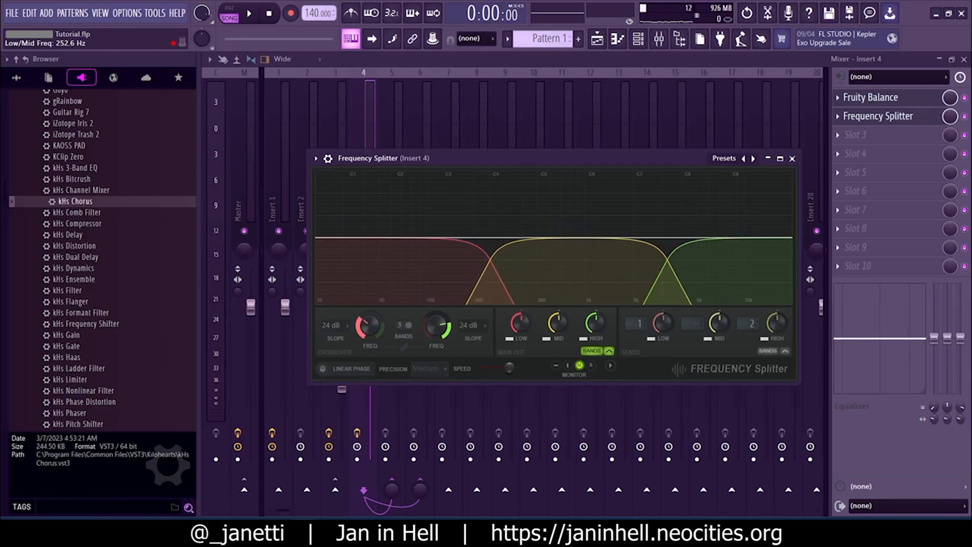
drag(370, 326, 370, 320)
drag(432, 157, 435, 159)
drag(373, 328, 373, 329)
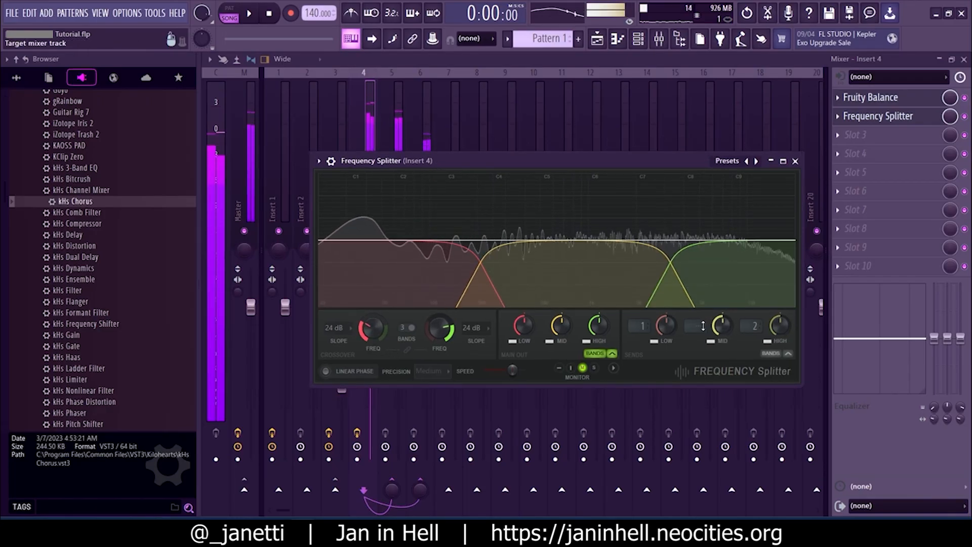
Step: Assign Frequency Splitter's mid band to send 2 and route Insert 4 to Insert 7 as a third destination for the high band
drag(698, 328, 696, 322)
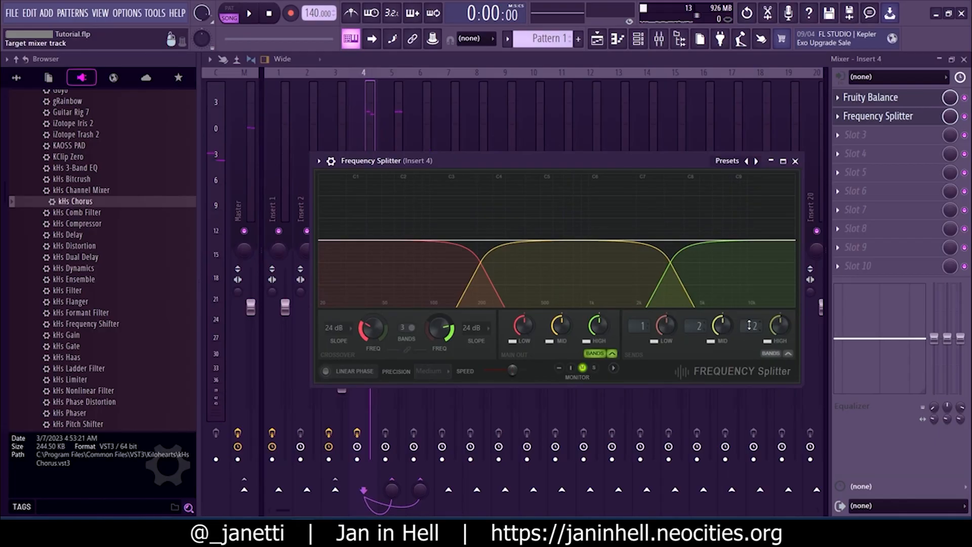
click(397, 126)
click(371, 193)
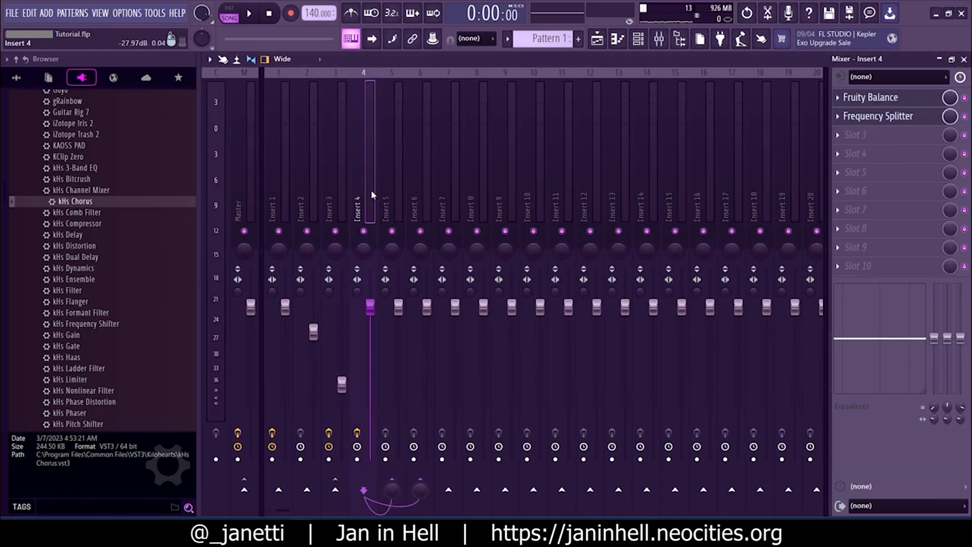
click(449, 490)
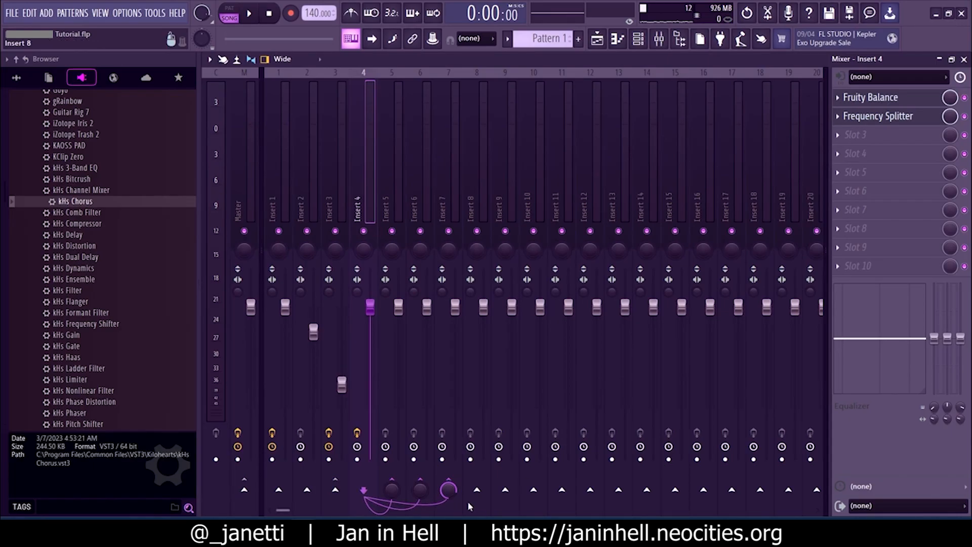
click(891, 115)
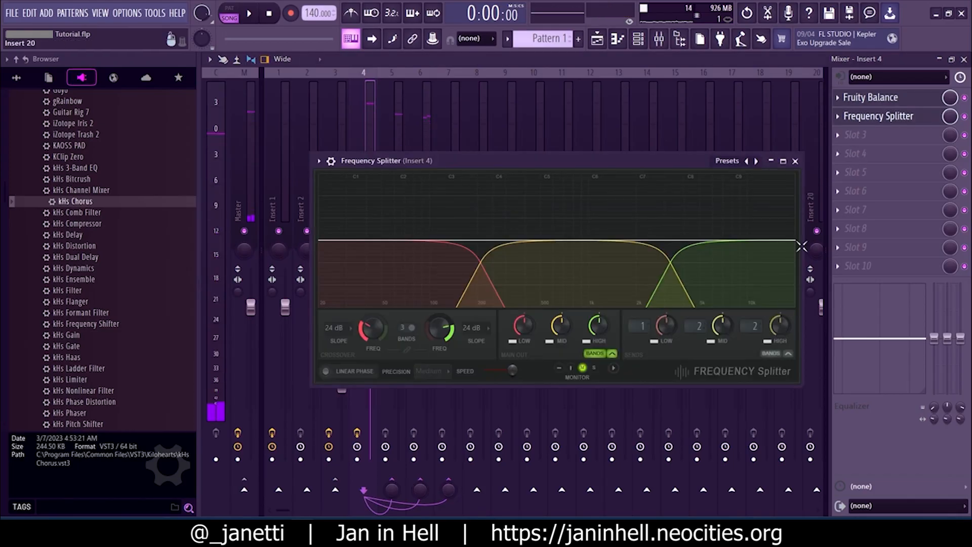
click(574, 134)
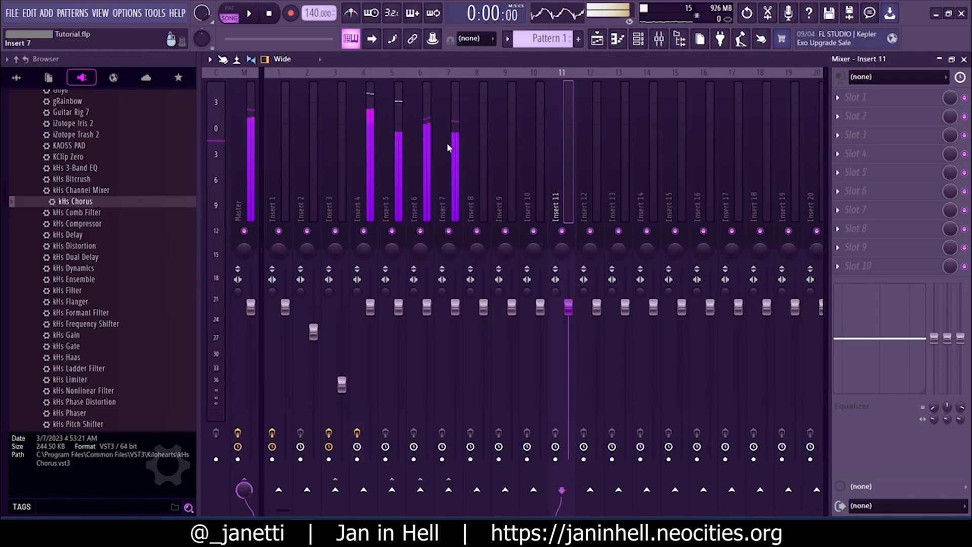
Step: Mute Inserts 6 and 7 to audition only the low band on Insert 5
click(433, 146)
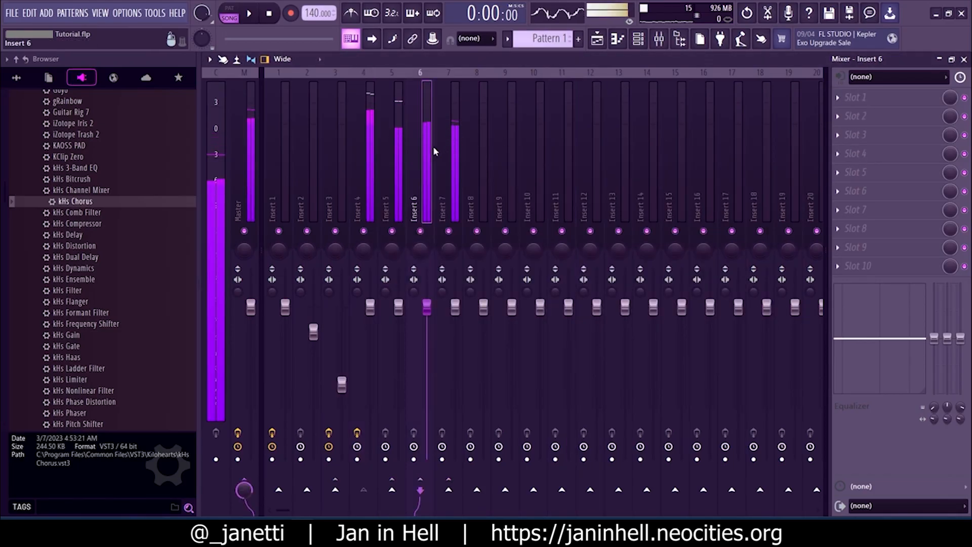
click(398, 159)
click(448, 230)
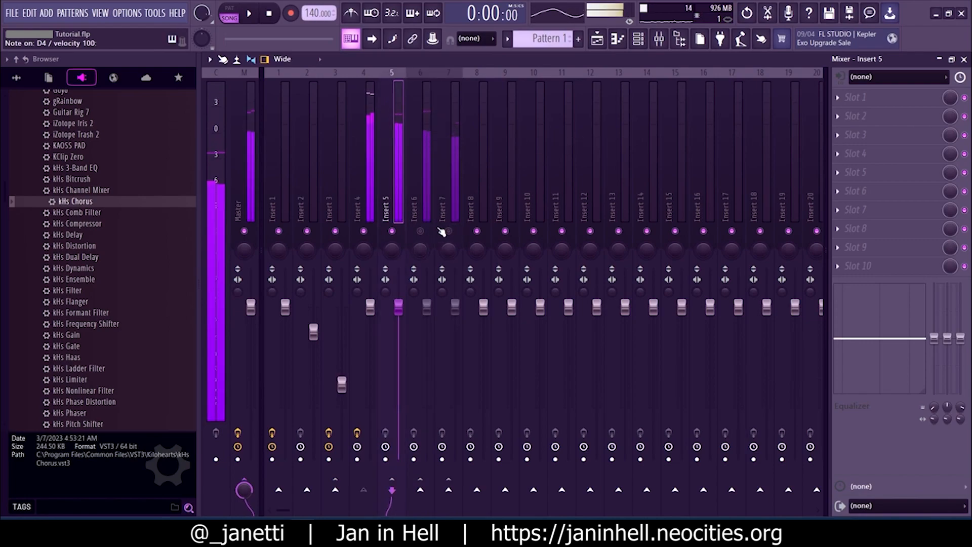
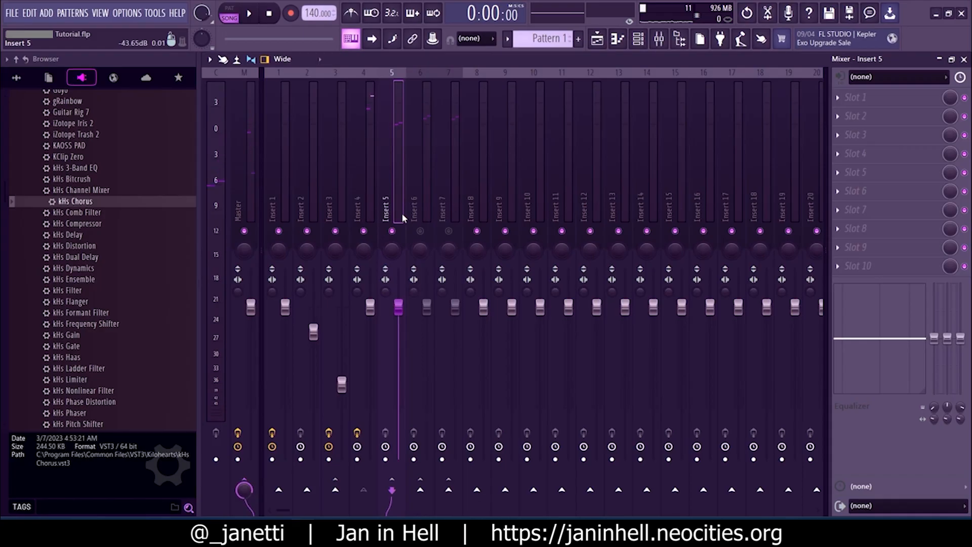
Step: Unmute Insert 6 to audition the mid band, and swap the mutes so Insert 7 plays while Insert 6 is silenced
click(417, 195)
click(454, 190)
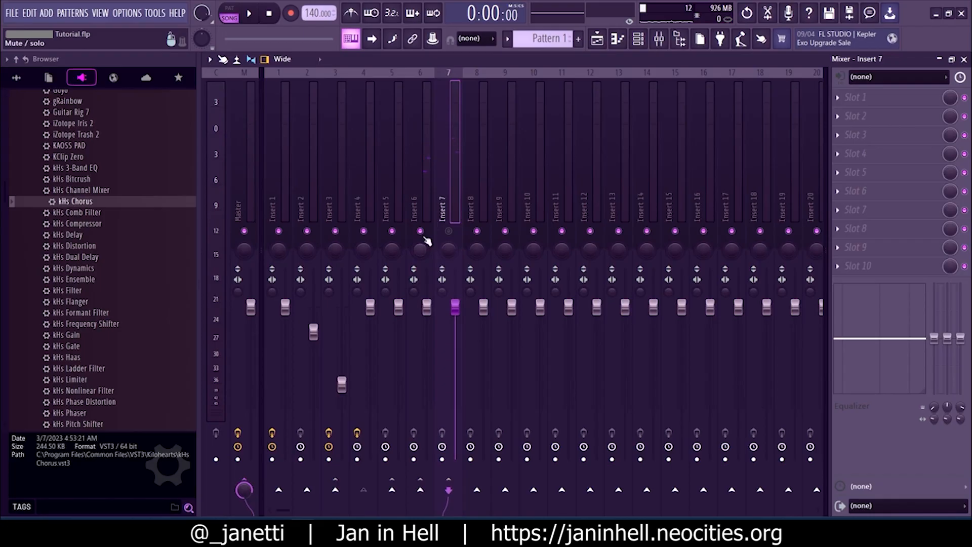
key(z)
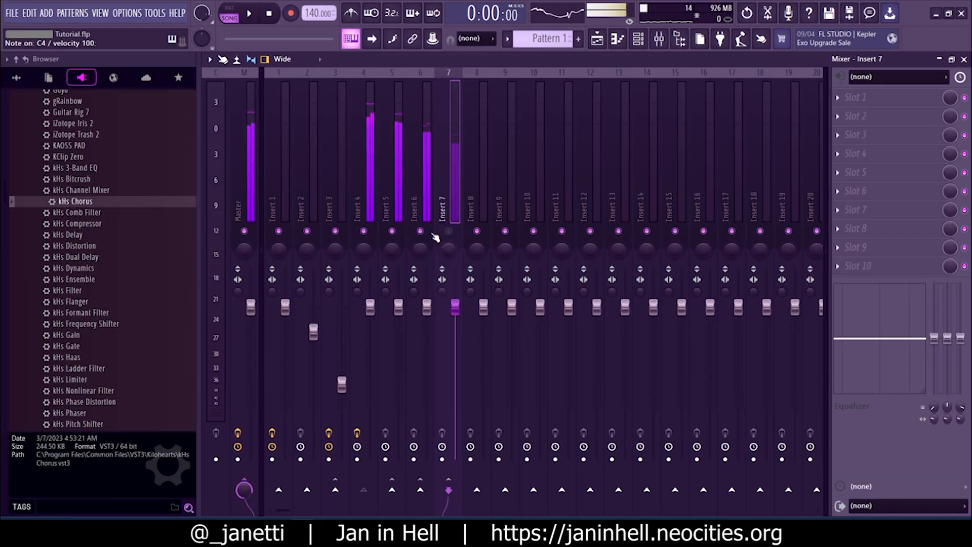
click(442, 233)
click(424, 232)
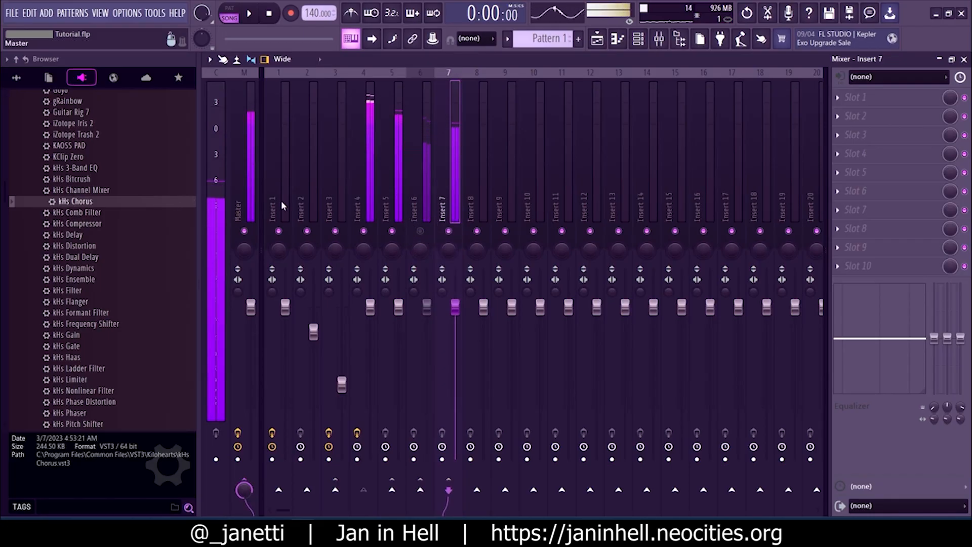
Step: Add FetDrive to slot 1 of Insert 7
key(F8)
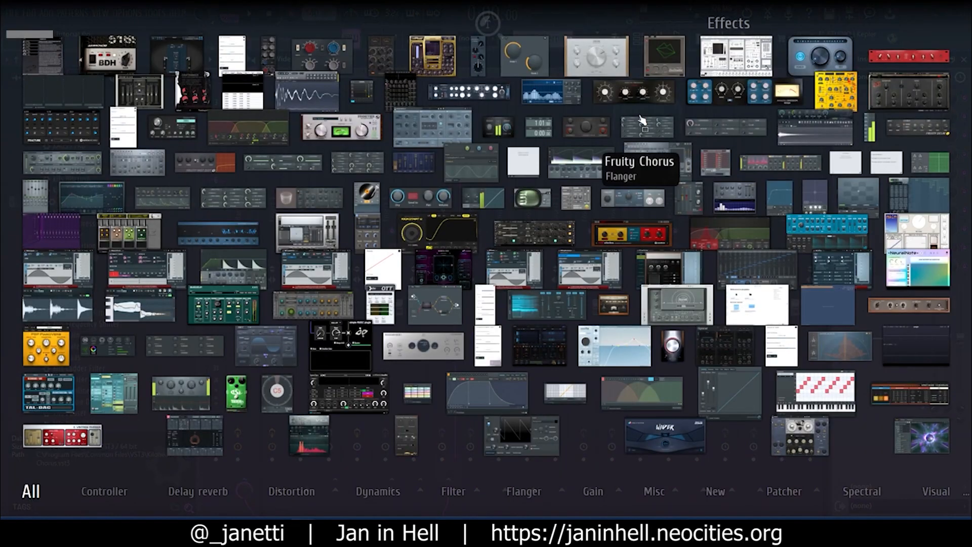
click(639, 97)
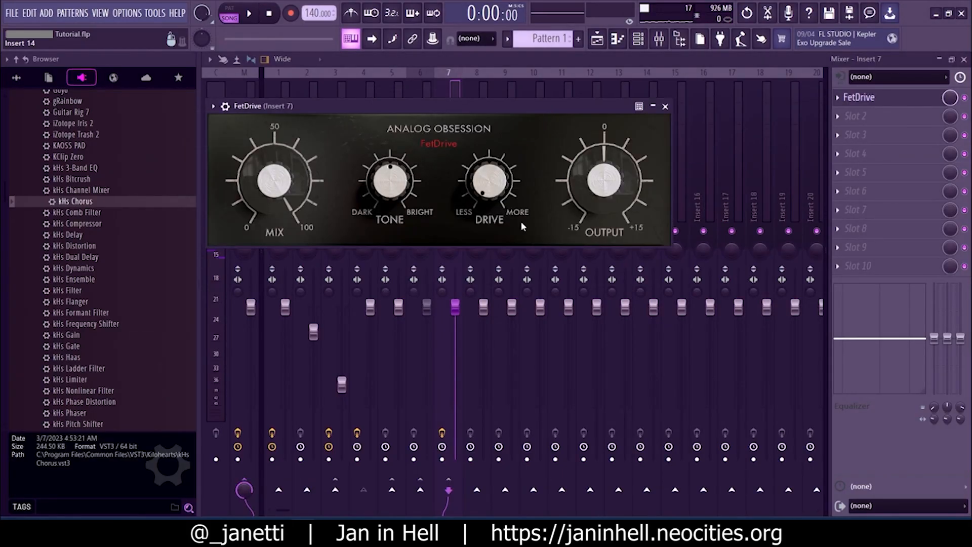
drag(433, 109, 536, 119)
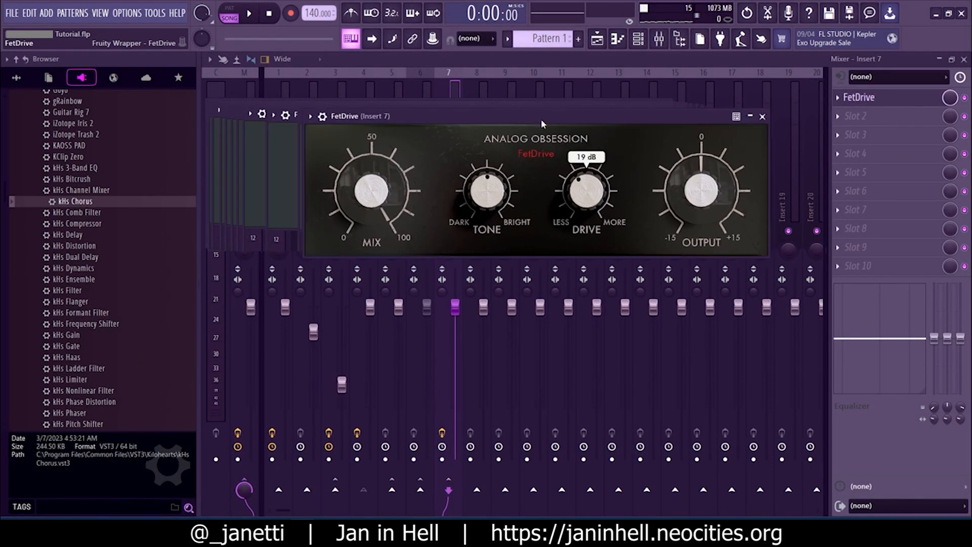
Step: Brighten FetDrive's tone, increase its drive to about the middle, and raise its output to about 7.3 dB while playing notes
scroll(512, 189, up, 4)
drag(705, 191, 707, 164)
mouse_move(593, 191)
mouse_down()
mouse_move(594, 164)
mouse_move(596, 181)
mouse_up()
drag(704, 186, 704, 190)
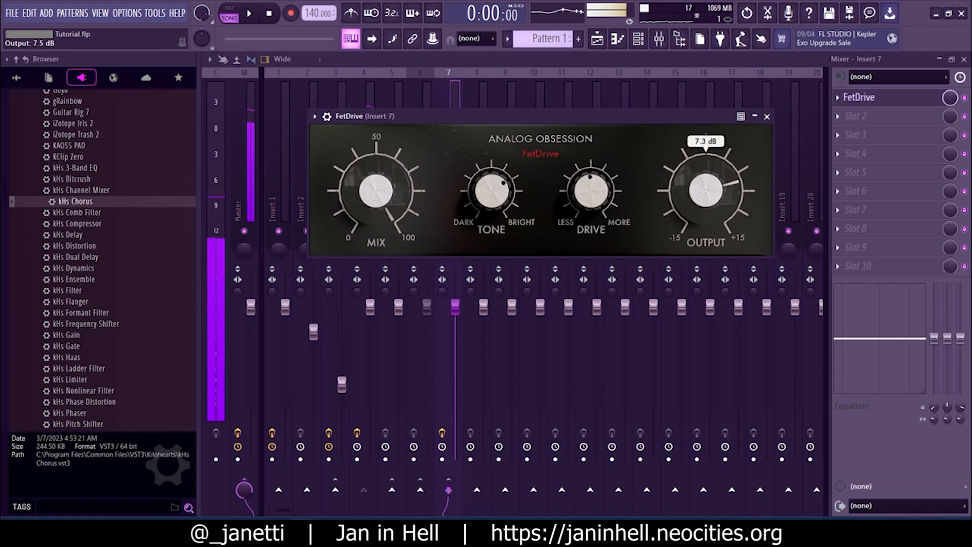
drag(608, 120, 531, 127)
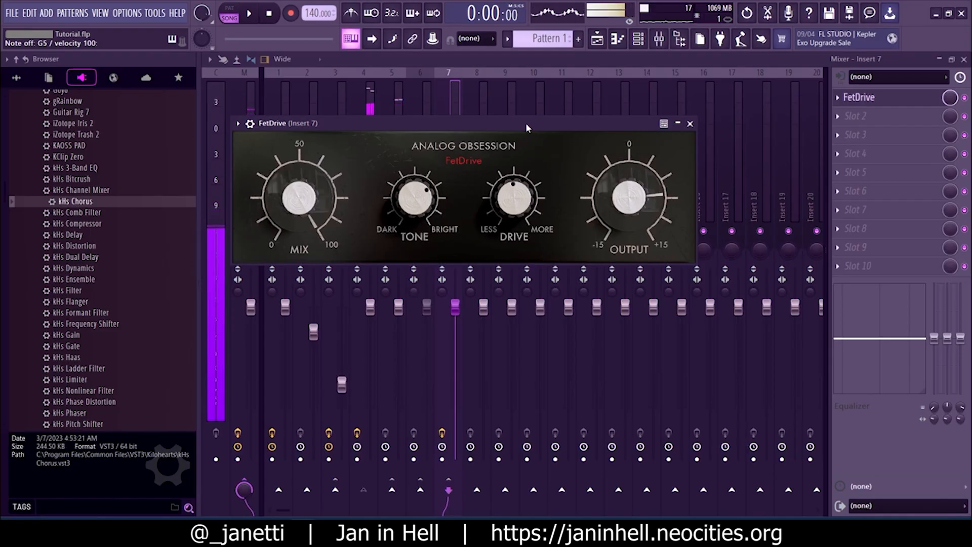
click(689, 124)
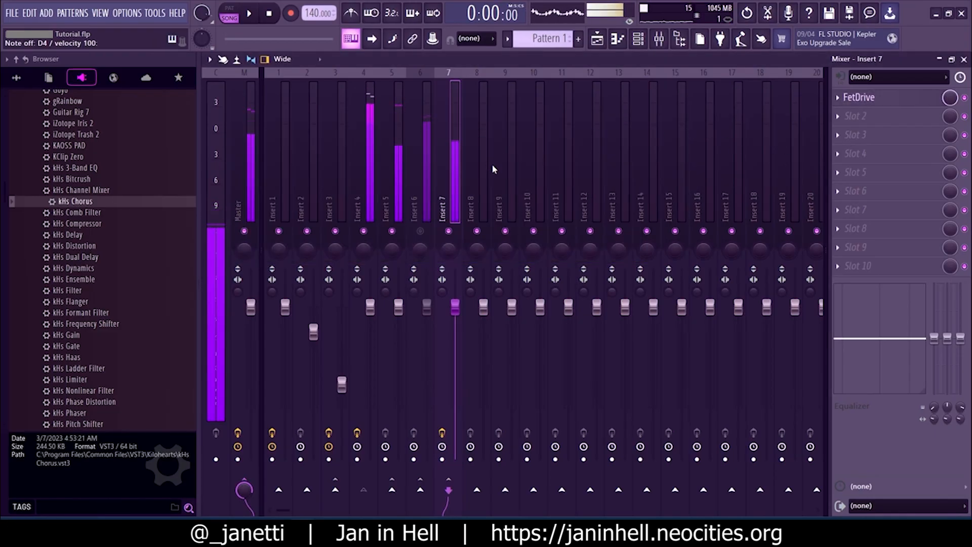
Step: Add Fruity WaveShaper to slot 2 of Insert 7 and bend its curve upward into a convex distortion shape
click(855, 116)
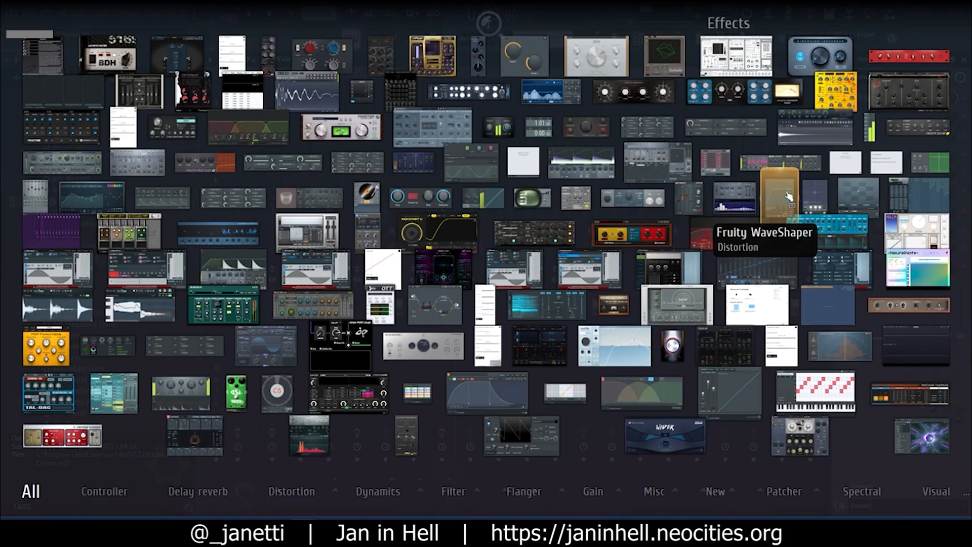
click(789, 196)
drag(310, 235, 311, 185)
drag(300, 124, 707, 138)
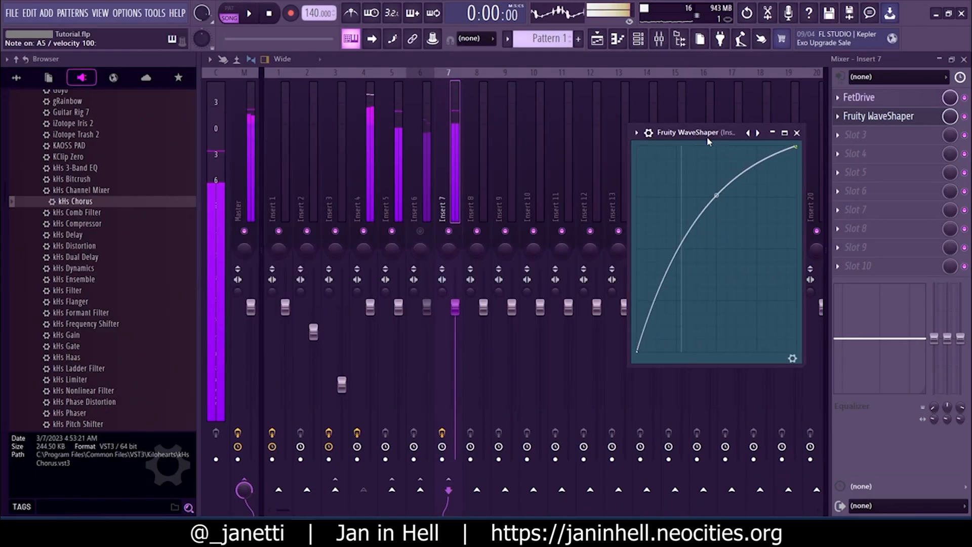
click(427, 189)
click(441, 205)
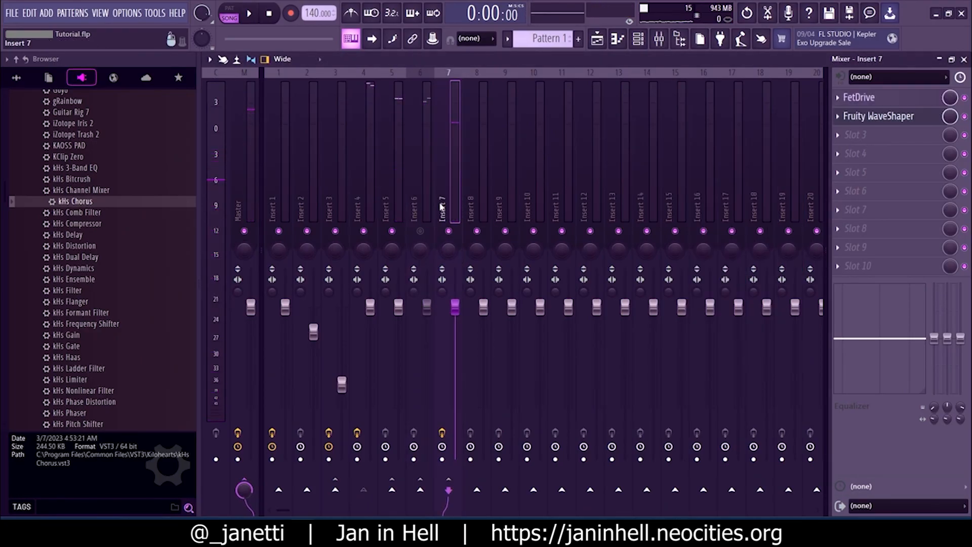
Step: Add kHs Chorus to Insert 7 and place it between FetDrive and Fruity WaveShaper
scroll(97, 195, up, 6)
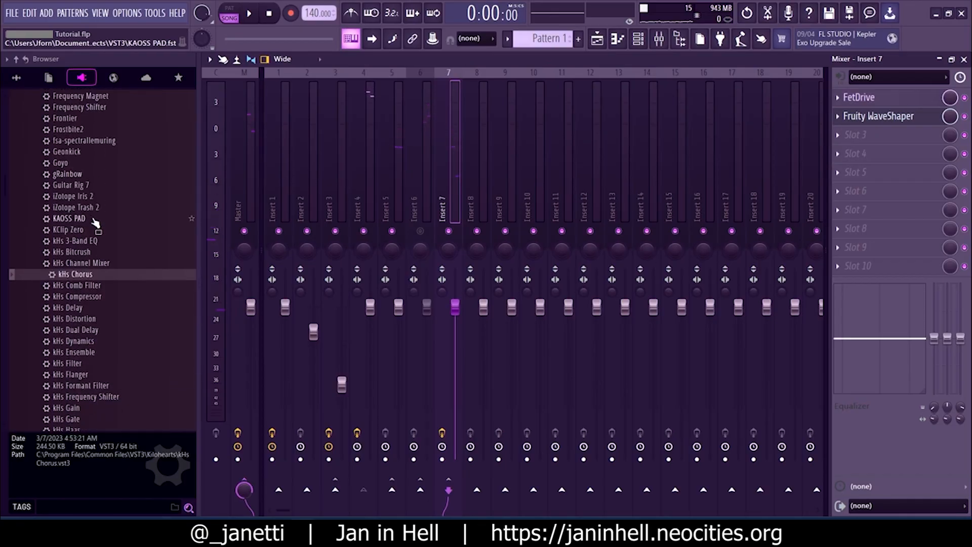
drag(76, 267, 879, 137)
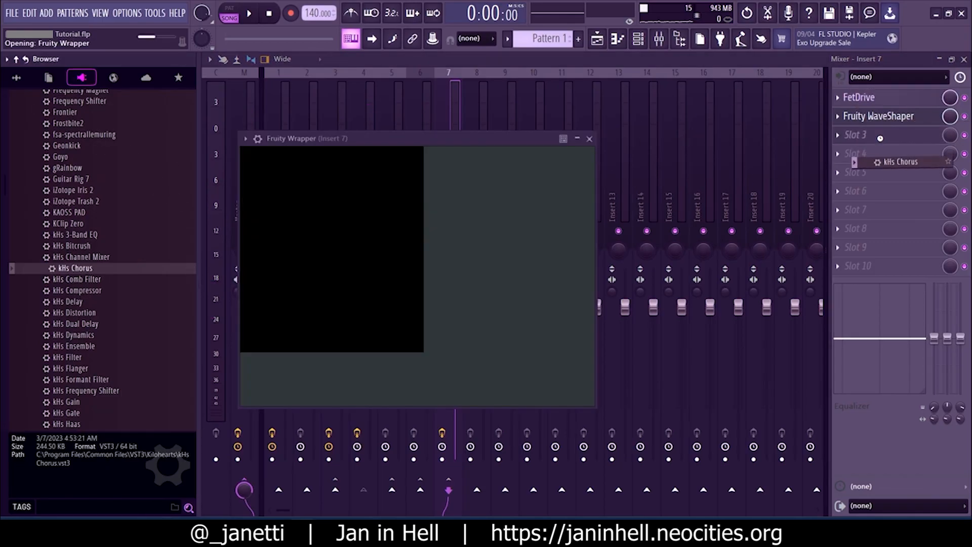
scroll(885, 139, up, 1)
scroll(882, 98, up, 1)
scroll(883, 100, down, 1)
Step: Set kHs Chorus to a 2.62 ms delay and 3 taps, and reduce its mix to below half
mouse_move(389, 221)
scroll(331, 221, down, 4)
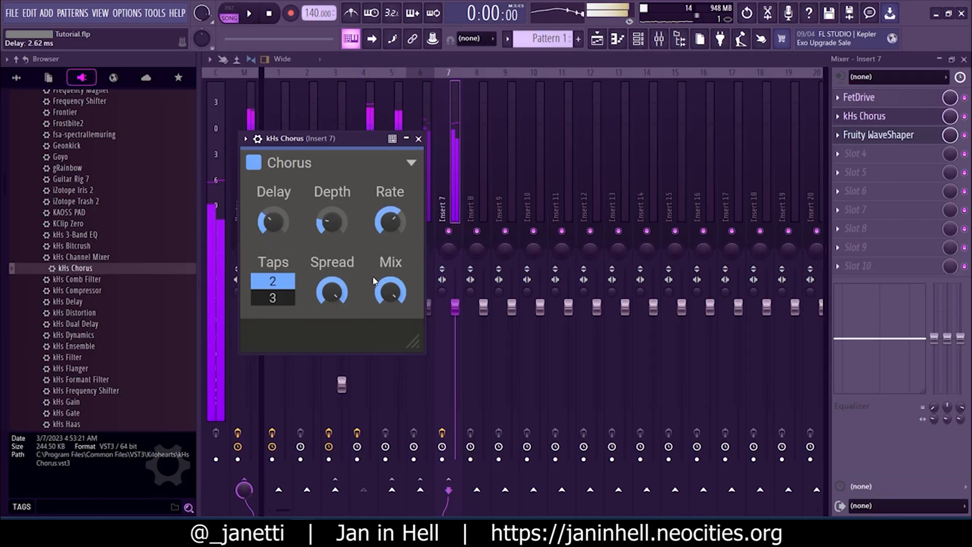
scroll(390, 292, down, 4)
click(274, 298)
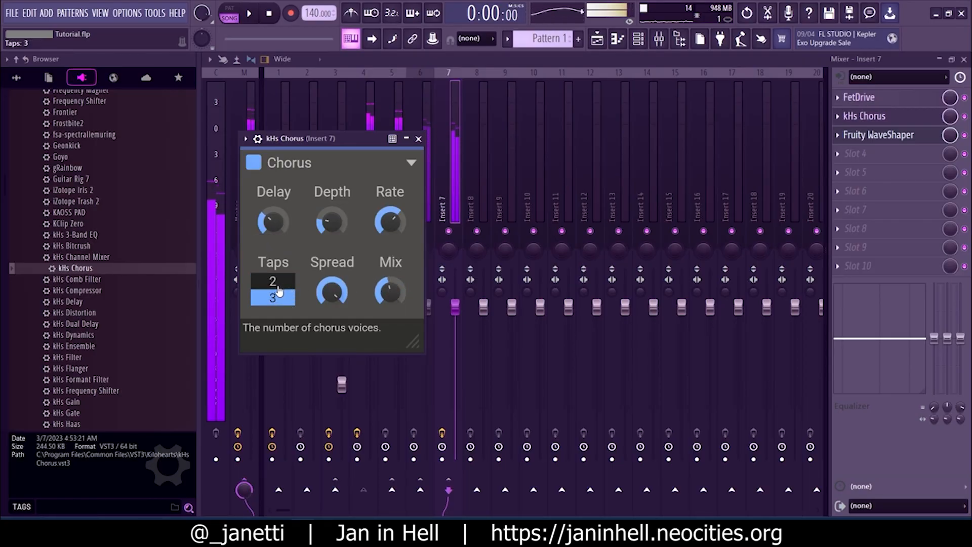
drag(330, 135, 519, 137)
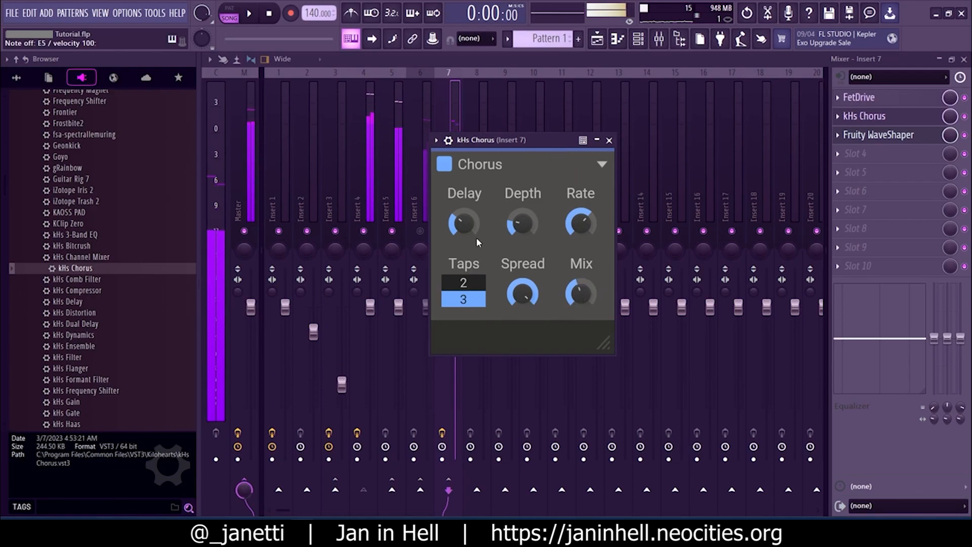
Step: Unmute Insert 6 and add kHs Flanger to its first slot
click(410, 189)
right_click(420, 245)
click(434, 256)
scroll(107, 253, down, 4)
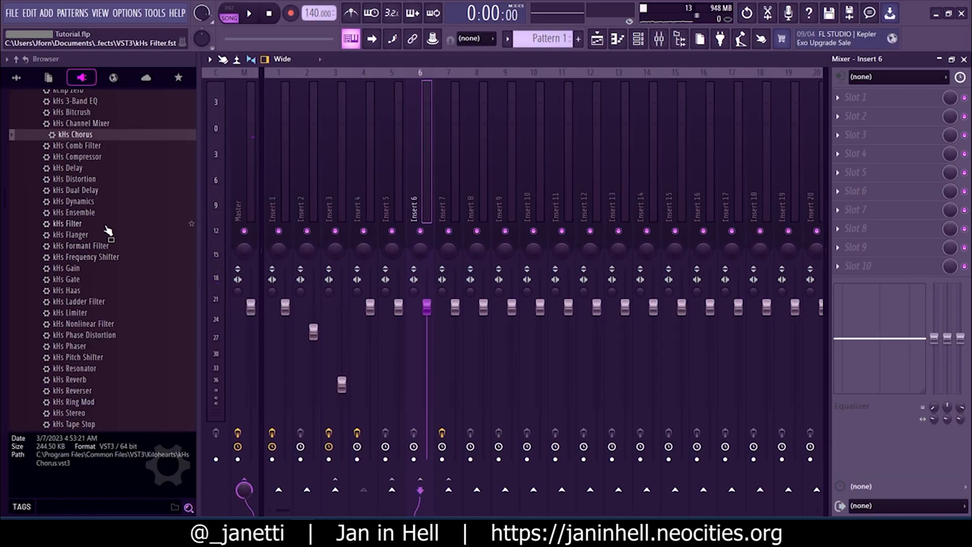
click(105, 224)
drag(343, 184, 421, 158)
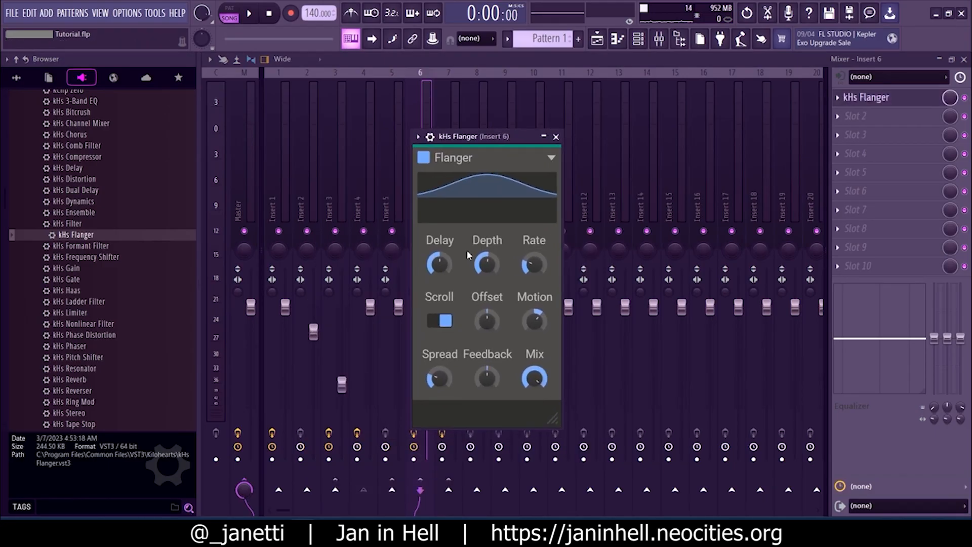
Step: Lower kHs Flanger's depth and set its mix to about 48 % while playing notes
drag(449, 140, 495, 126)
drag(531, 249, 531, 271)
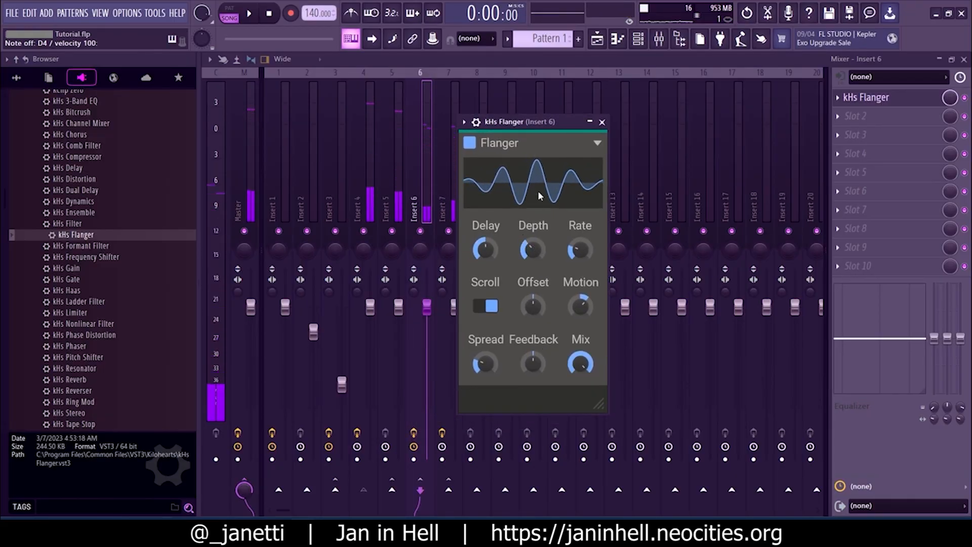
drag(522, 124, 494, 117)
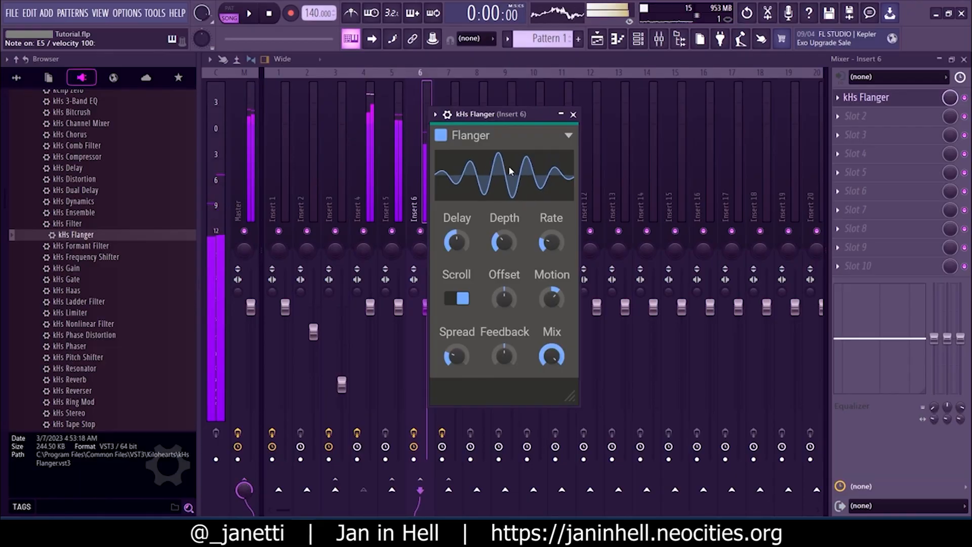
drag(551, 356, 551, 379)
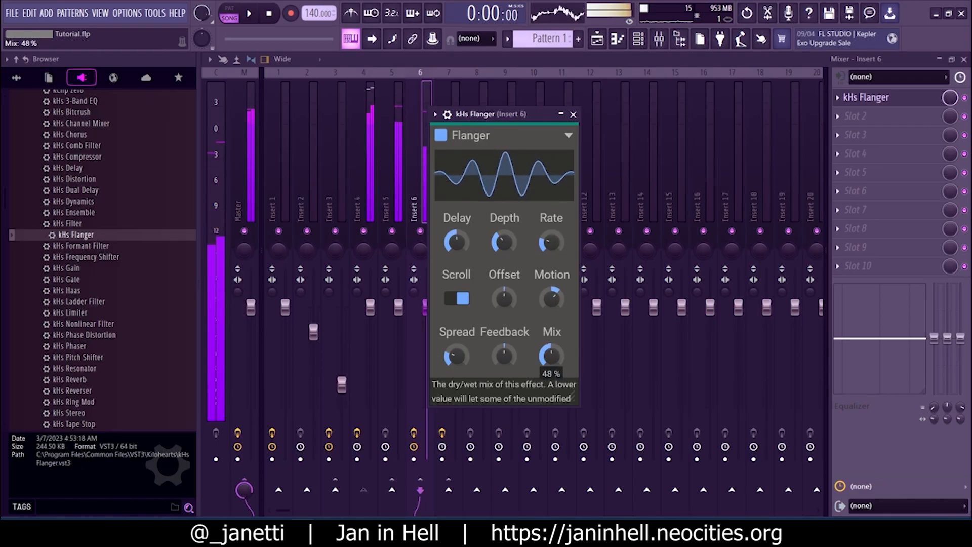
click(572, 114)
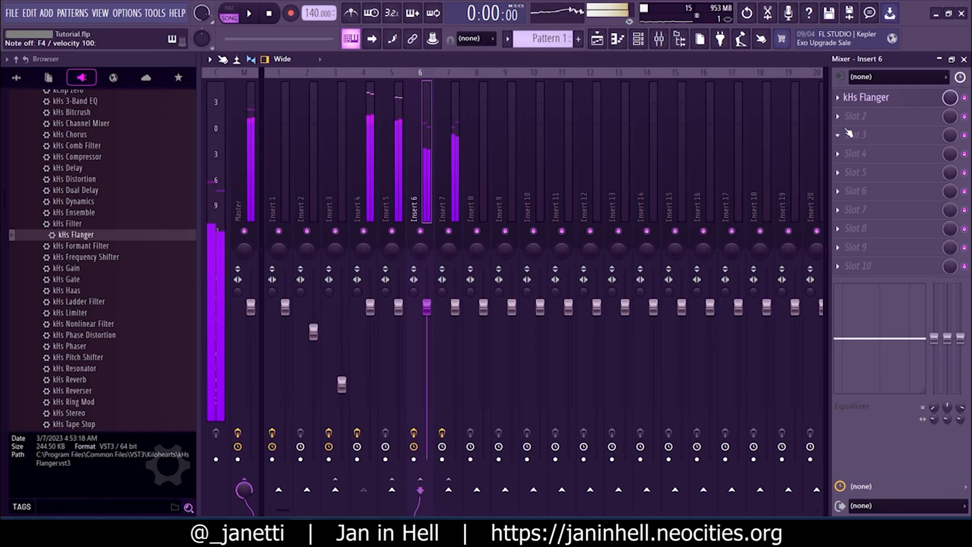
Step: Add Fruity WaveShaper to Insert 6's second slot with its curve bent upward, and lower the insert's fader slightly
middle_click(879, 120)
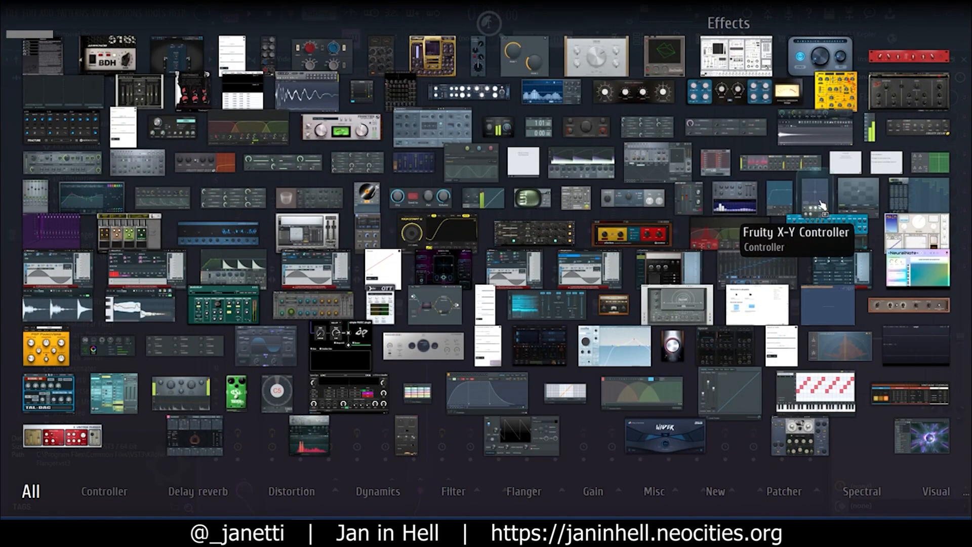
click(704, 235)
drag(405, 335, 407, 299)
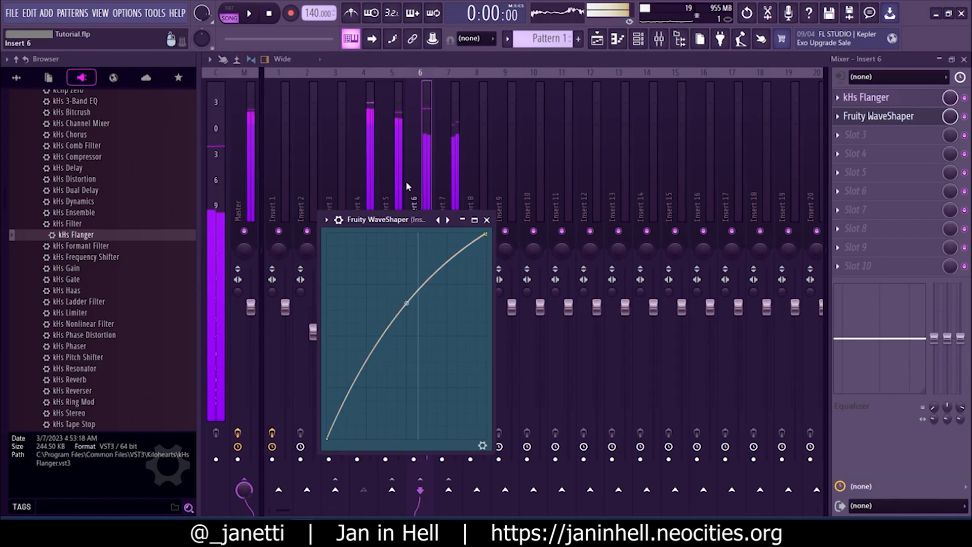
click(422, 183)
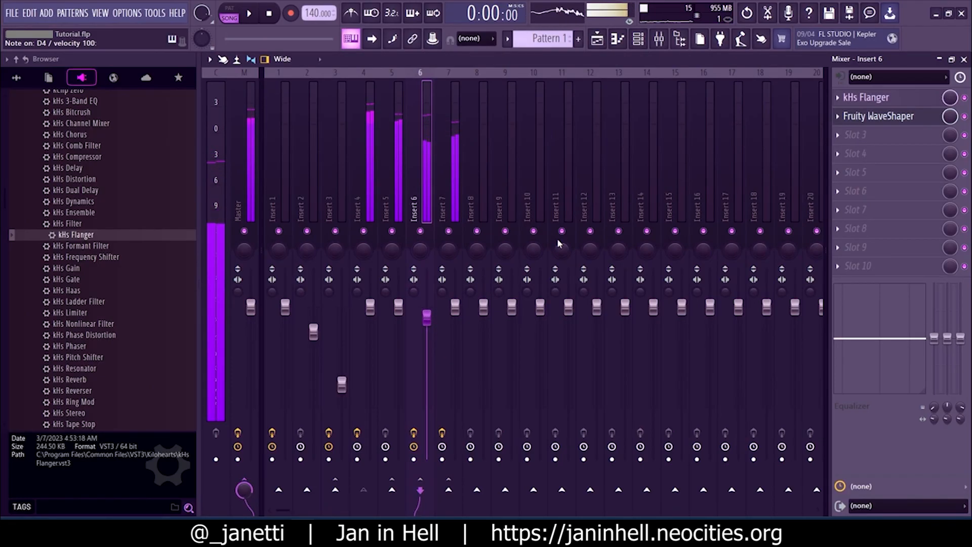
Step: Add Fruity parametric EQ 2 to Insert 6, cutting band 3 in the low mids and slightly boosting band 5
middle_click(840, 139)
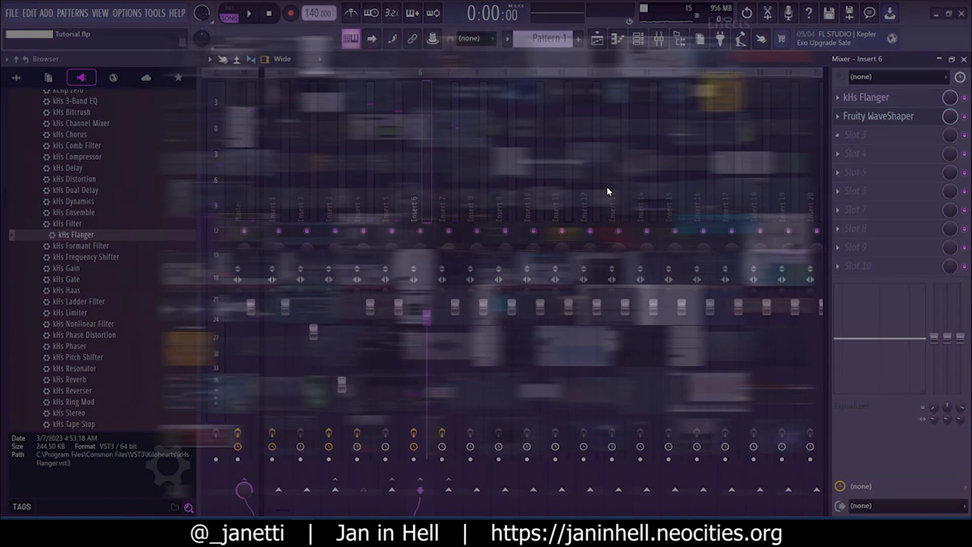
click(84, 199)
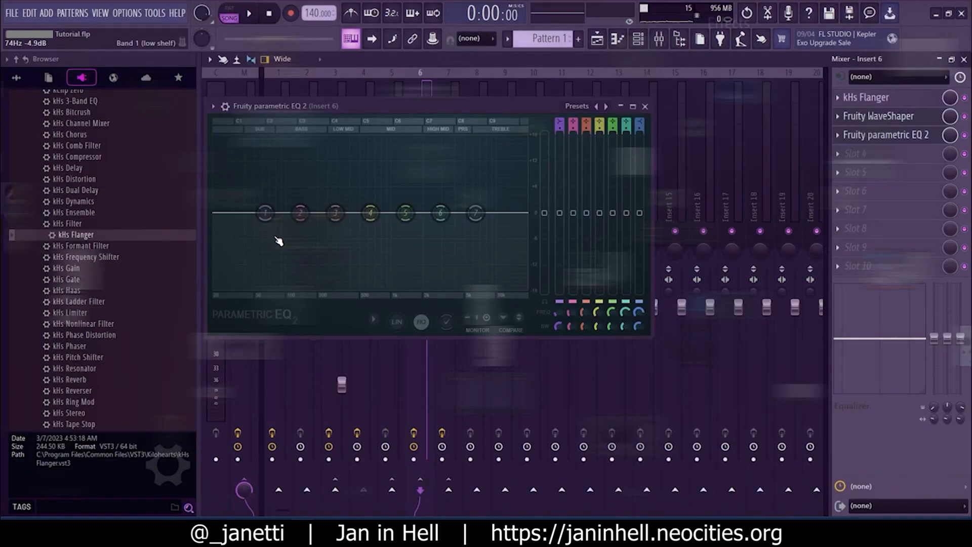
drag(326, 212, 322, 236)
drag(405, 213, 415, 206)
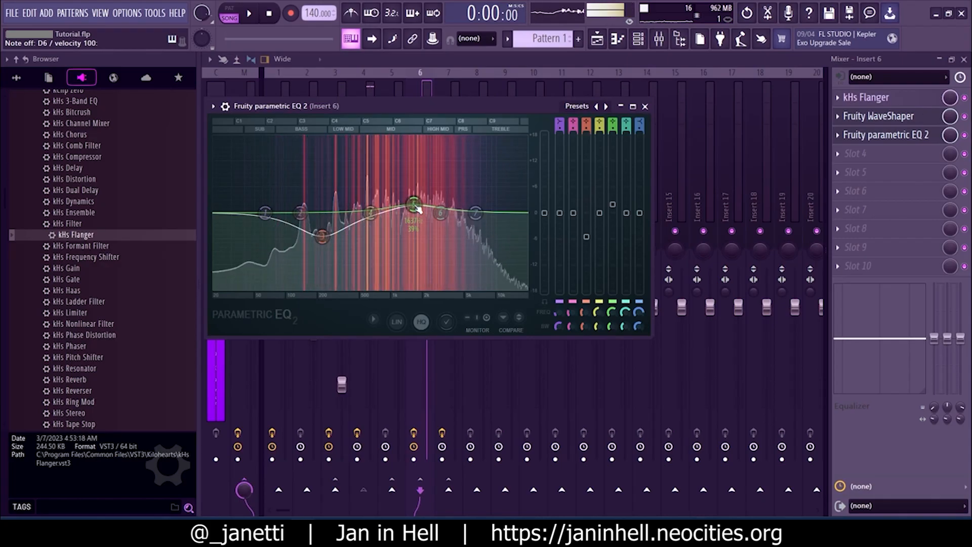
click(645, 106)
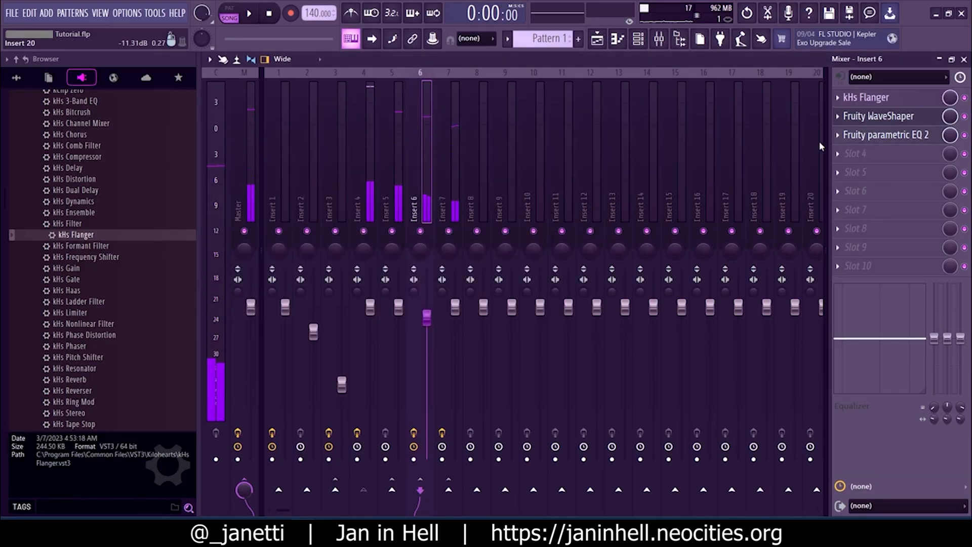
Step: Reduce the kHs Flanger mix on Insert 6 to 38 %
key(F8)
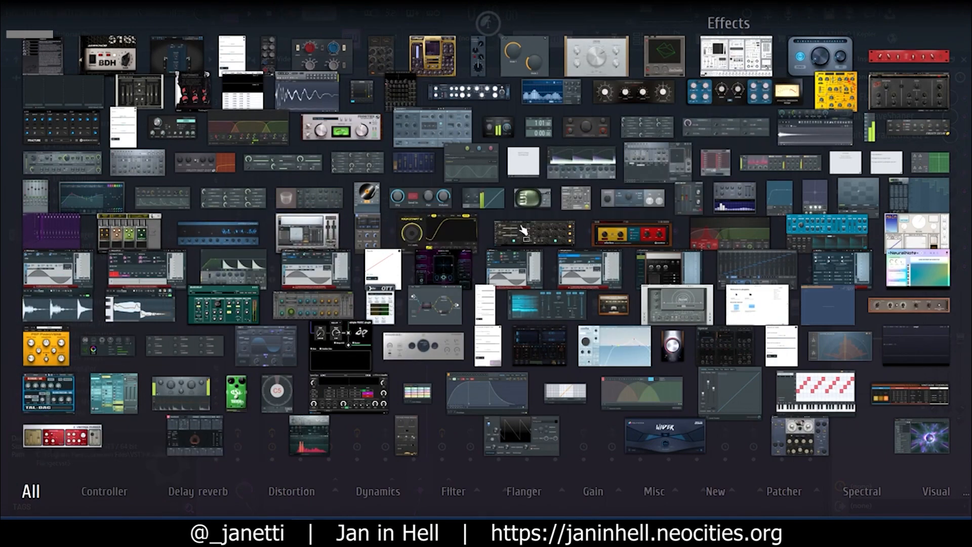
click(451, 440)
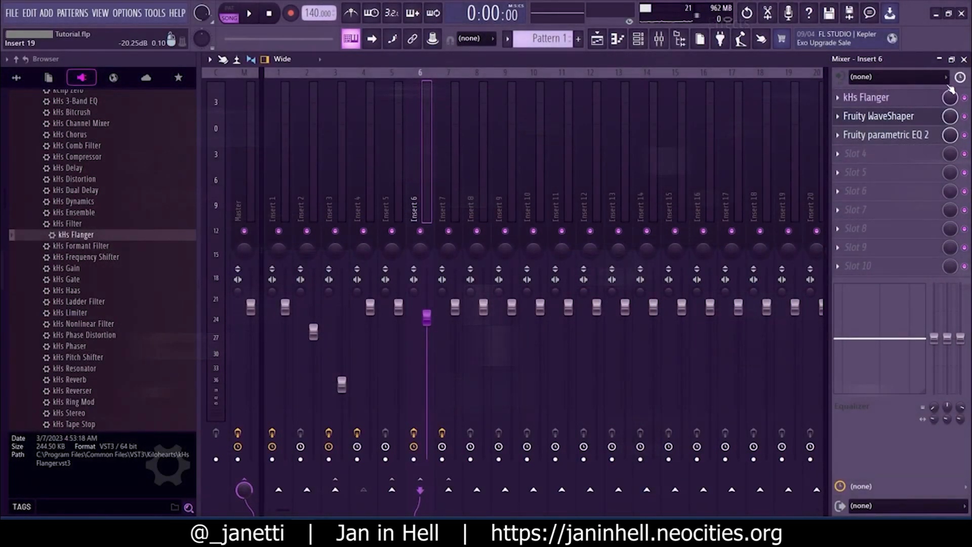
click(915, 99)
click(912, 99)
click(904, 99)
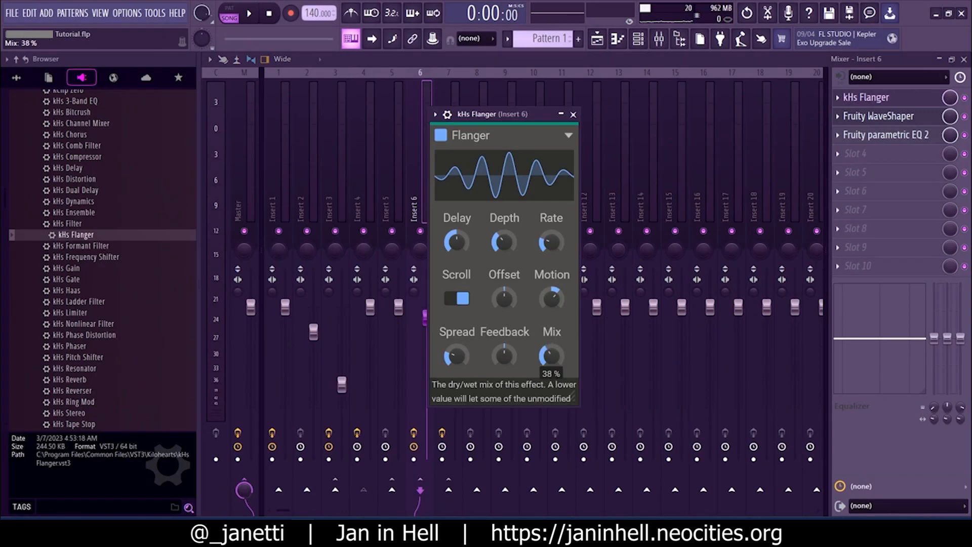
click(573, 115)
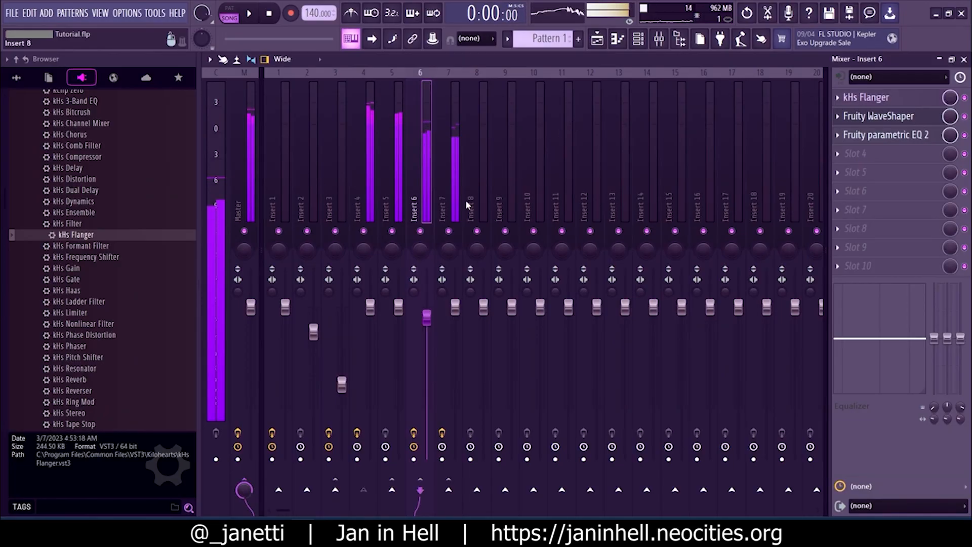
Step: Set kHs Flanger's feedback to 54 % and try a phase offset of about 21° while playing notes
click(879, 102)
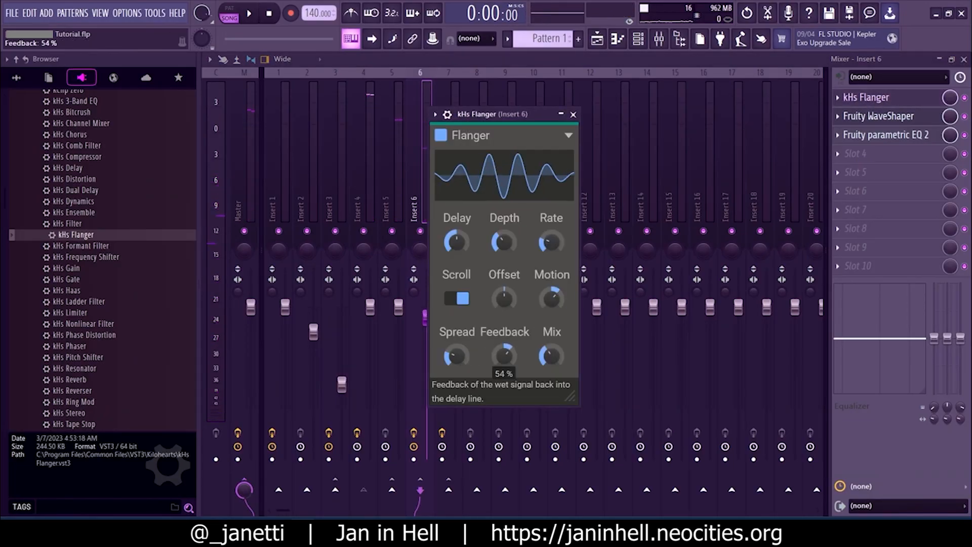
drag(486, 119, 584, 132)
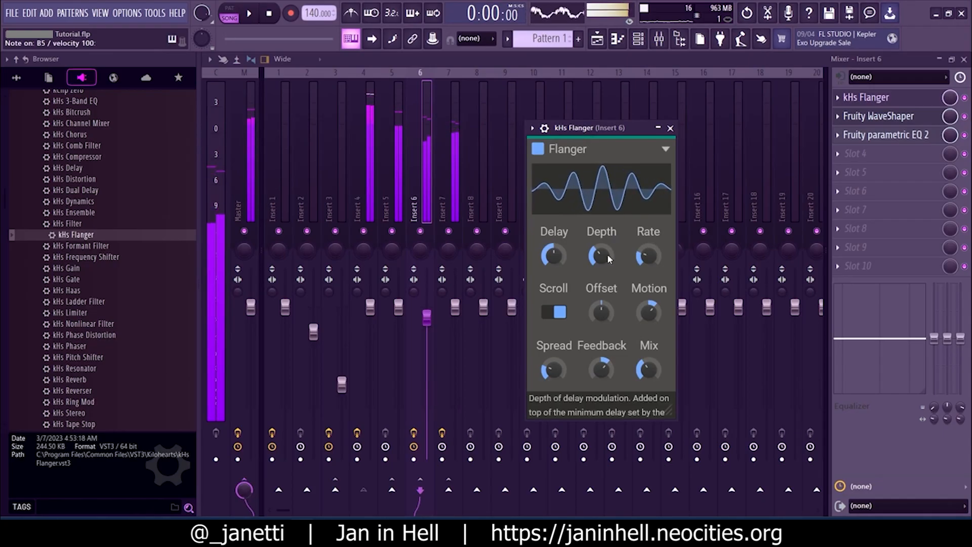
drag(603, 311, 604, 306)
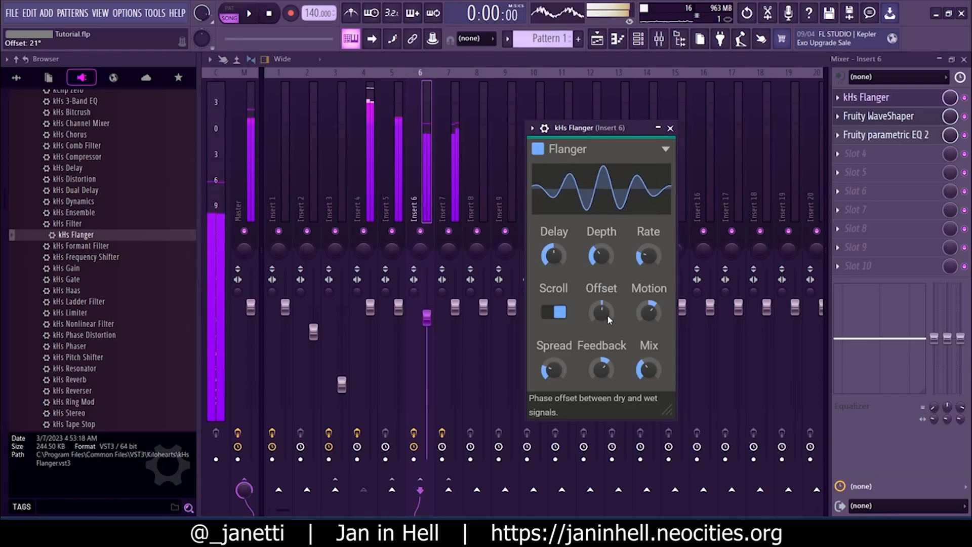
drag(586, 133, 633, 133)
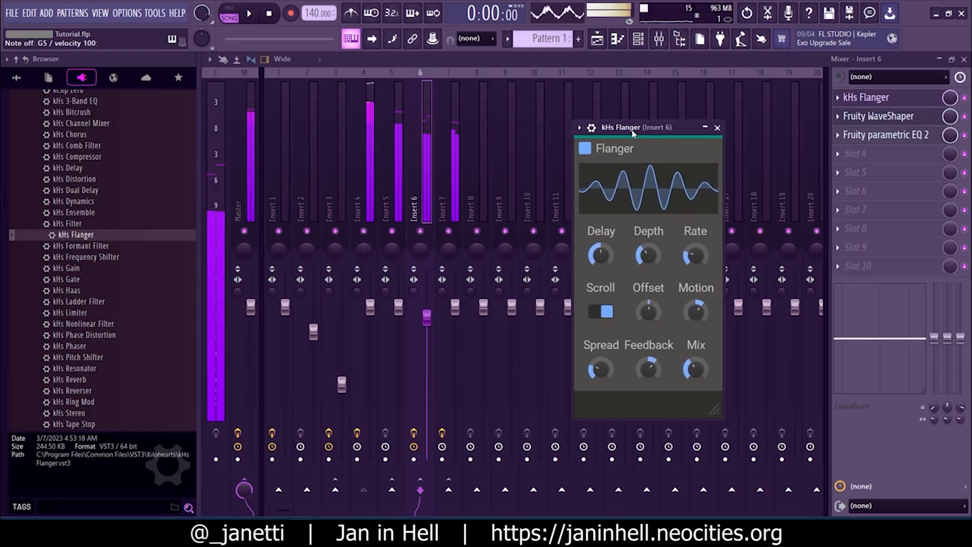
Step: Route Inserts 5, 6 and 7 to Insert 8 and remove their direct sends to the Master
click(455, 170)
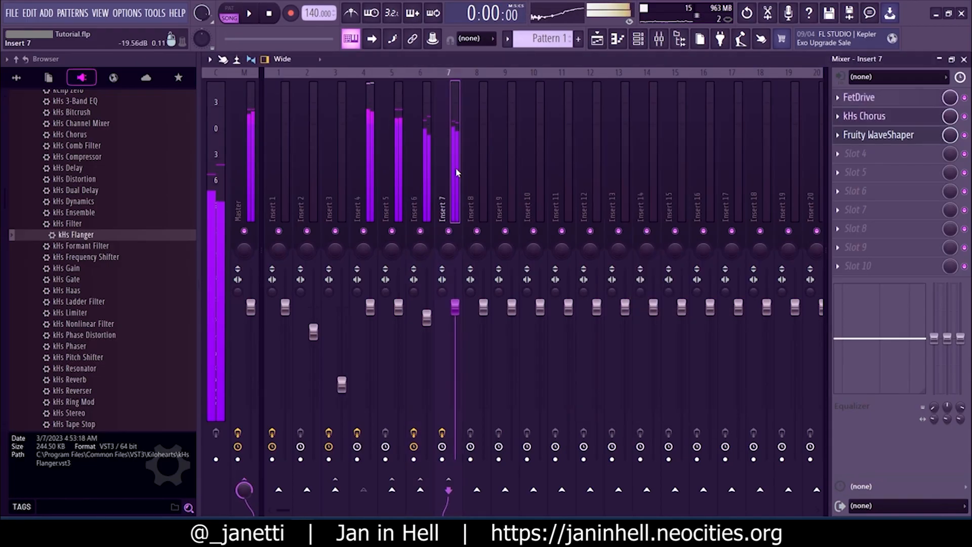
key(Left)
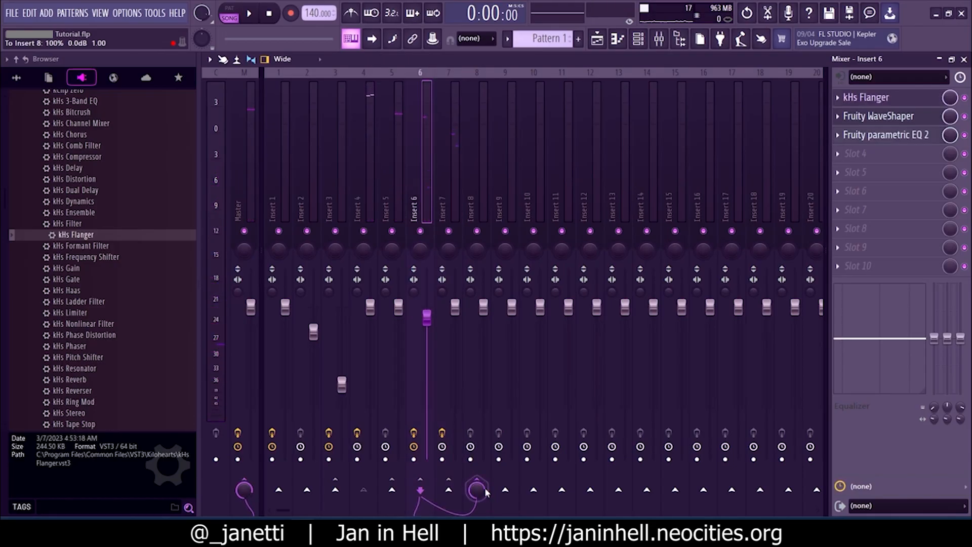
click(486, 491)
key(Left)
click(486, 491)
click(244, 481)
key(Right)
click(244, 481)
key(Right)
click(244, 480)
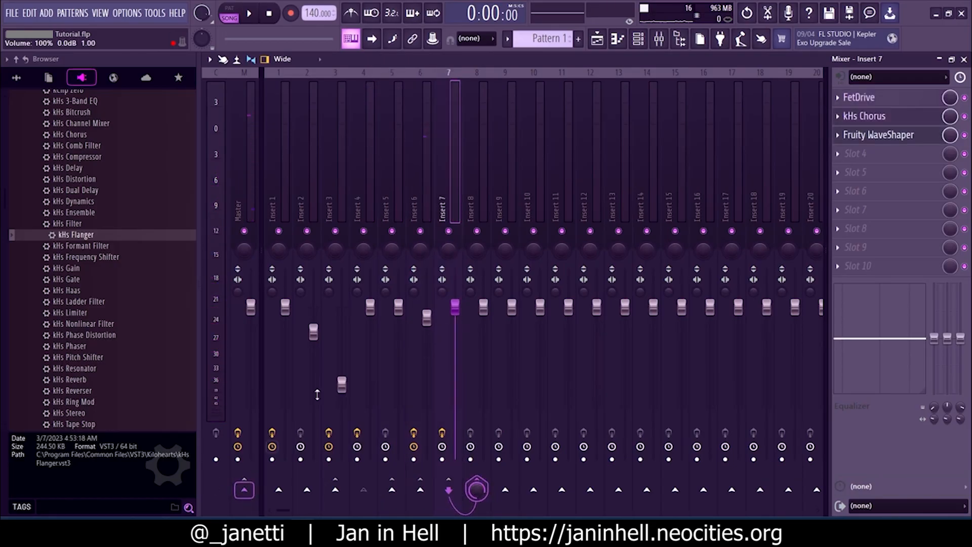
Step: Add FetDrive to Insert 8 and raise its drive to about 13 dB
click(479, 198)
click(874, 98)
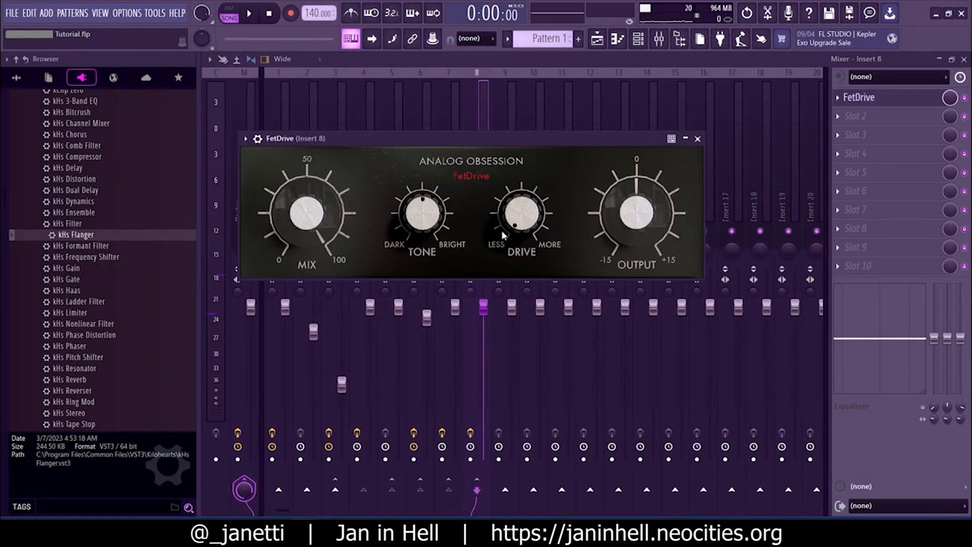
drag(528, 222, 529, 198)
drag(455, 137, 527, 146)
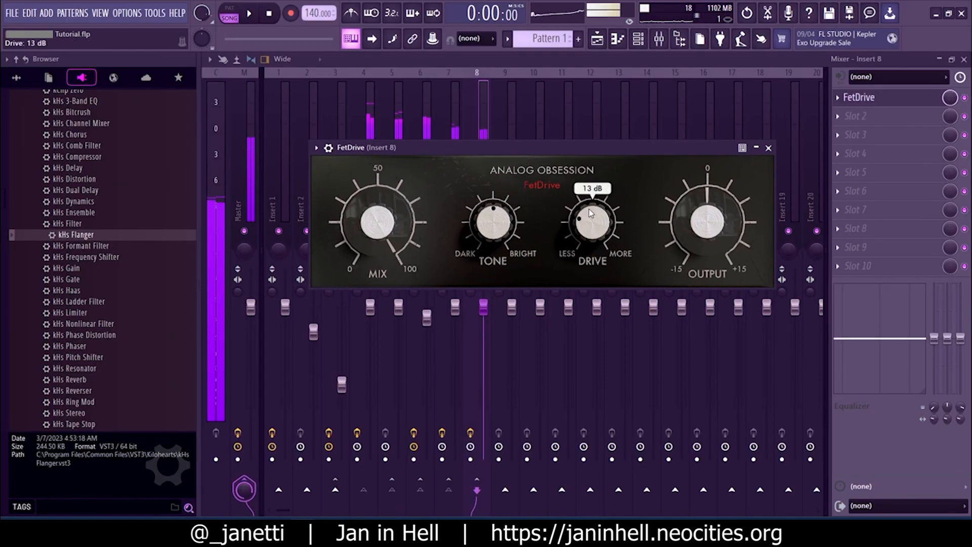
Step: Raise FetDrive's output, reduce its mix and drive, and darken its tone slightly while playing notes
drag(707, 221, 707, 205)
drag(377, 222, 377, 202)
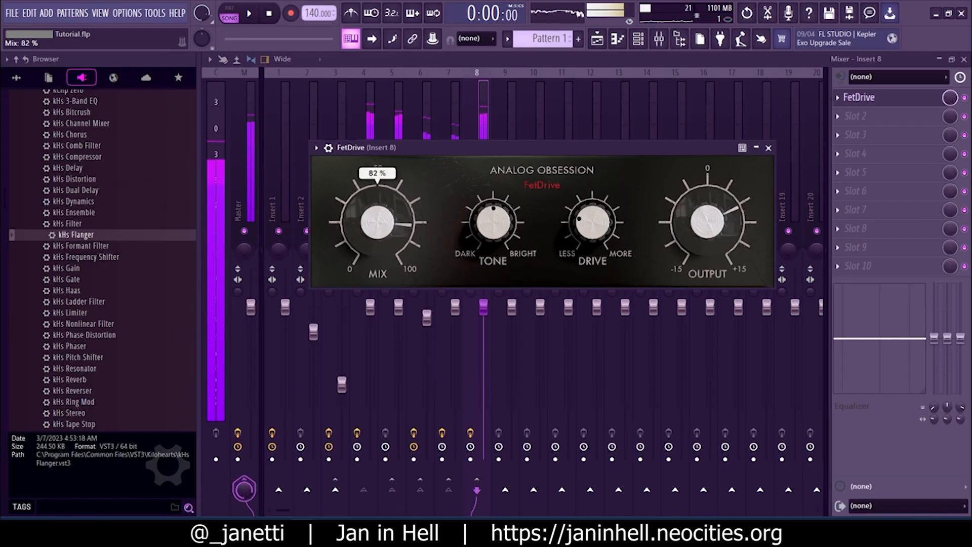
drag(592, 221, 593, 224)
drag(494, 222, 493, 218)
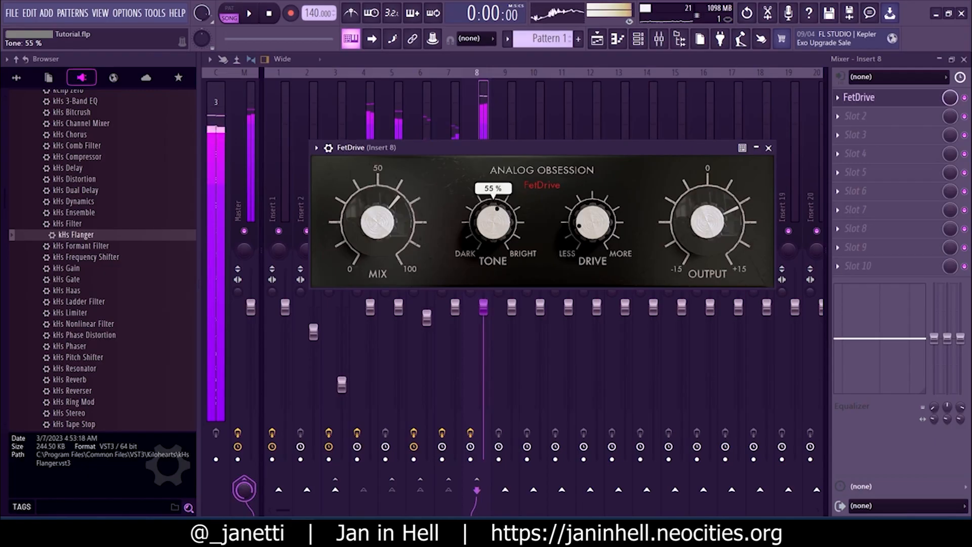
drag(682, 221, 682, 218)
drag(494, 221, 494, 234)
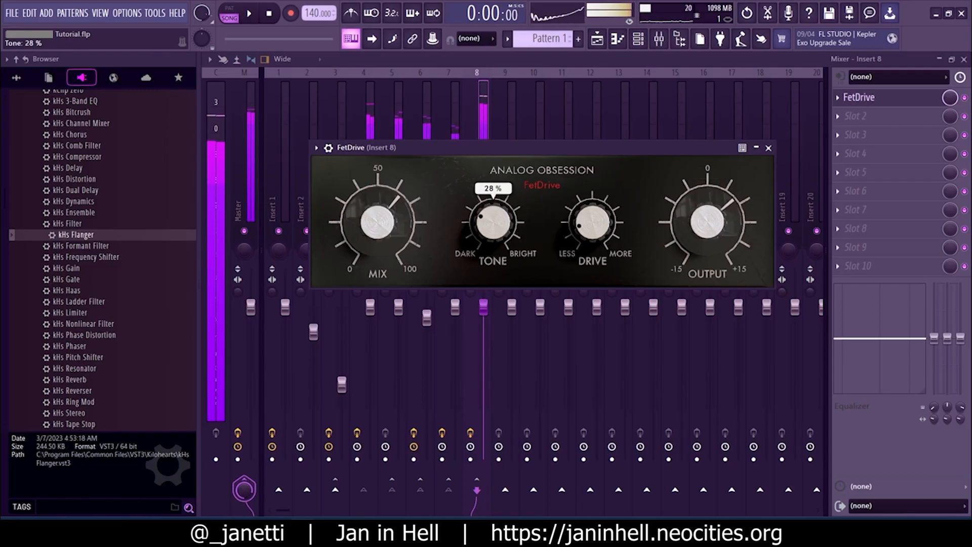
drag(535, 147, 588, 181)
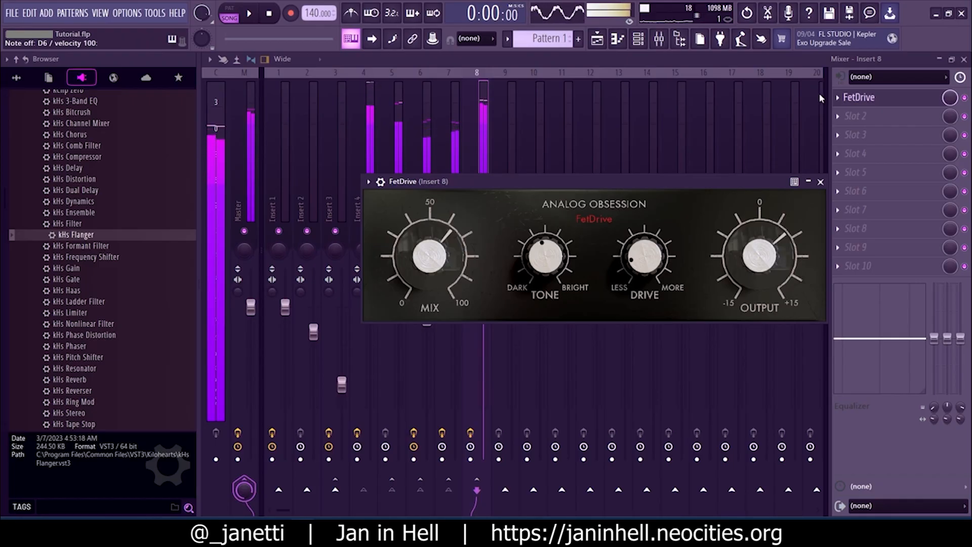
key(space)
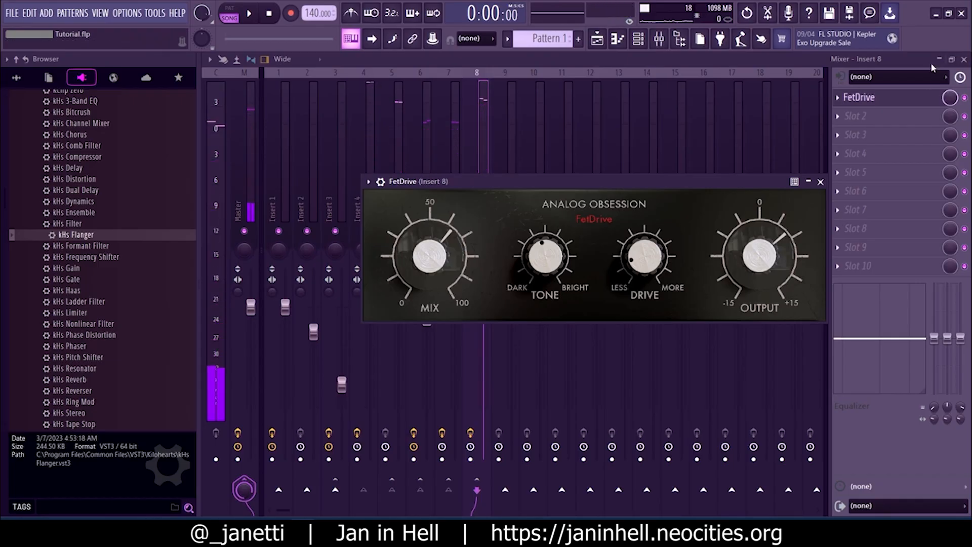
click(821, 181)
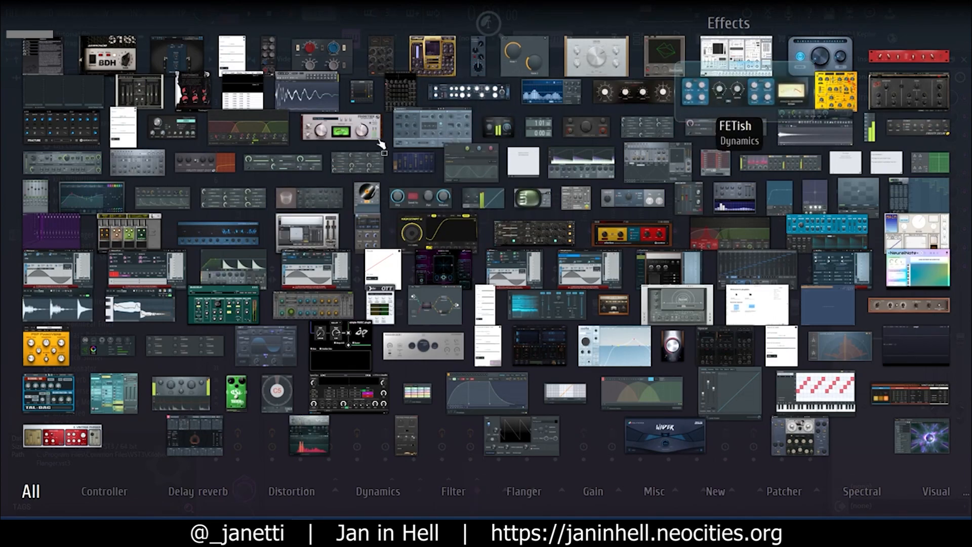
Step: Add FETish to Insert 8 and set its output to 8.6 dB and its input to -62.8 dB
click(743, 92)
drag(360, 152, 401, 139)
drag(580, 206, 580, 202)
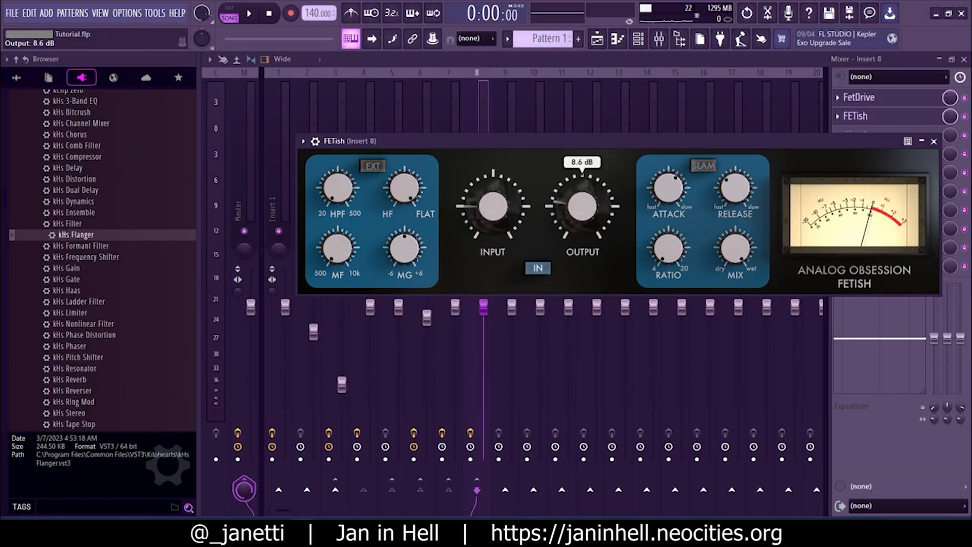
drag(581, 147, 513, 146)
drag(425, 205, 425, 201)
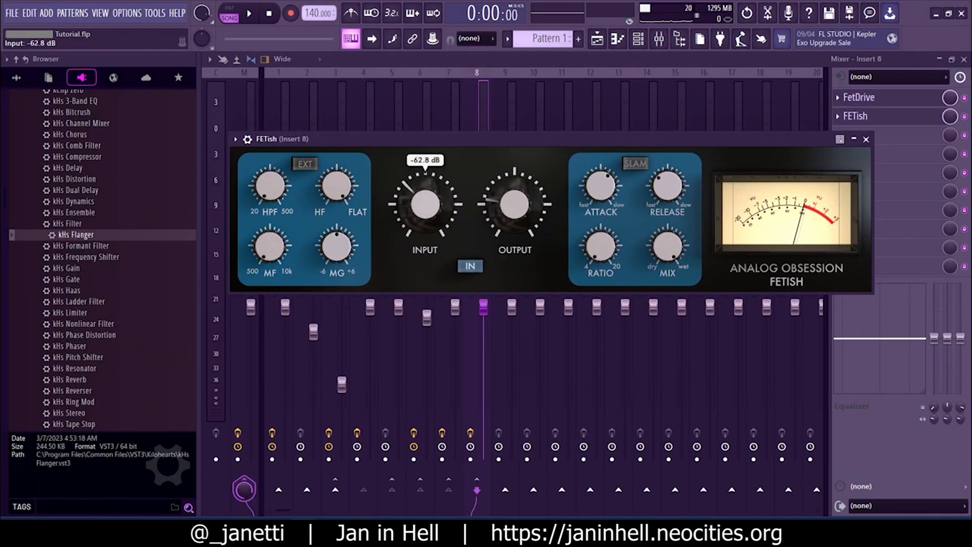
drag(488, 141, 445, 142)
Step: Enable SLAM on FETish, adjust its release, and raise its output further
click(591, 165)
drag(623, 188, 624, 191)
drag(567, 144, 629, 148)
drag(533, 209, 533, 200)
drag(552, 144, 528, 143)
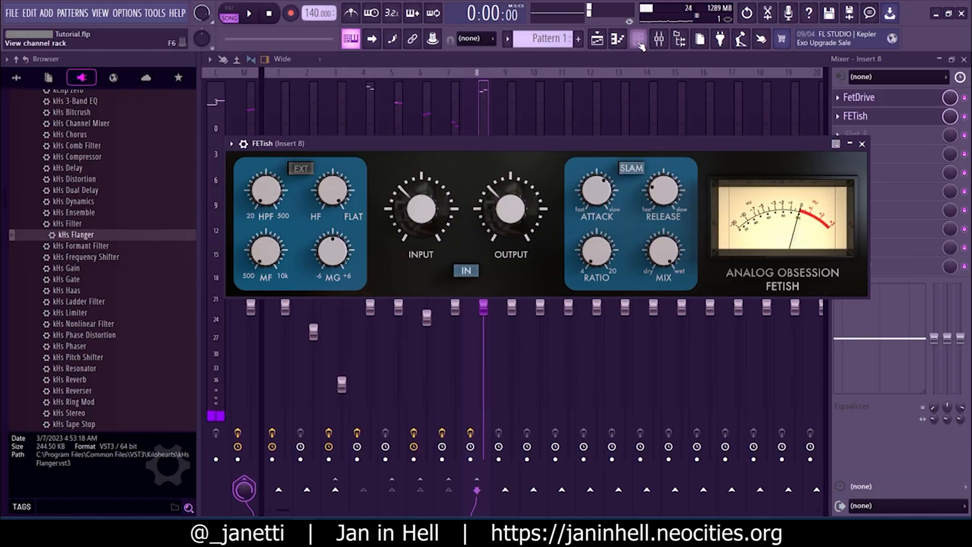
Step: Make TAL Sampler #2 monophonic with 1 voice and turn portamento on with its time at 0.25
key(F6)
click(383, 303)
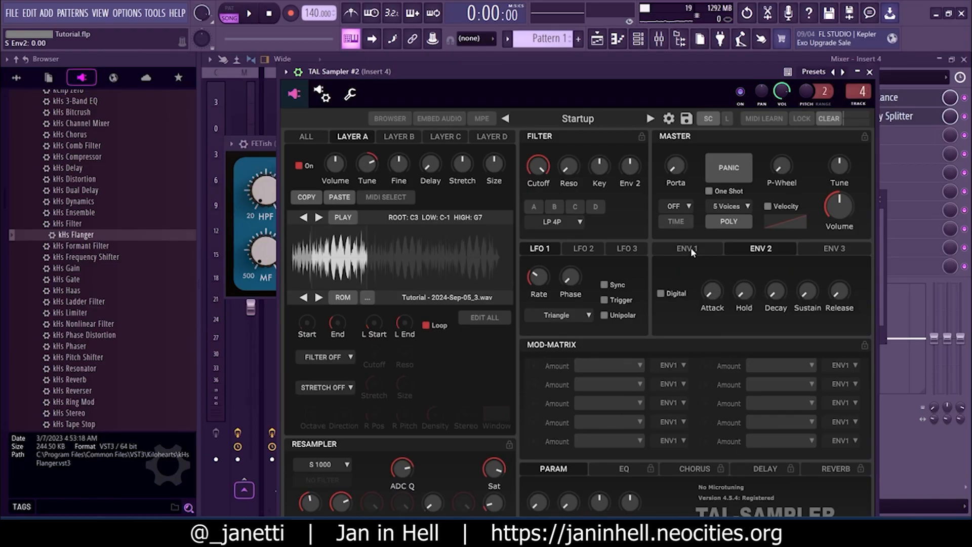
click(719, 207)
click(732, 219)
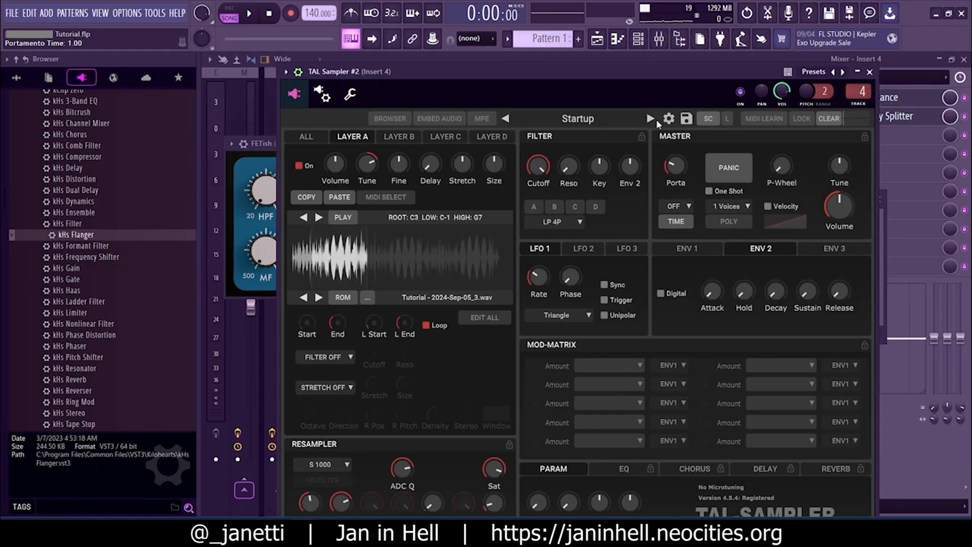
click(676, 205)
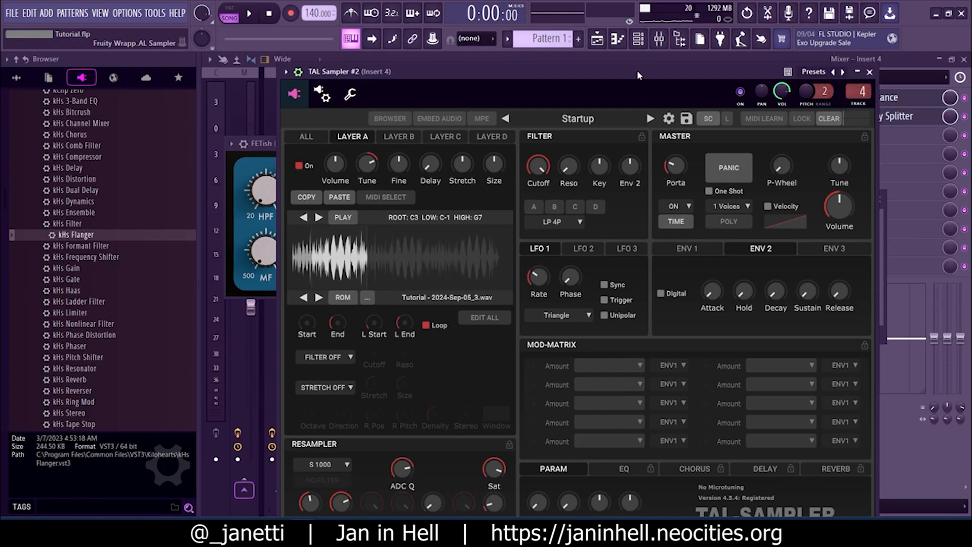
drag(637, 73, 601, 75)
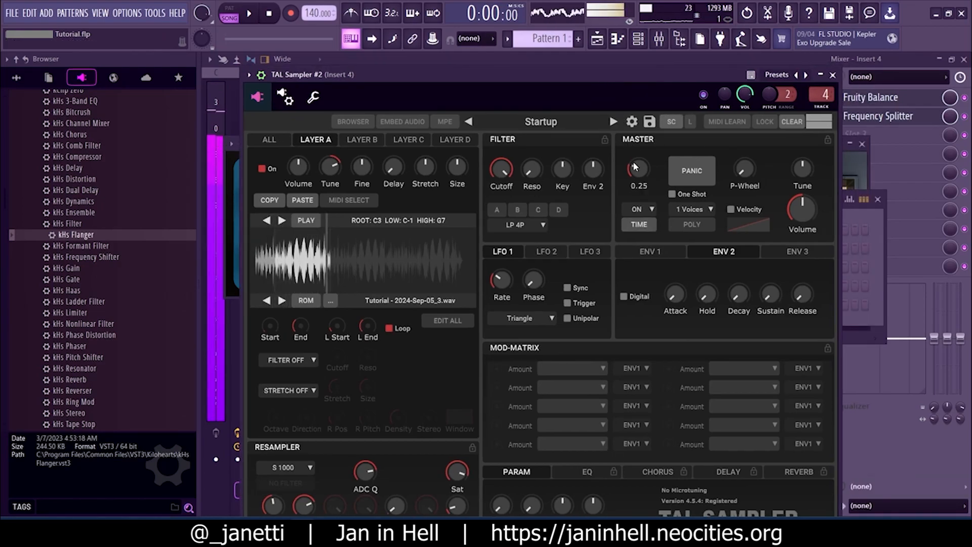
mouse_move(606, 79)
mouse_down()
mouse_move(599, 70)
mouse_move(595, 82)
mouse_up()
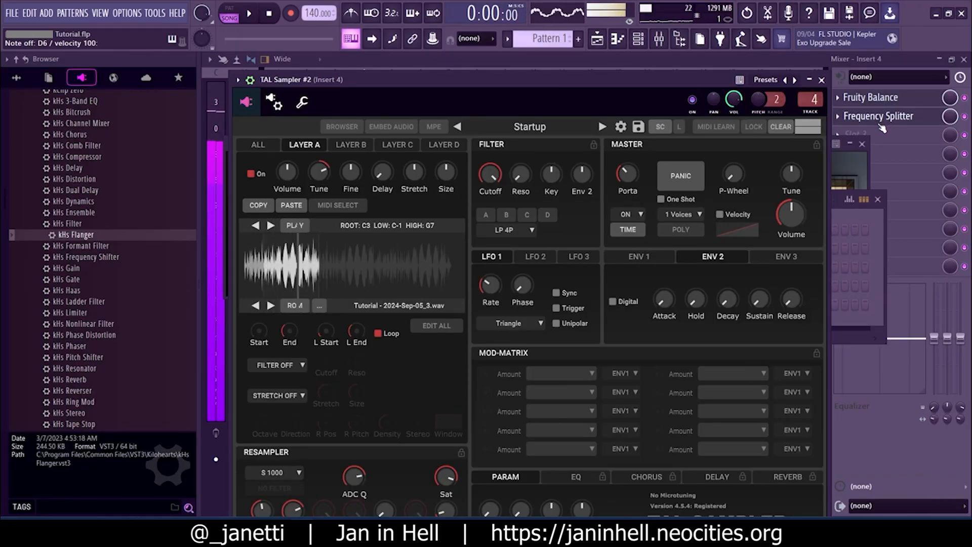
mouse_move(815, 220)
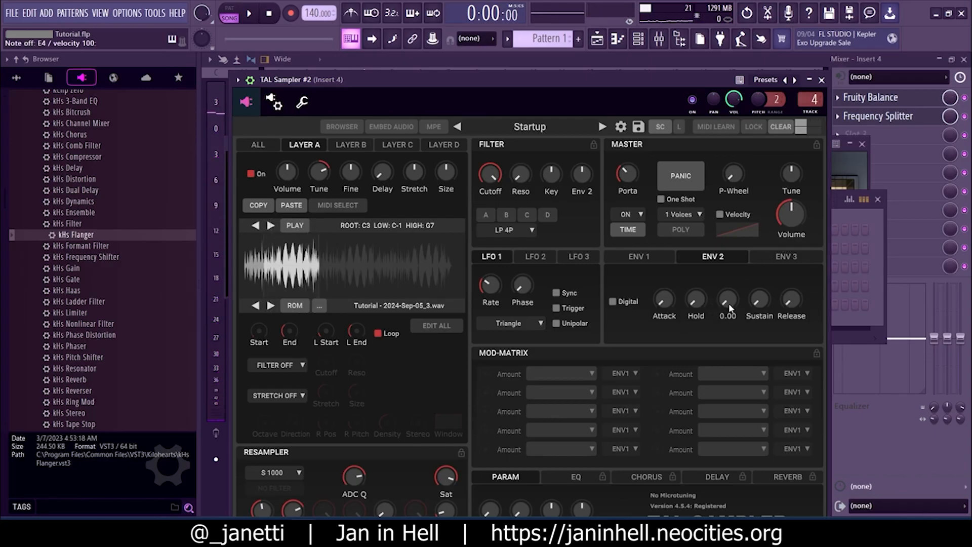
Step: Give ENV 2 a slight decay and assign it to Tune A in the first mod-matrix slot
click(660, 262)
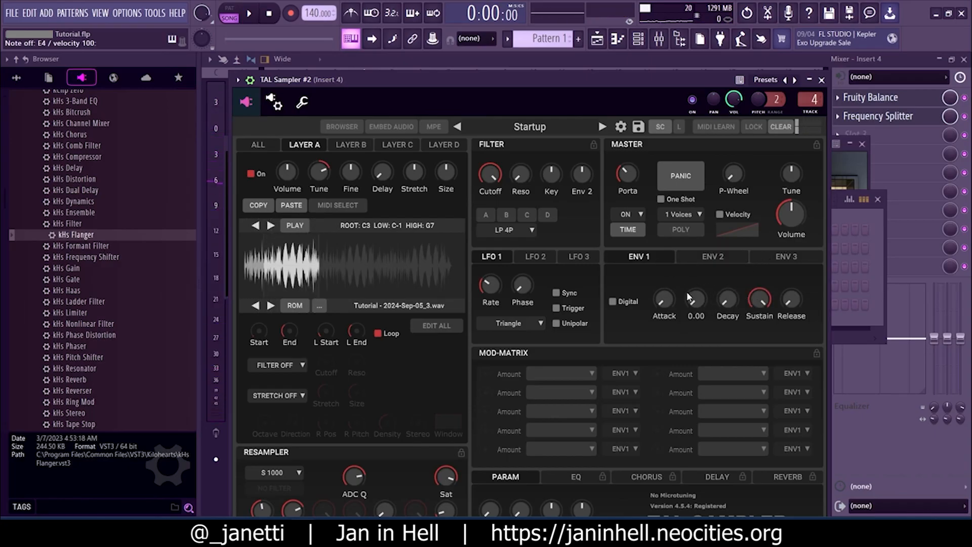
click(693, 255)
mouse_move(726, 304)
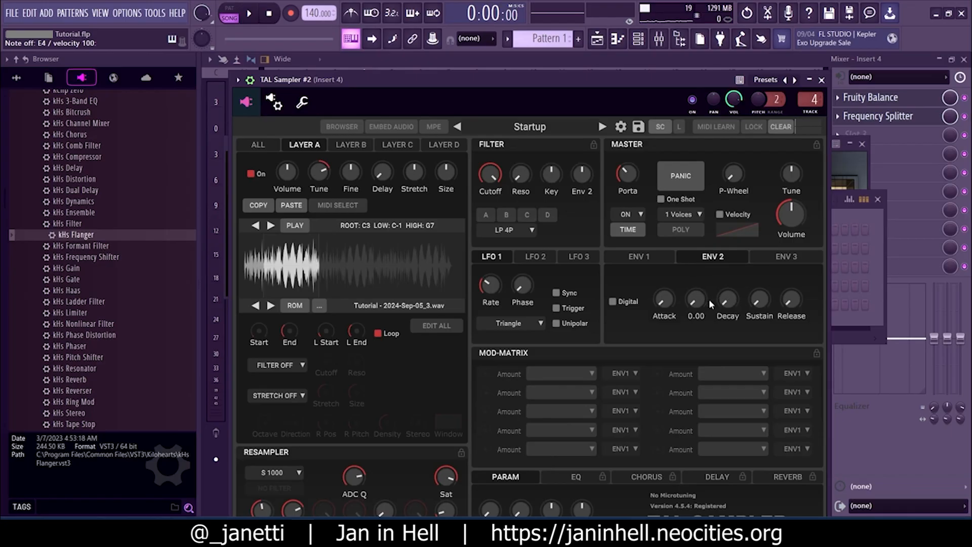
drag(597, 78, 657, 67)
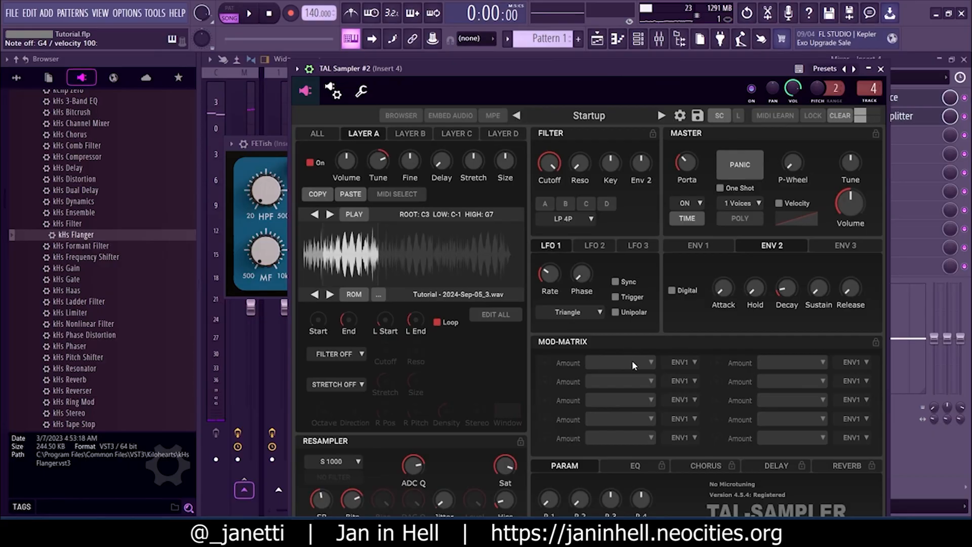
click(666, 361)
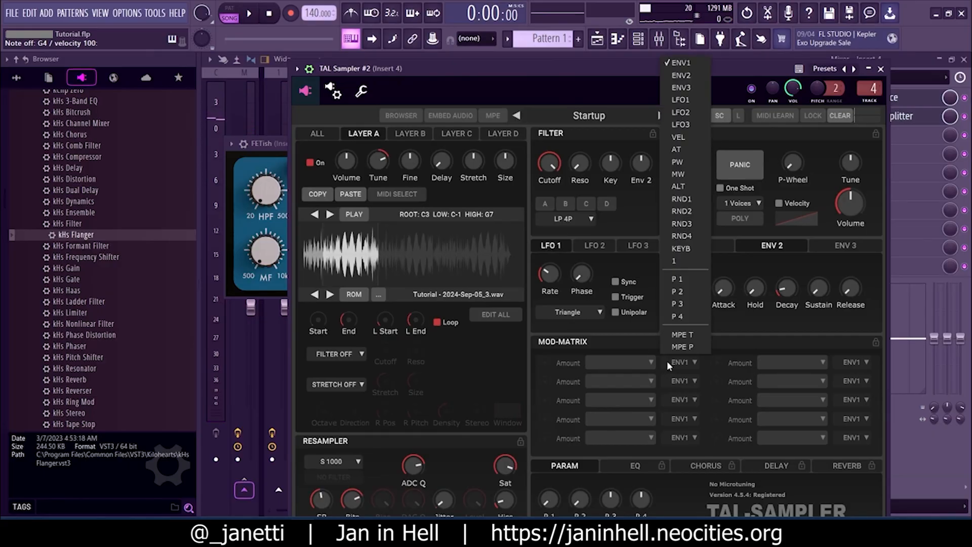
click(680, 74)
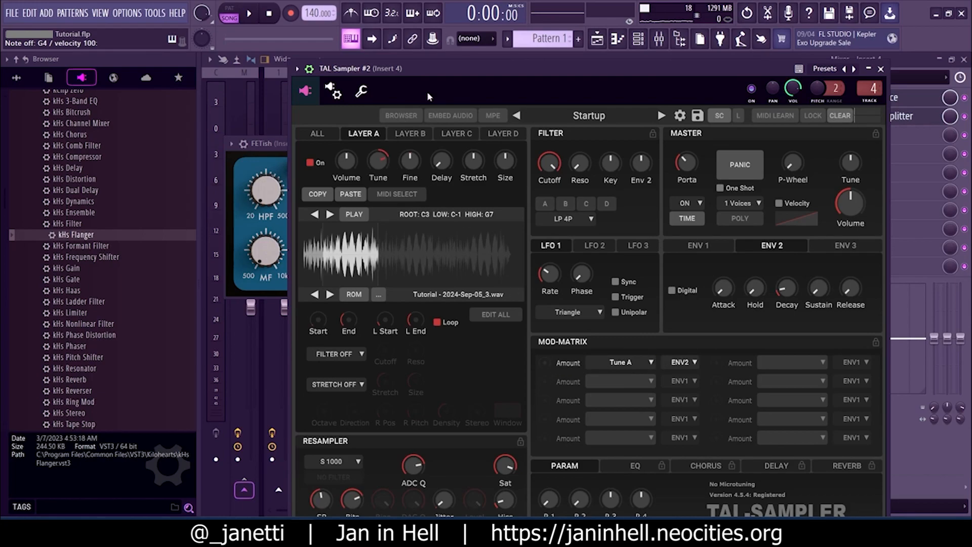
Step: Set the Tune A modulation amount to 0.6538 and ENV 2's decay to 0.42 while auditioning notes
drag(467, 67, 473, 66)
drag(551, 360, 552, 340)
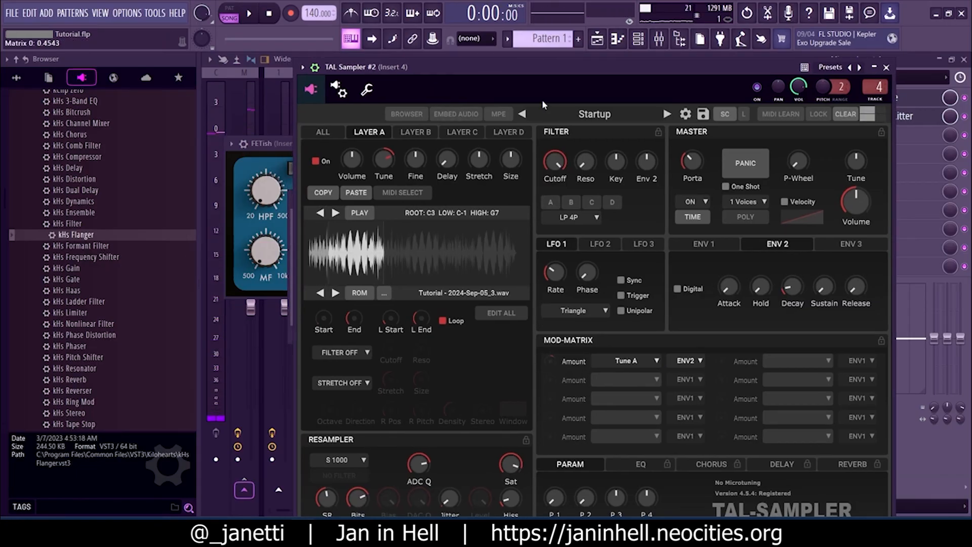
drag(539, 67, 543, 61)
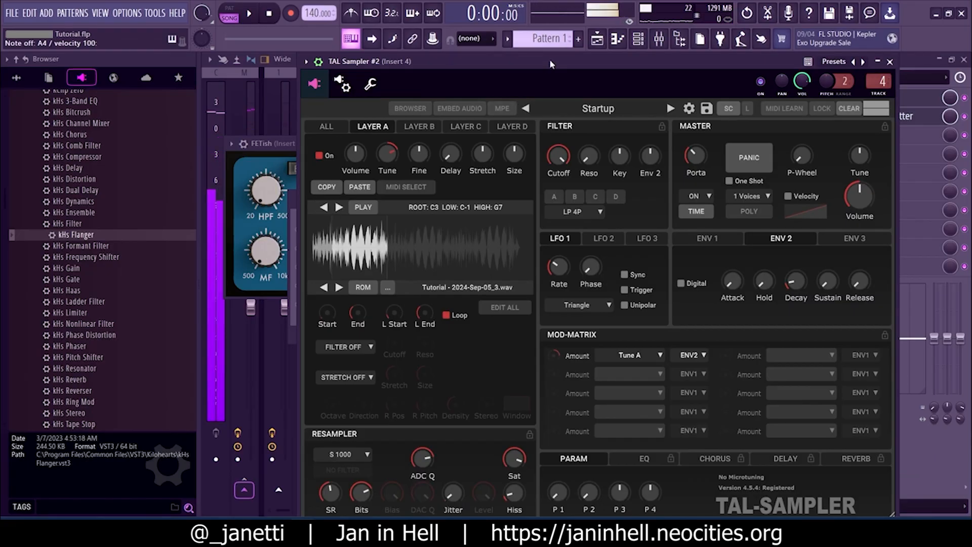
mouse_move(795, 282)
mouse_down()
mouse_move(792, 257)
mouse_move(796, 303)
mouse_move(795, 271)
mouse_up()
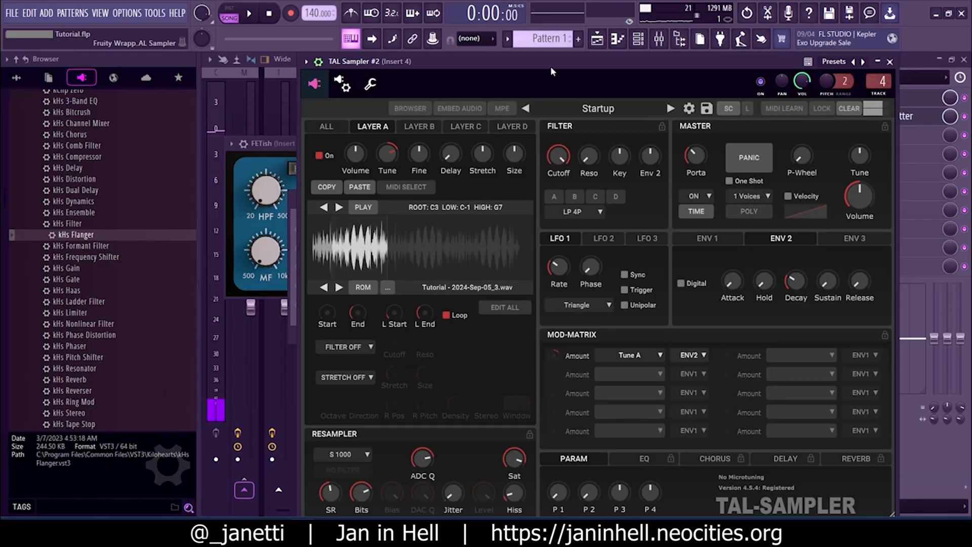
drag(552, 62, 529, 67)
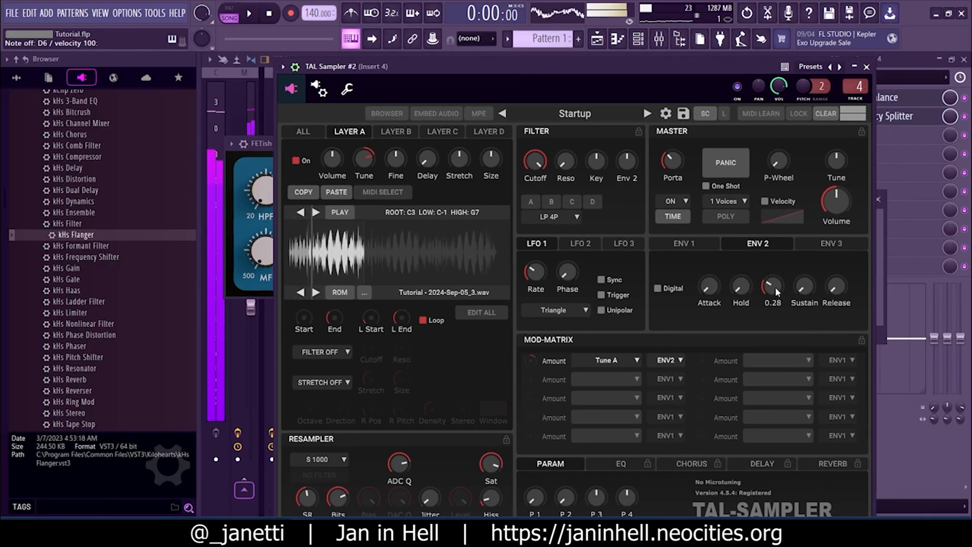
drag(677, 68, 663, 64)
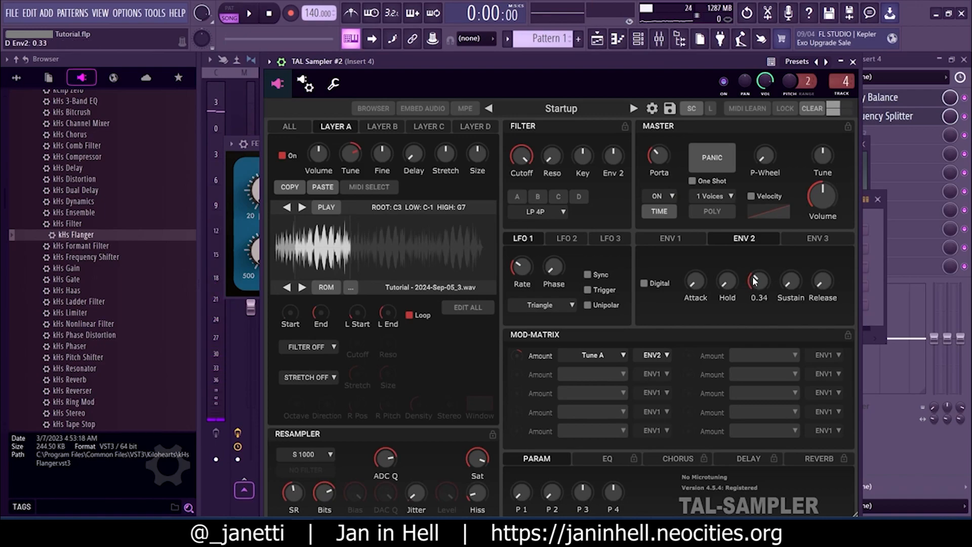
drag(516, 355, 518, 370)
drag(755, 286, 754, 278)
drag(647, 68, 602, 71)
drag(710, 280, 709, 286)
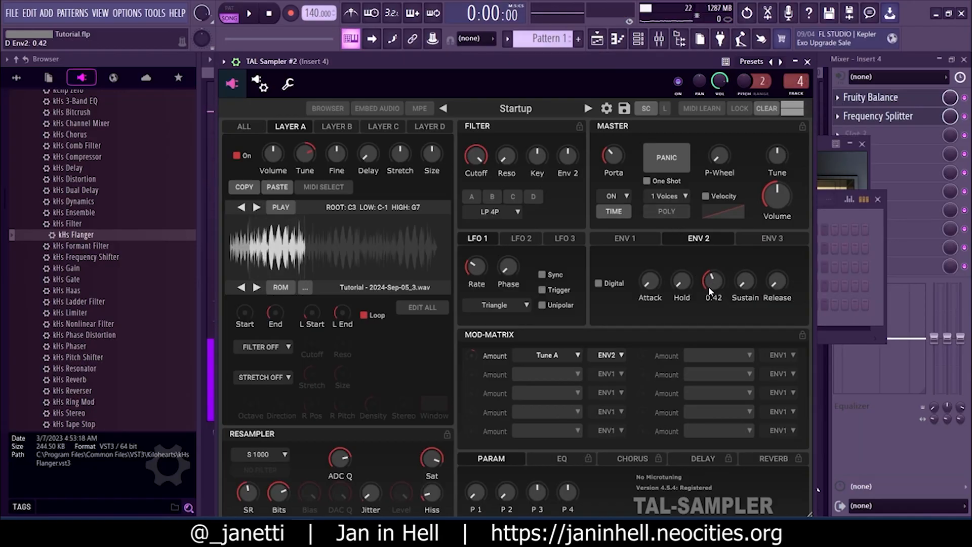
drag(471, 357, 471, 344)
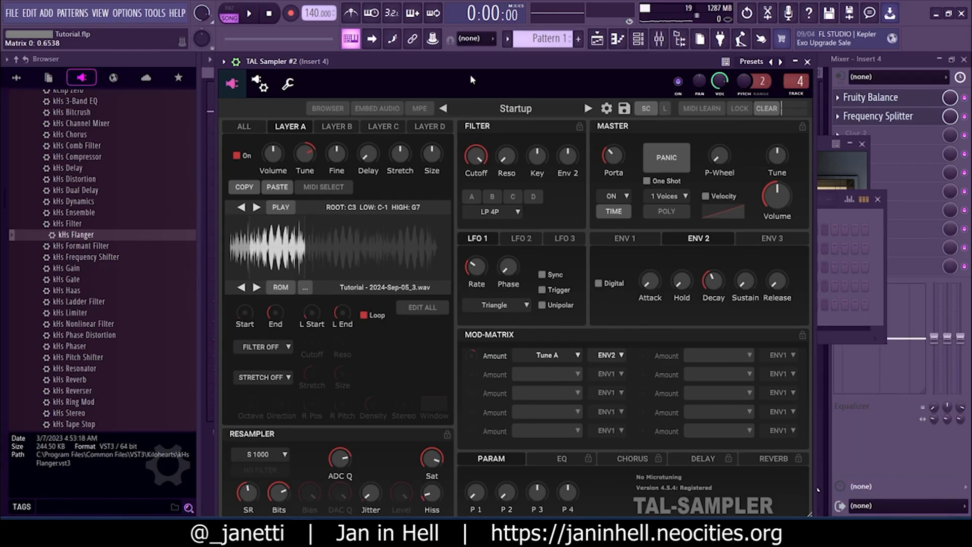
Step: Try Chorus II on the patch, switch the chorus off again, and look through the EQ and delay settings
drag(469, 75, 503, 67)
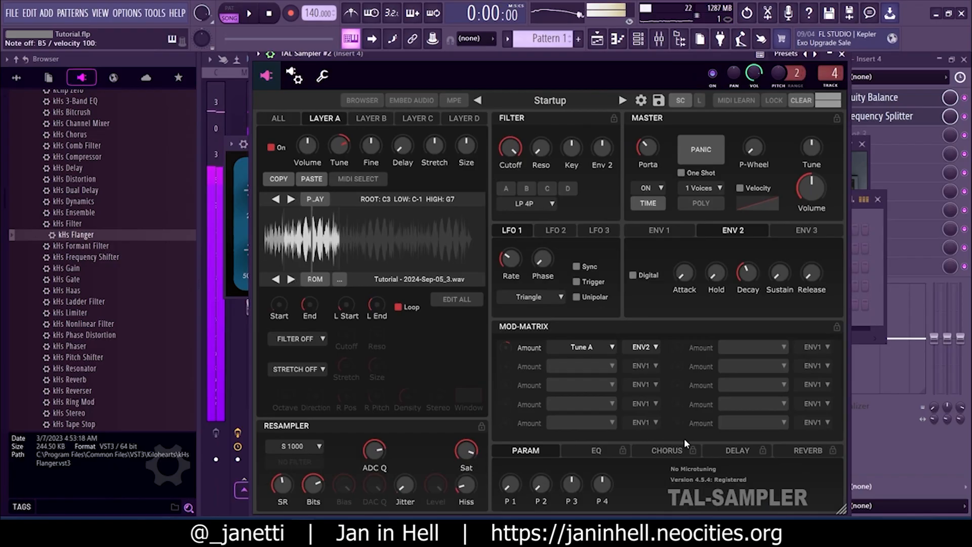
click(673, 450)
click(506, 470)
click(561, 494)
drag(570, 56, 598, 56)
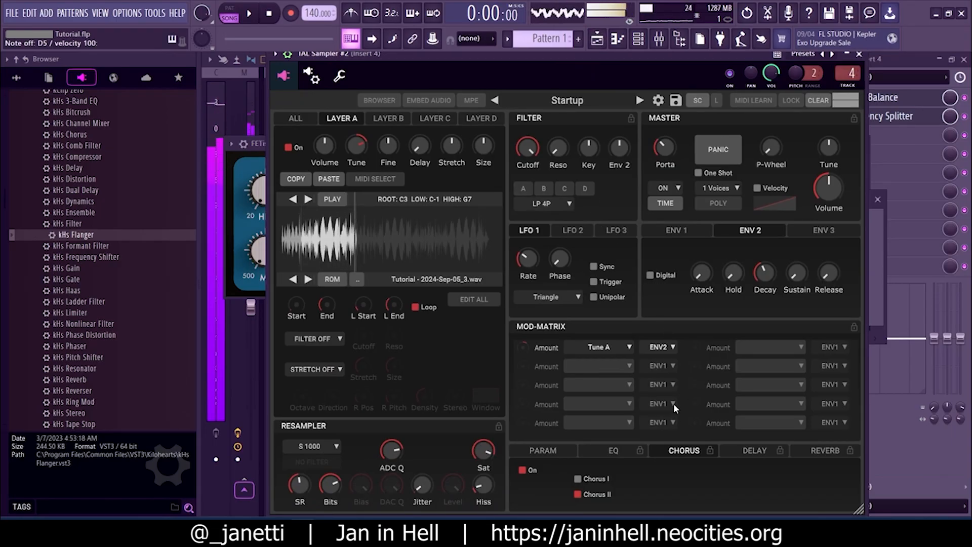
click(522, 469)
click(595, 451)
click(745, 451)
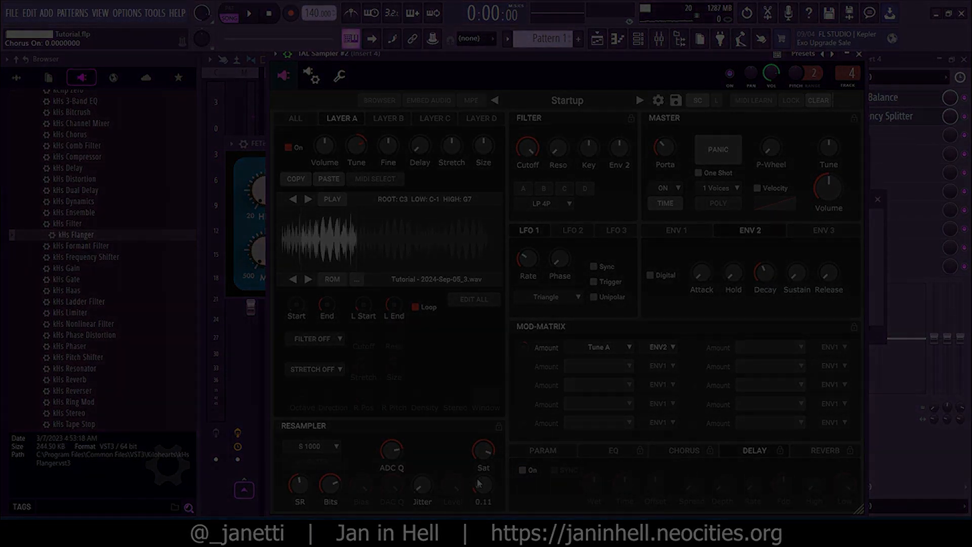